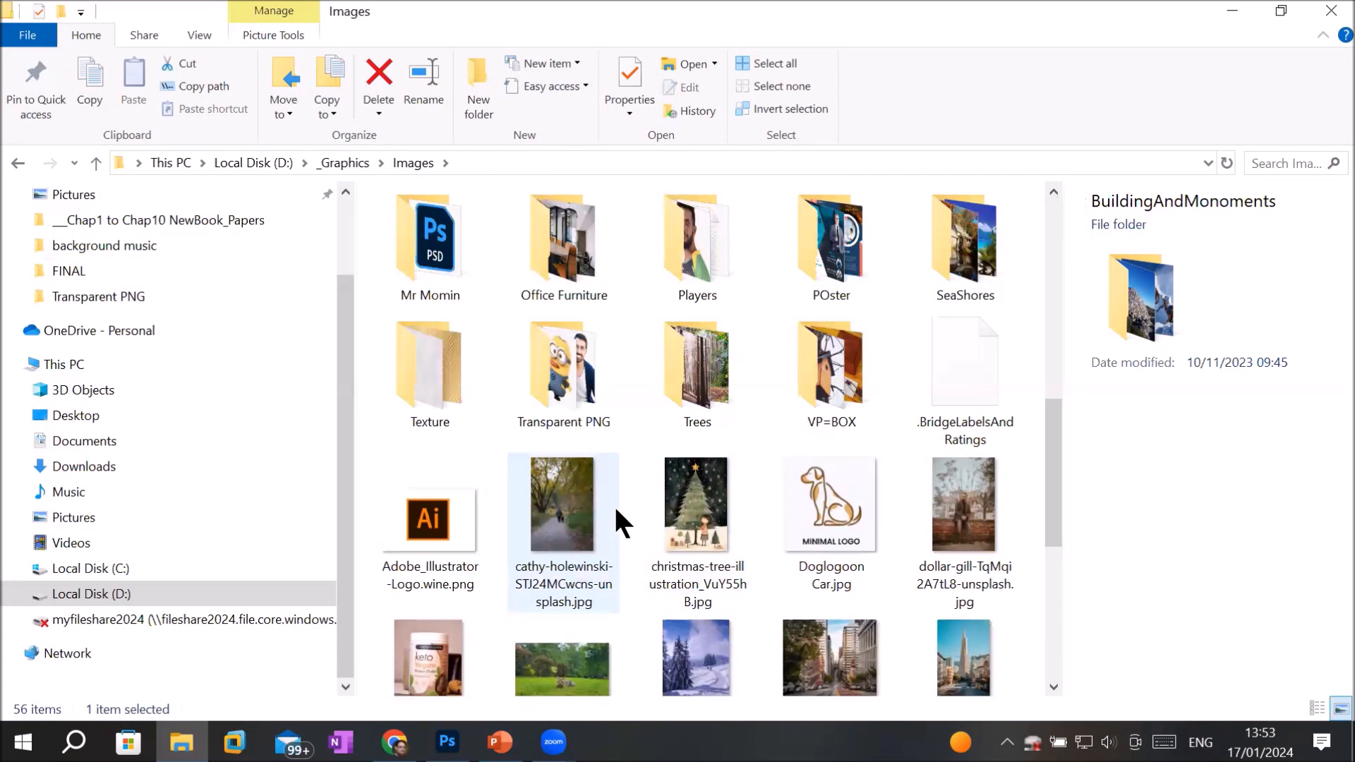
# Find the puppet warp Model image in the Models folder and place it in the blank Untitled-1 Photoshop document
pyautogui.scroll(5, 613, 505)
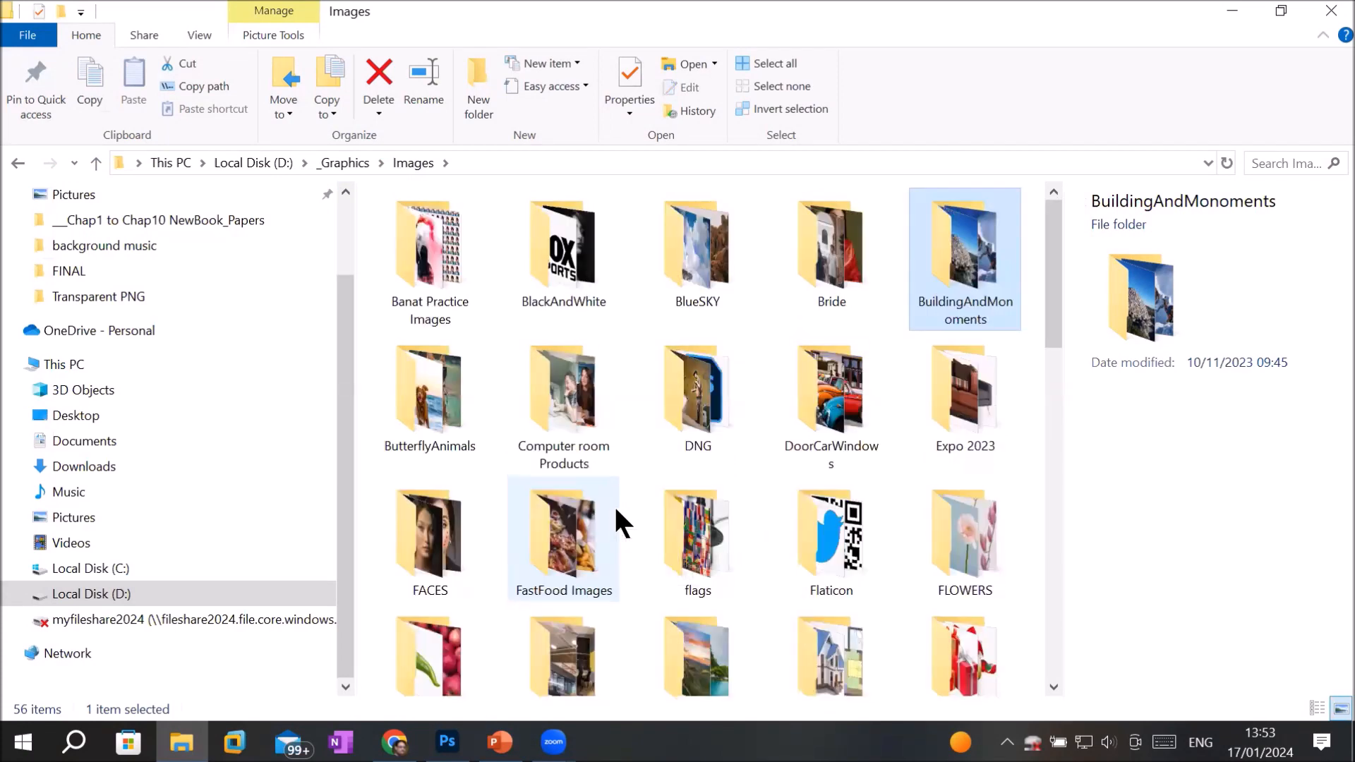
pyautogui.scroll(-10, 613, 505)
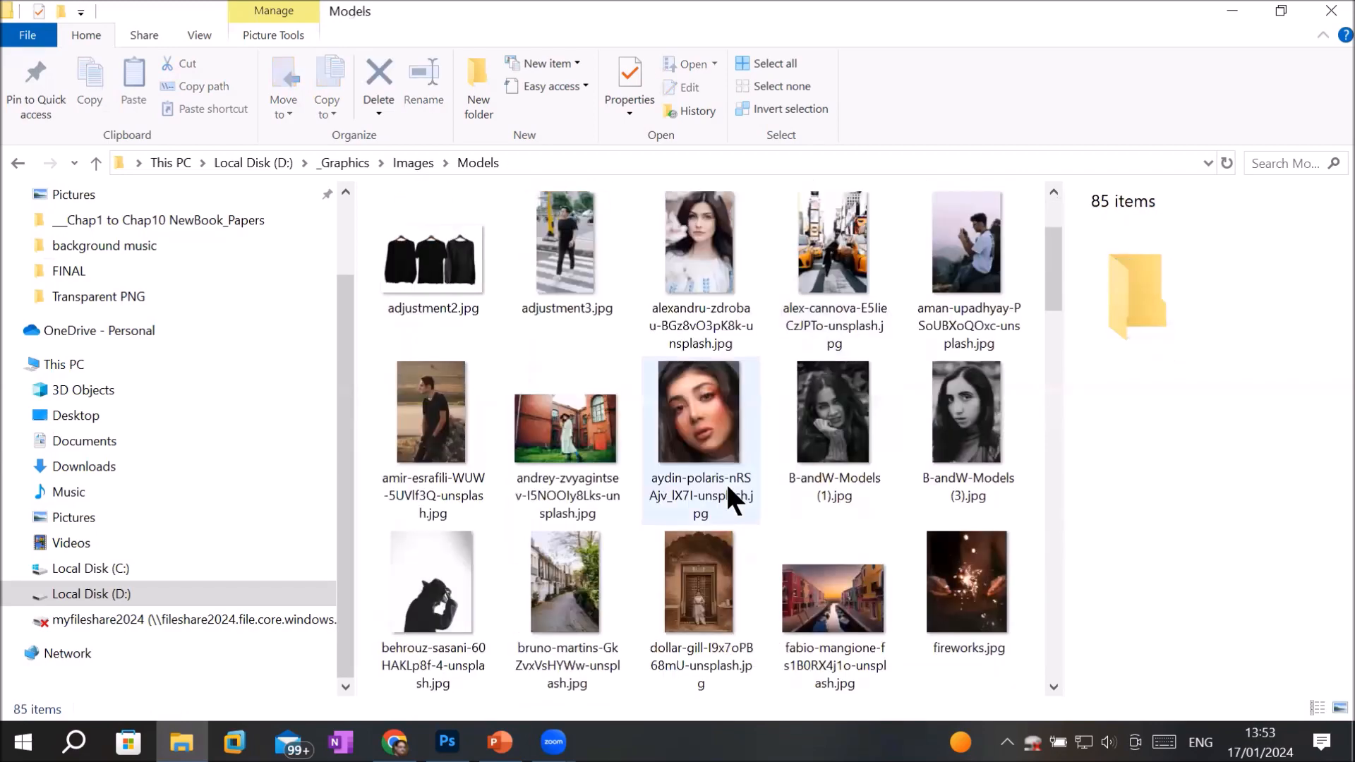
pyautogui.scroll(-15, 776, 424)
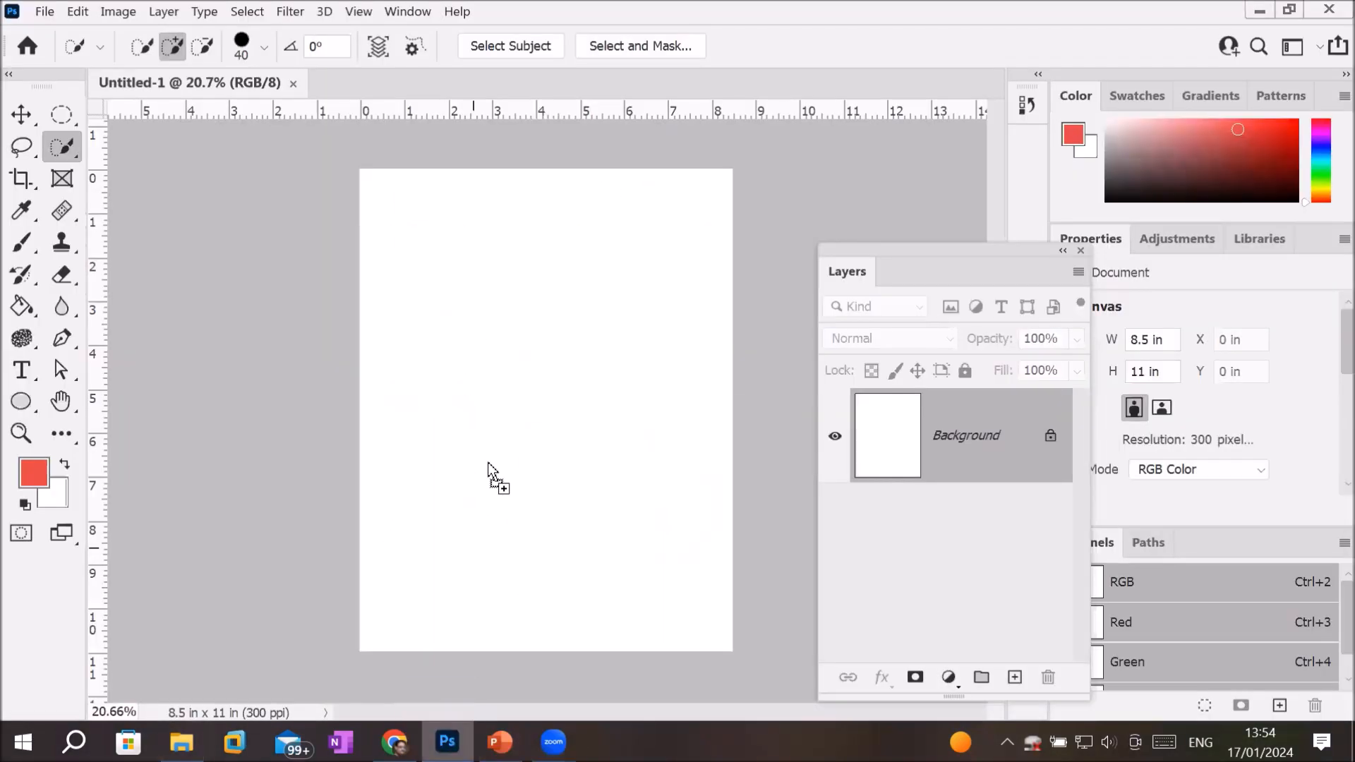
pyautogui.moveTo(490, 475); pyautogui.dragTo(505, 333)
# Stretch the placed puppet warp Model image to the canvas edges so it fills the whole 8.5 x 11 in page
pyautogui.moveTo(545, 287); pyautogui.dragTo(544, 167)
pyautogui.moveTo(545, 533); pyautogui.dragTo(529, 650)
pyautogui.moveTo(393, 409); pyautogui.dragTo(365, 417)
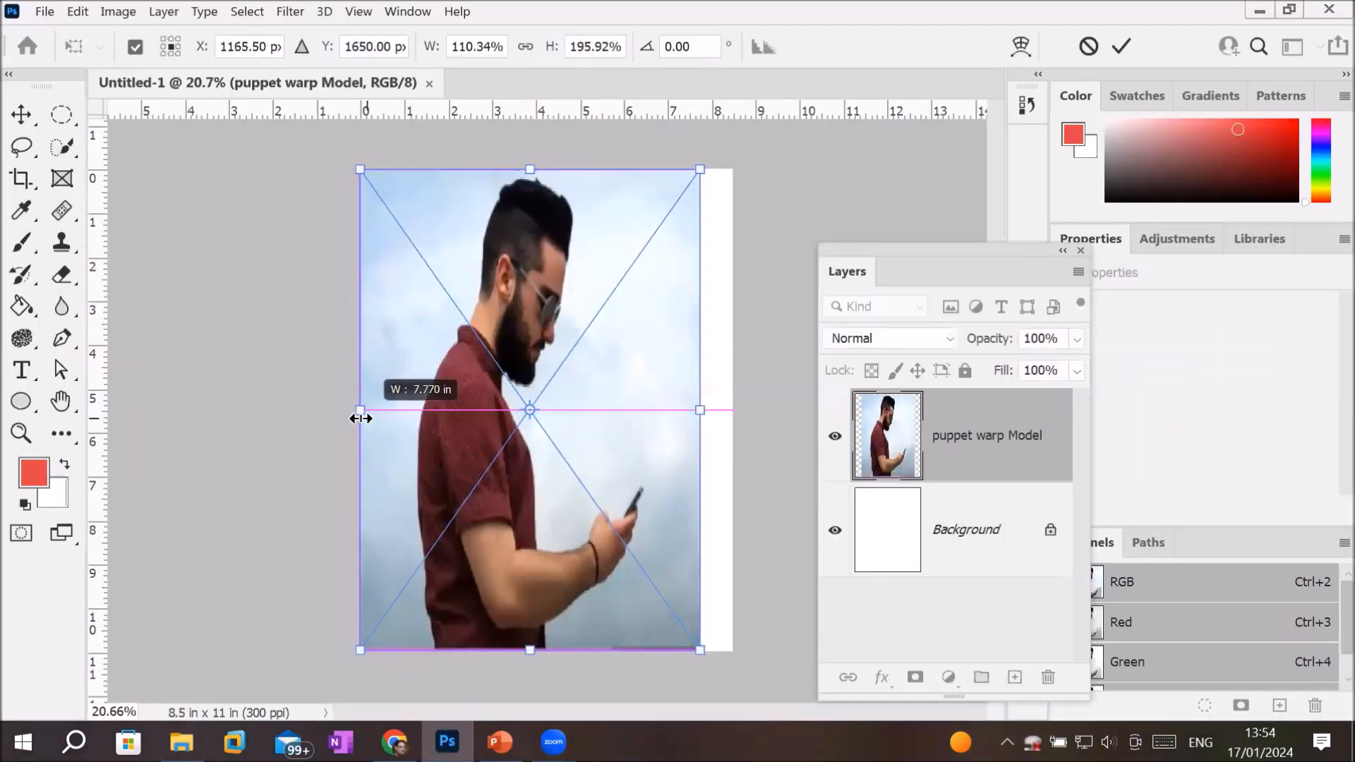
pyautogui.moveTo(700, 410); pyautogui.dragTo(733, 411)
pyautogui.click(1122, 47)
# Unlock the Background layer and delete it
pyautogui.click(1050, 530)
pyautogui.click(1048, 678)
pyautogui.click(657, 305)
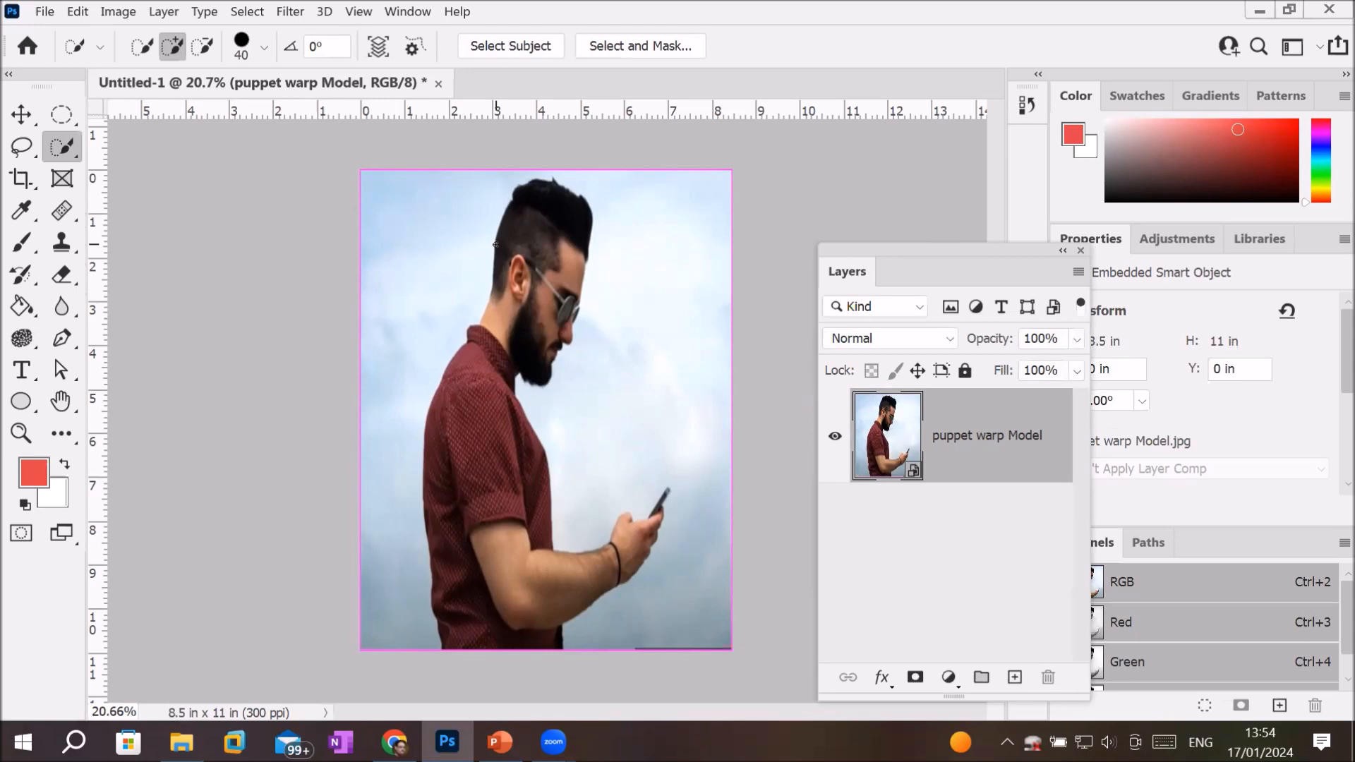
pyautogui.click(102, 11)
pyautogui.click(98, 11)
pyautogui.click(83, 11)
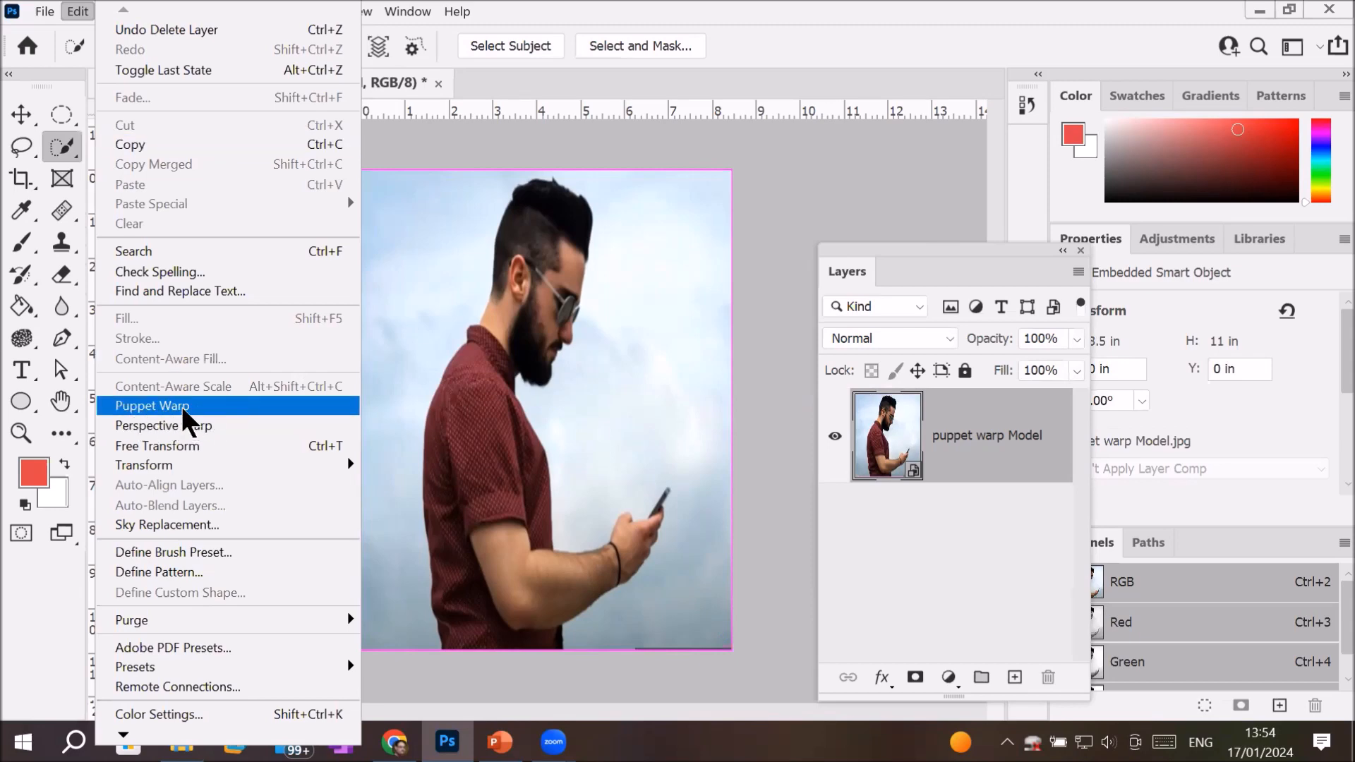
pyautogui.click(513, 356)
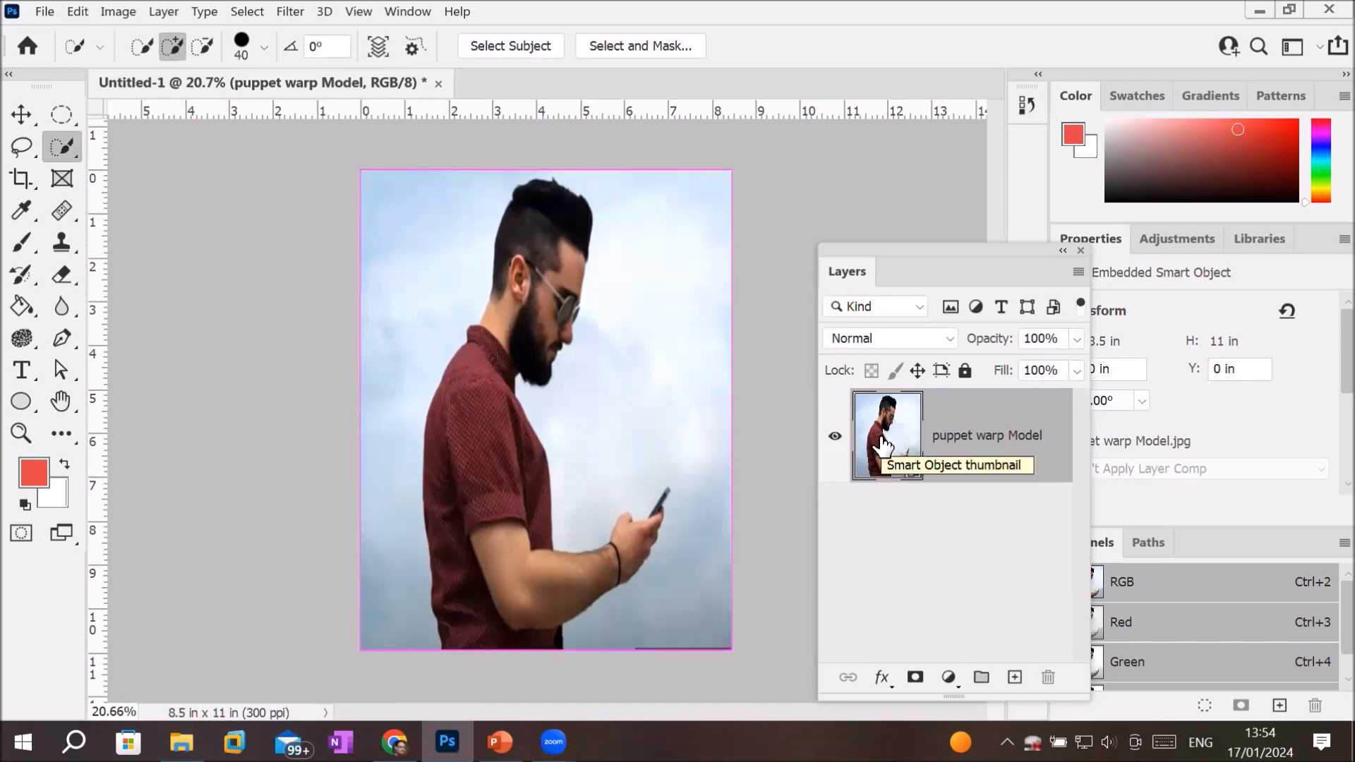
# Duplicate the puppet warp Model layer, hide the copy and make the original layer active
pyautogui.moveTo(883, 444); pyautogui.dragTo(1012, 675)
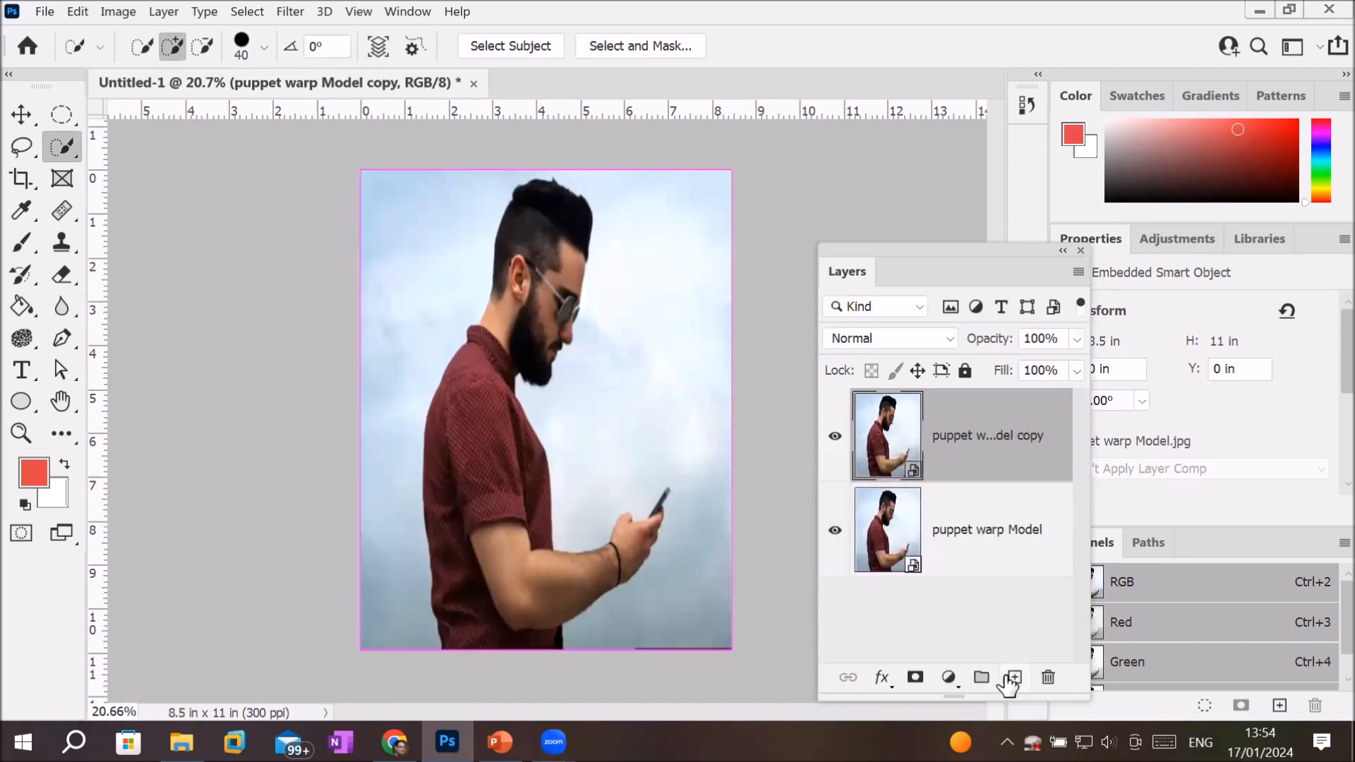
pyautogui.click(835, 436)
pyautogui.click(892, 533)
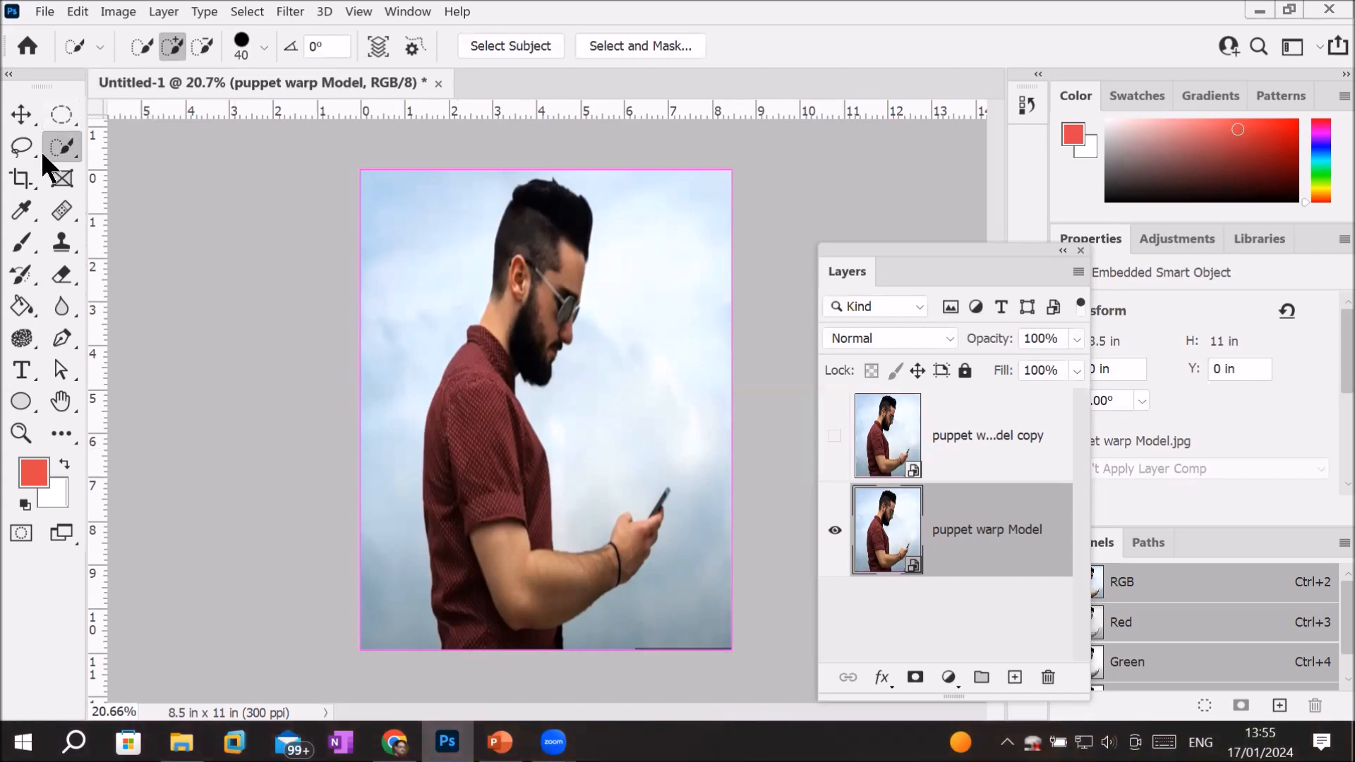
# Select the man with the Quick Selection tool, excluding the sky between his torso and raised forearm
pyautogui.moveTo(532, 192)
pyautogui.mouseDown()
pyautogui.moveTo(534, 281)
pyautogui.moveTo(470, 483)
pyautogui.moveTo(471, 555)
pyautogui.moveTo(495, 606)
pyautogui.moveTo(612, 523)
pyautogui.moveTo(669, 493)
pyautogui.mouseUp()
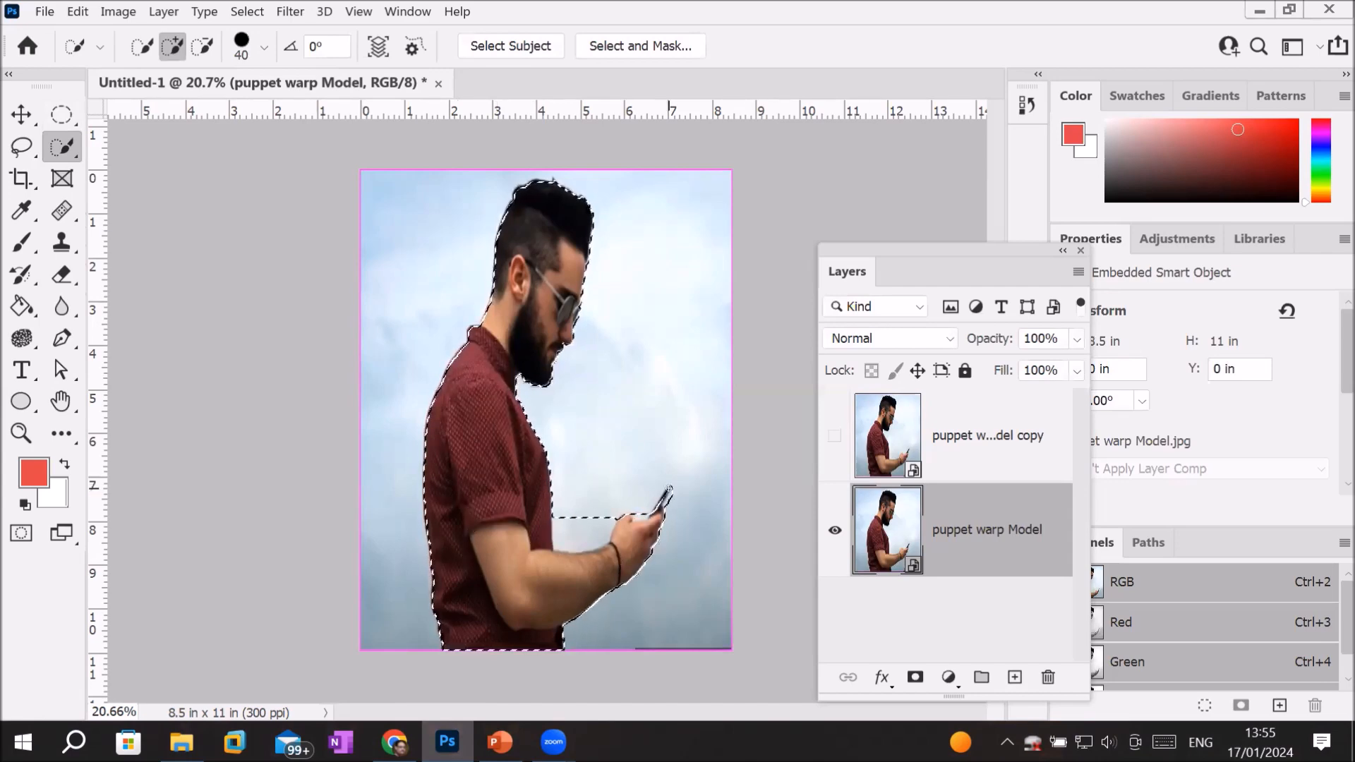
pyautogui.press('alt')
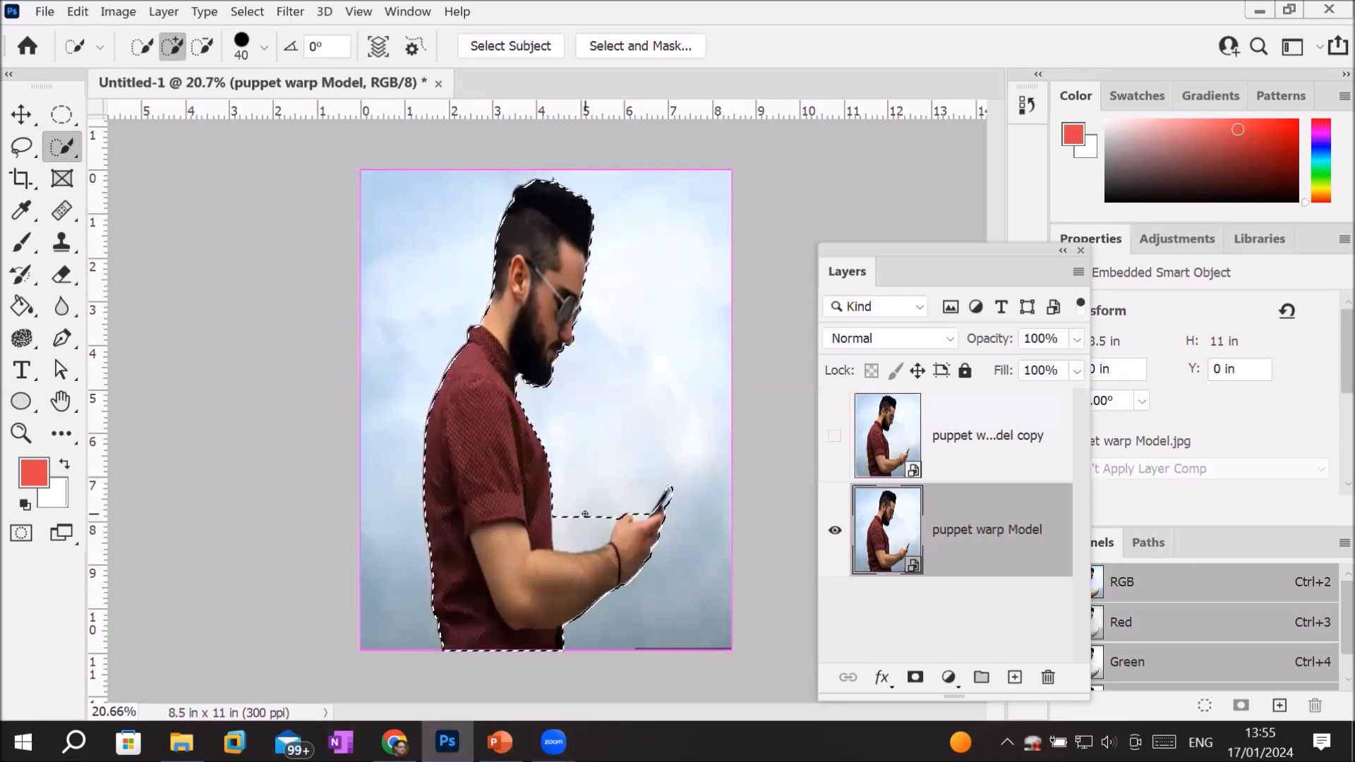
pyautogui.moveTo(582, 513)
pyautogui.mouseDown()
pyautogui.moveTo(567, 540)
pyautogui.moveTo(606, 519)
pyautogui.mouseUp()
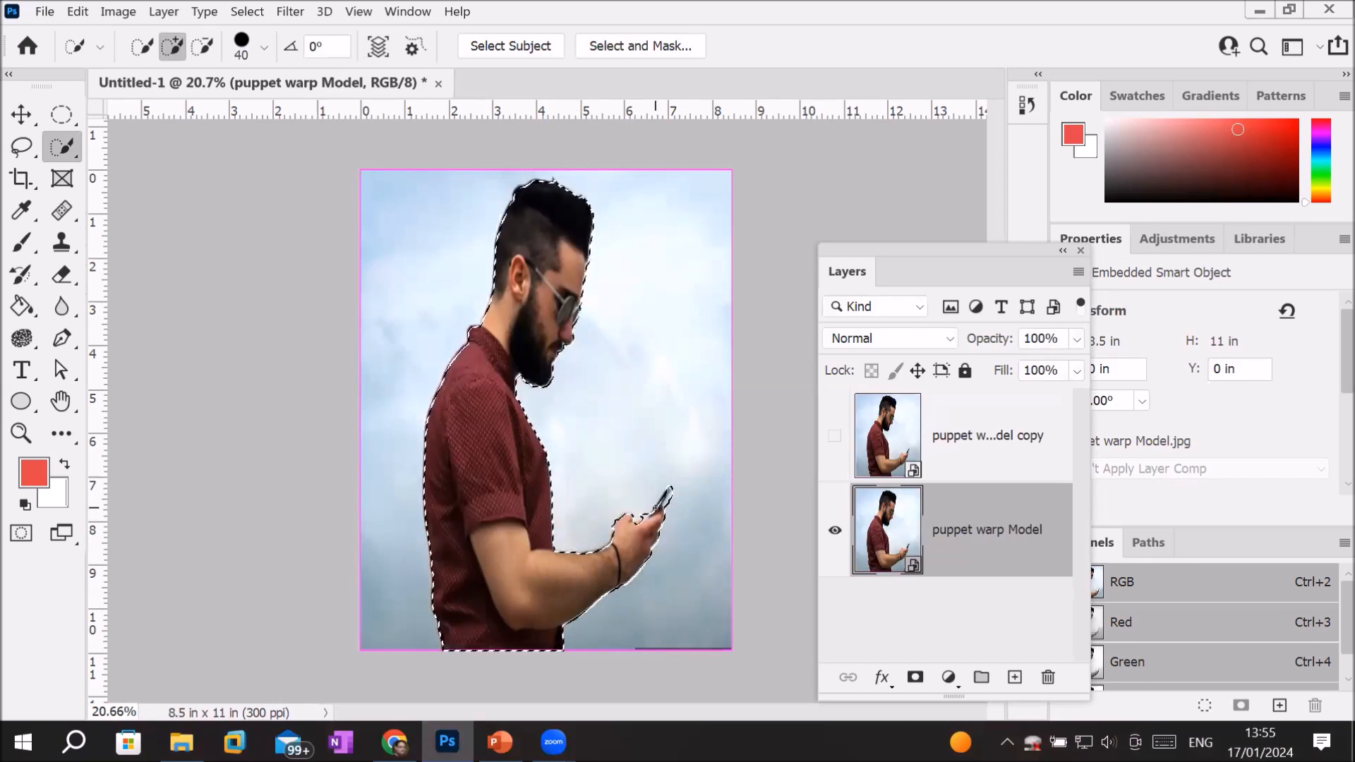
pyautogui.press('alt')
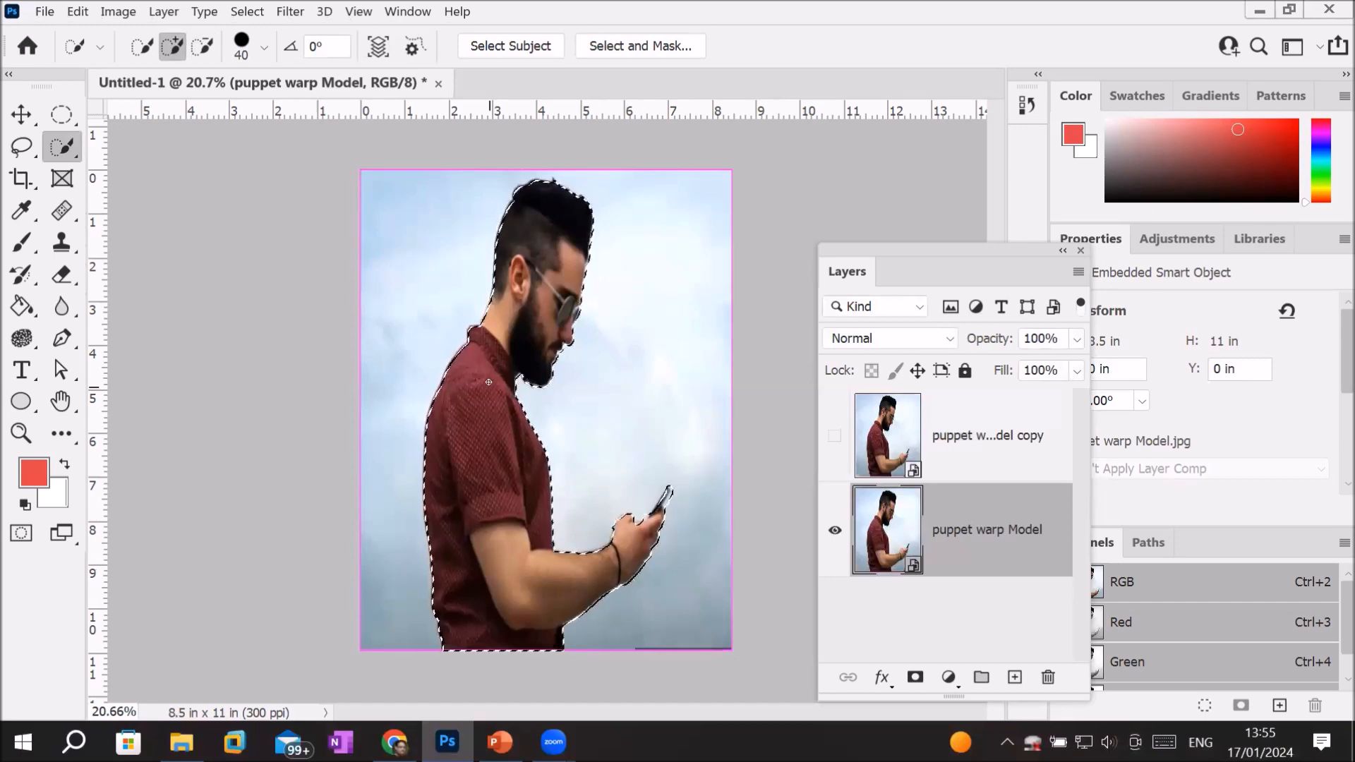
# Check the selection edge along the man's shoulder and expand the selection by 5 pixels
pyautogui.scroll(8, 489, 386)
pyautogui.scroll(10, 392, 310)
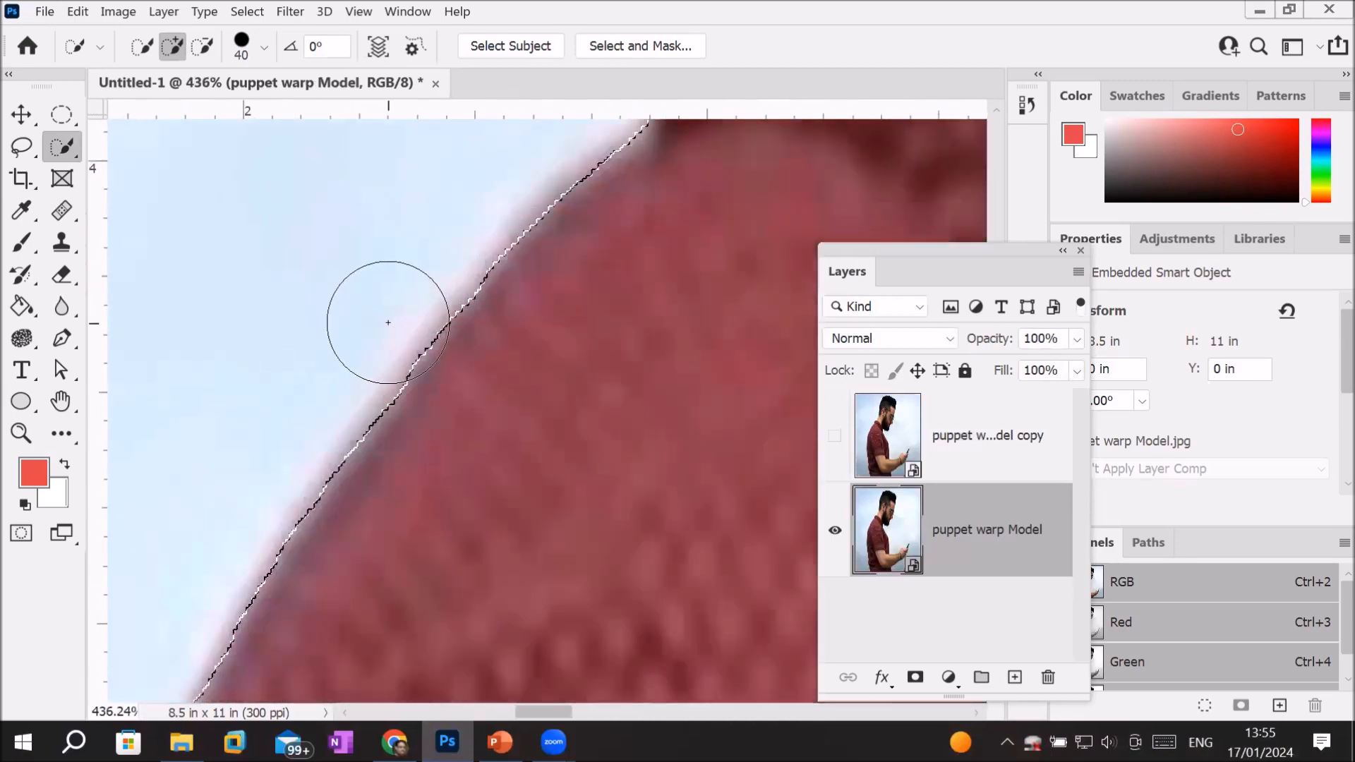
pyautogui.scroll(-8, 388, 322)
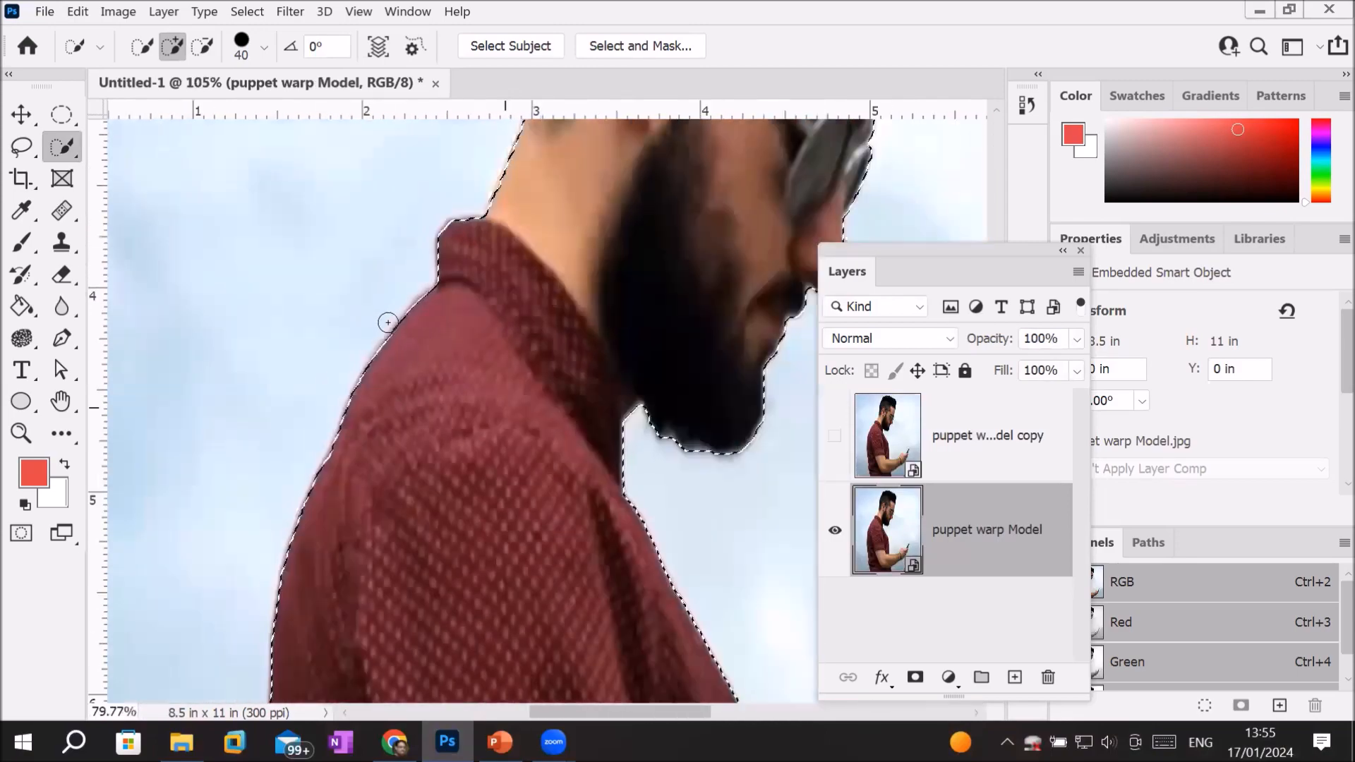
pyautogui.scroll(-7, 388, 323)
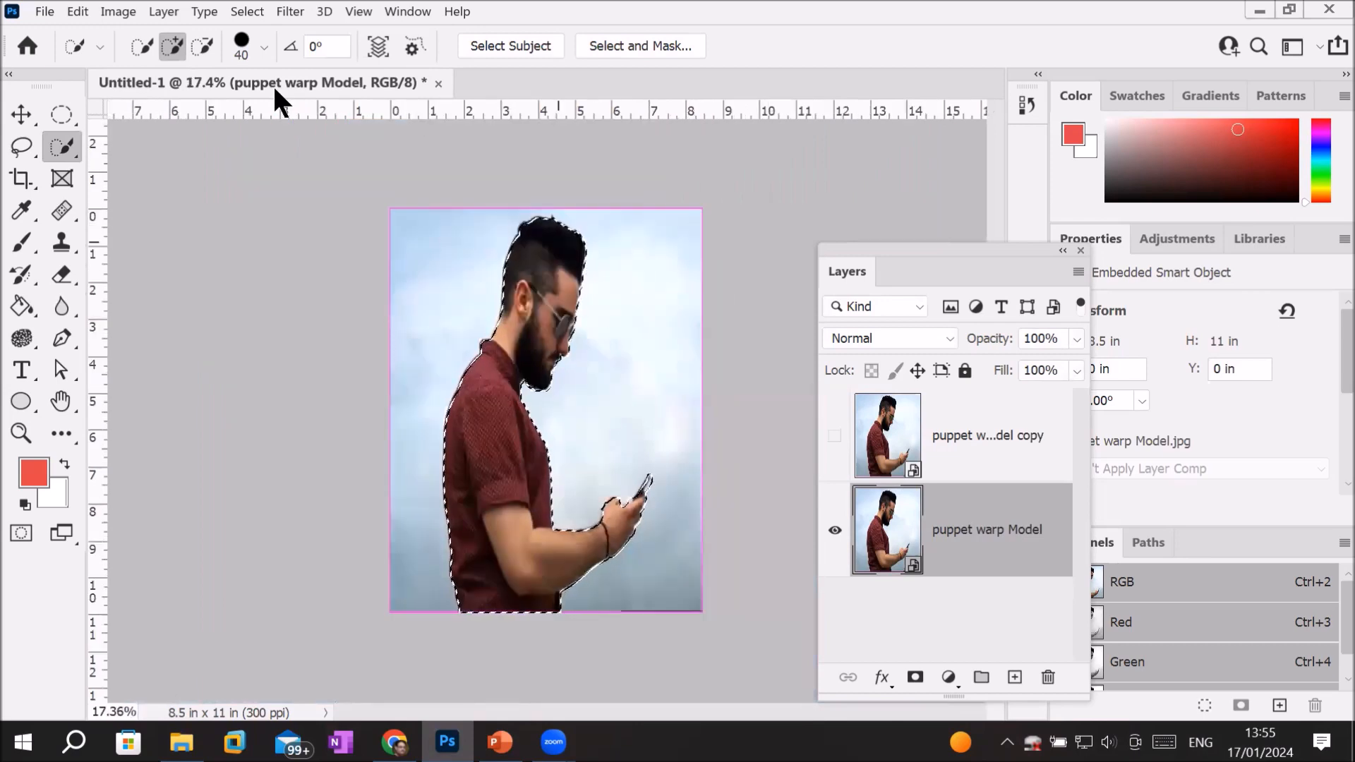
pyautogui.click(247, 11)
pyautogui.moveTo(346, 316)
pyautogui.click(505, 352)
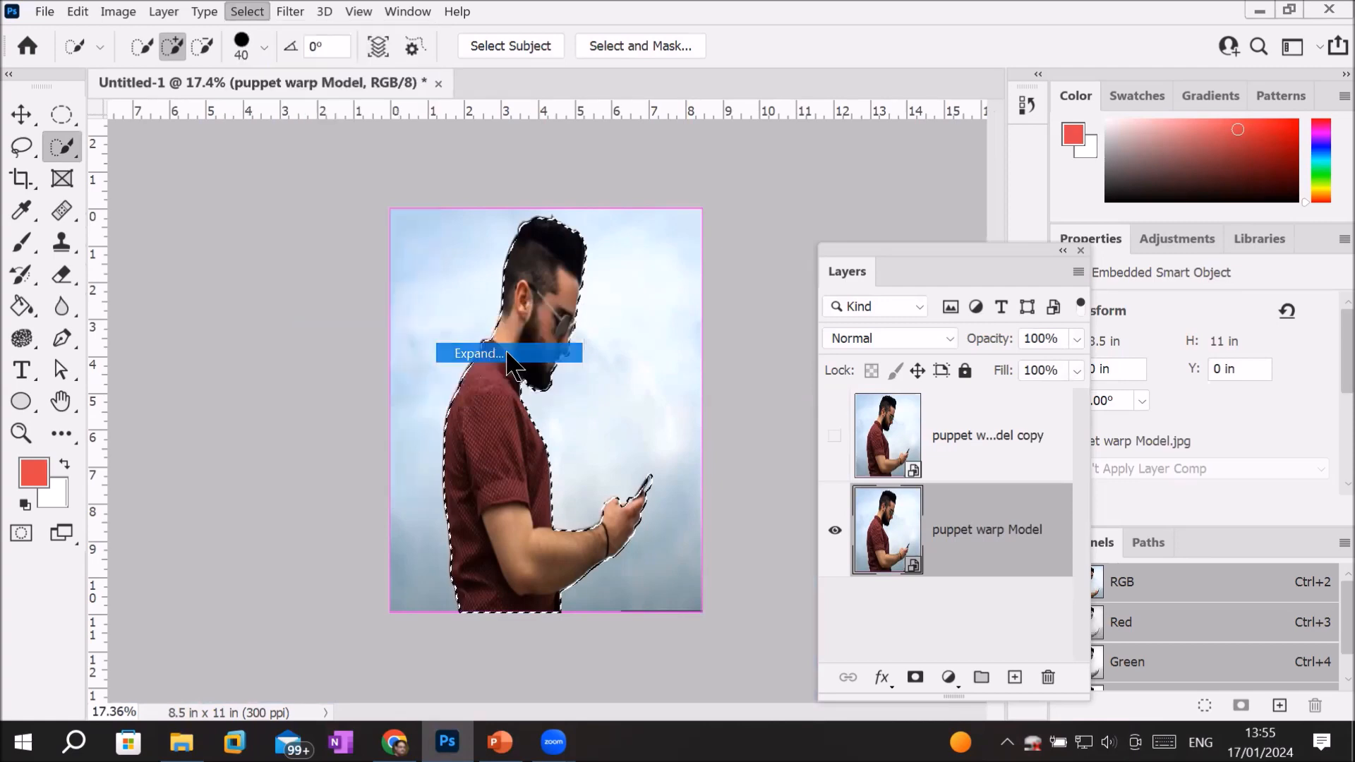
pyautogui.click(652, 221)
pyautogui.click(594, 224)
pyautogui.write('5')
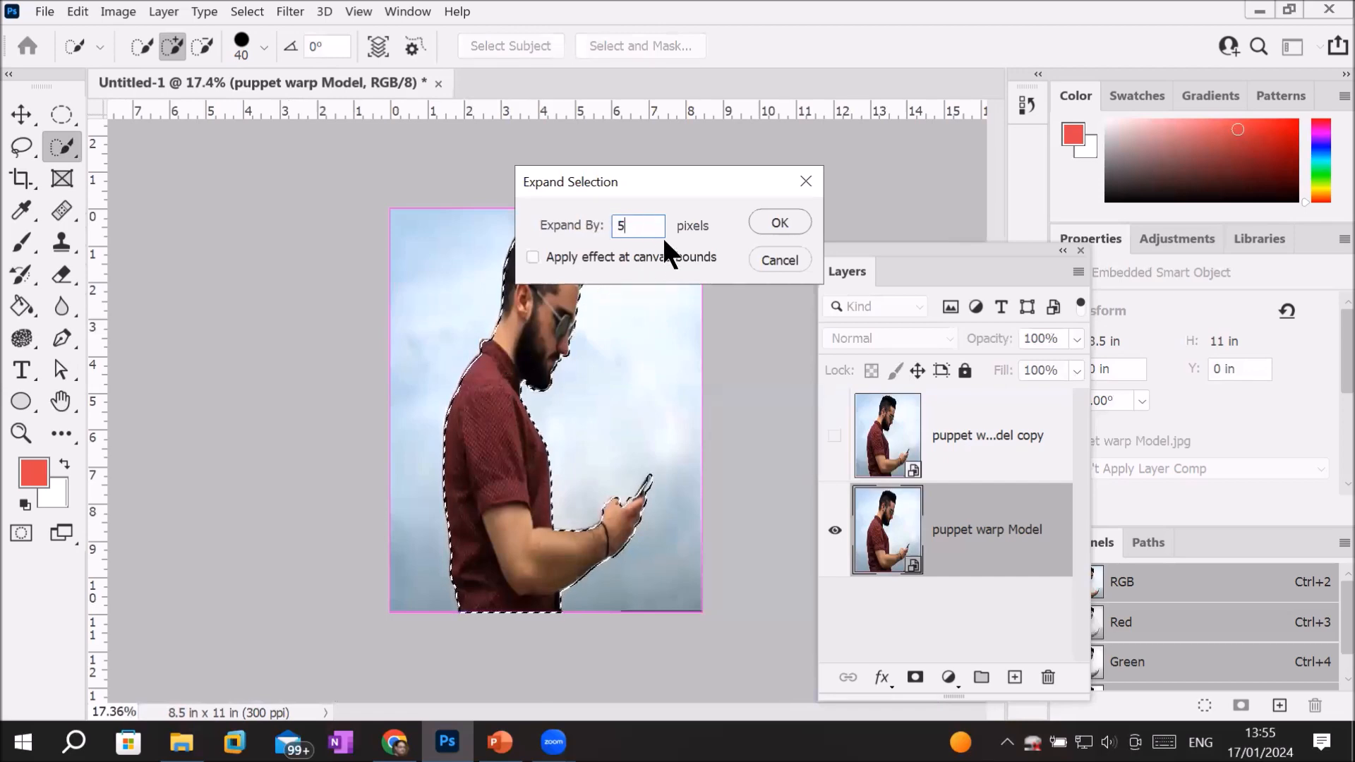
pyautogui.click(779, 222)
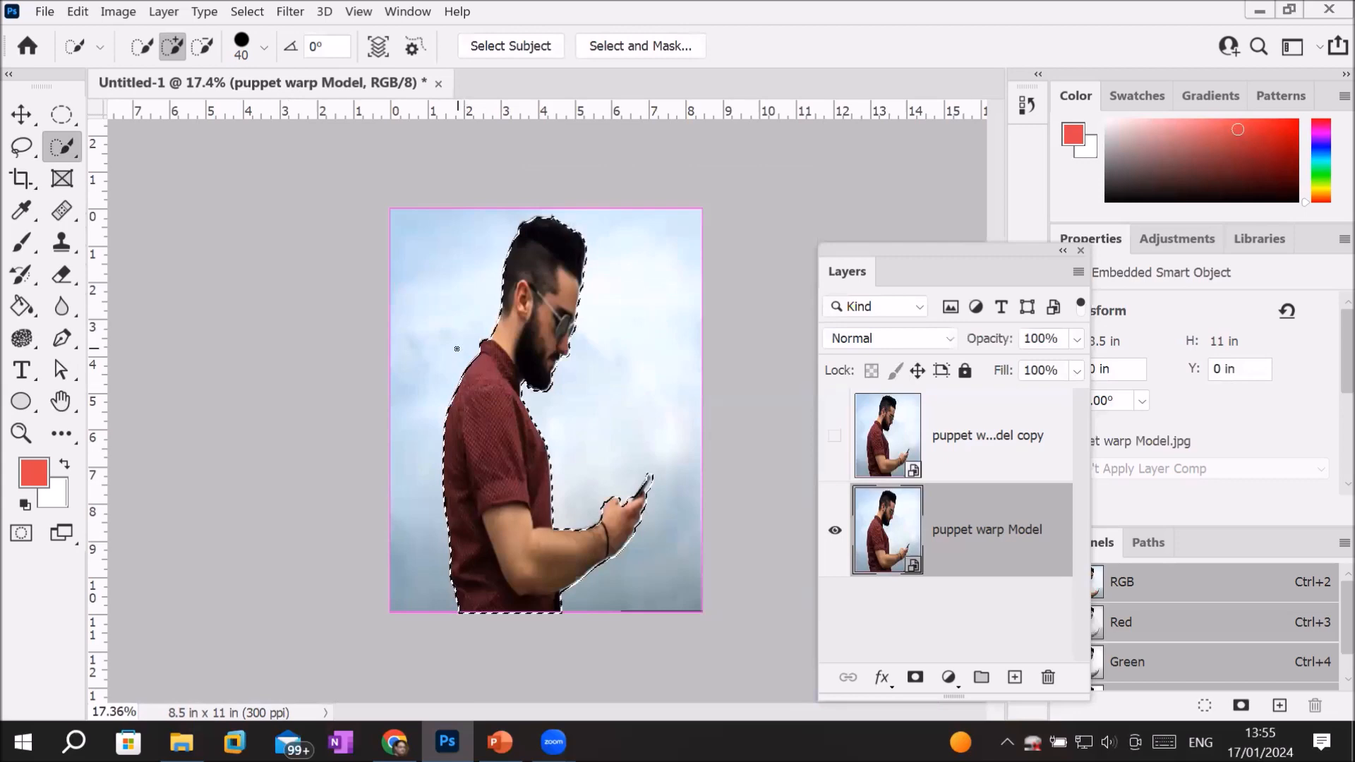
# Expand the selection around the man a second time to leave a wider margin of sky
pyautogui.scroll(5, 411, 398)
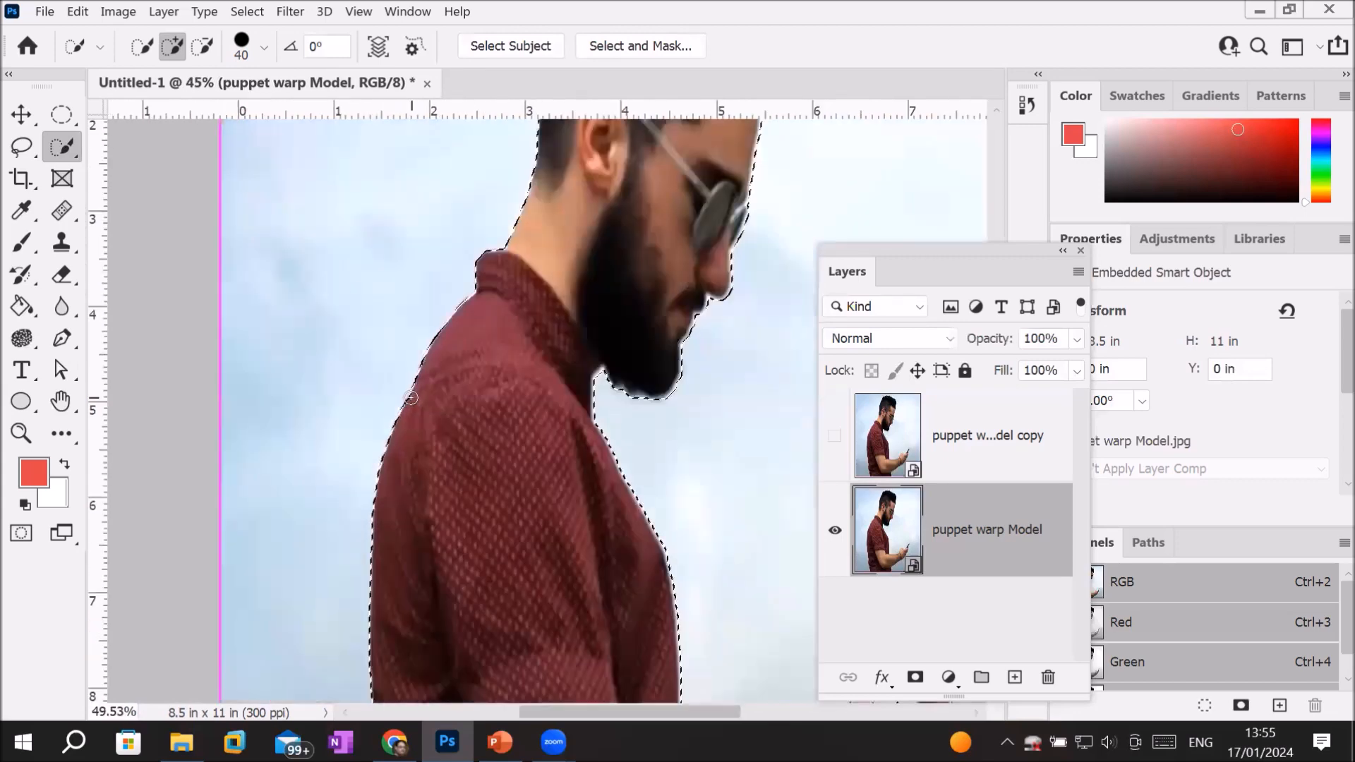
pyautogui.scroll(2, 411, 398)
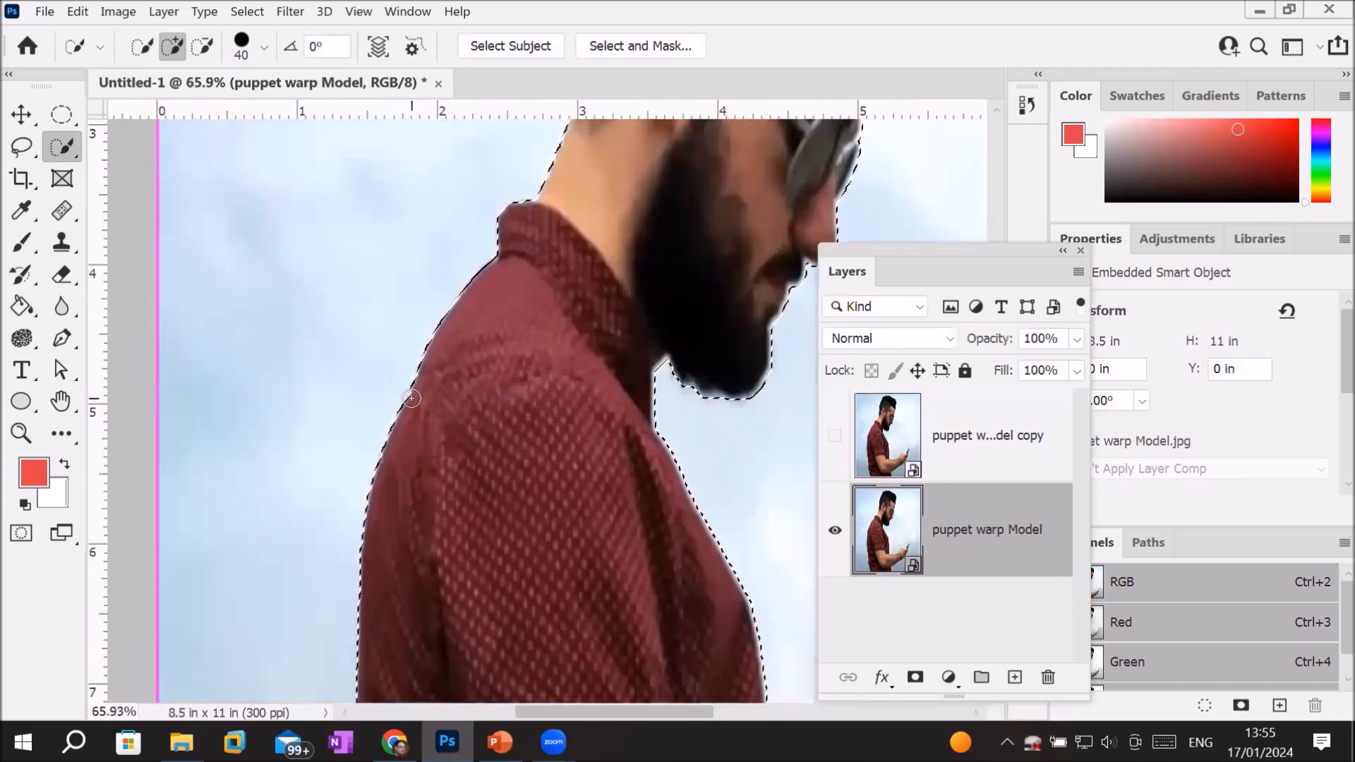
pyautogui.click(240, 11)
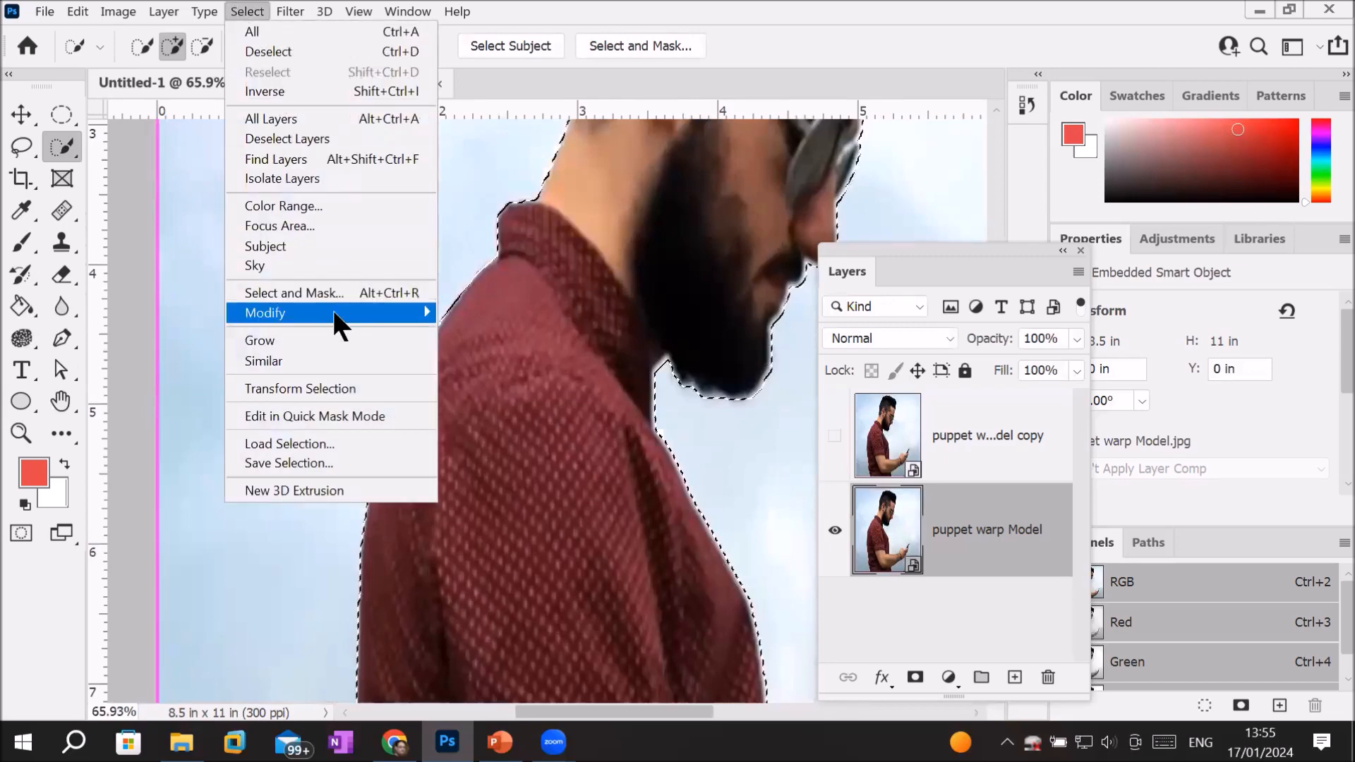
pyautogui.moveTo(364, 312)
pyautogui.click(509, 356)
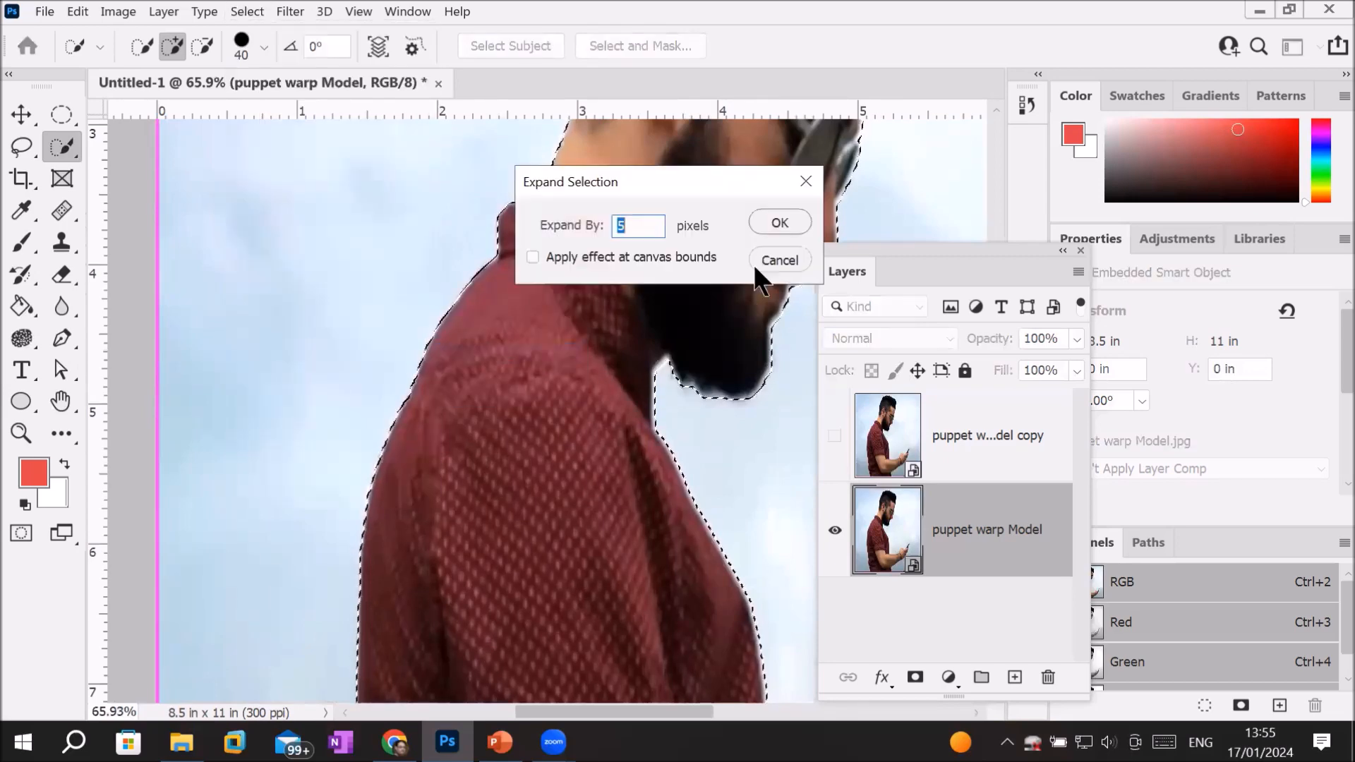
pyautogui.scroll(4, 638, 224)
pyautogui.scroll(2, 638, 223)
pyautogui.click(779, 209)
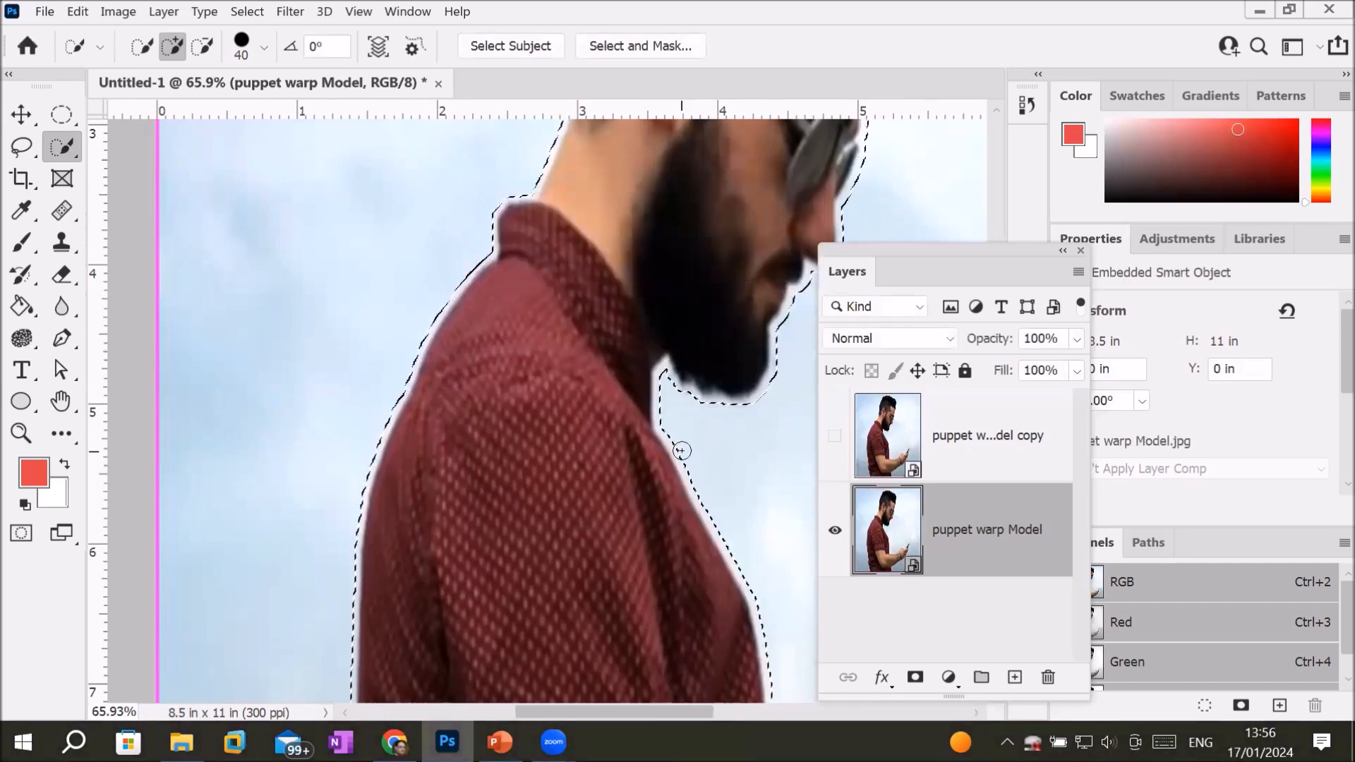
# Rasterize the puppet warp Model smart object so its pixels can be edited
pyautogui.scroll(-2, 682, 450)
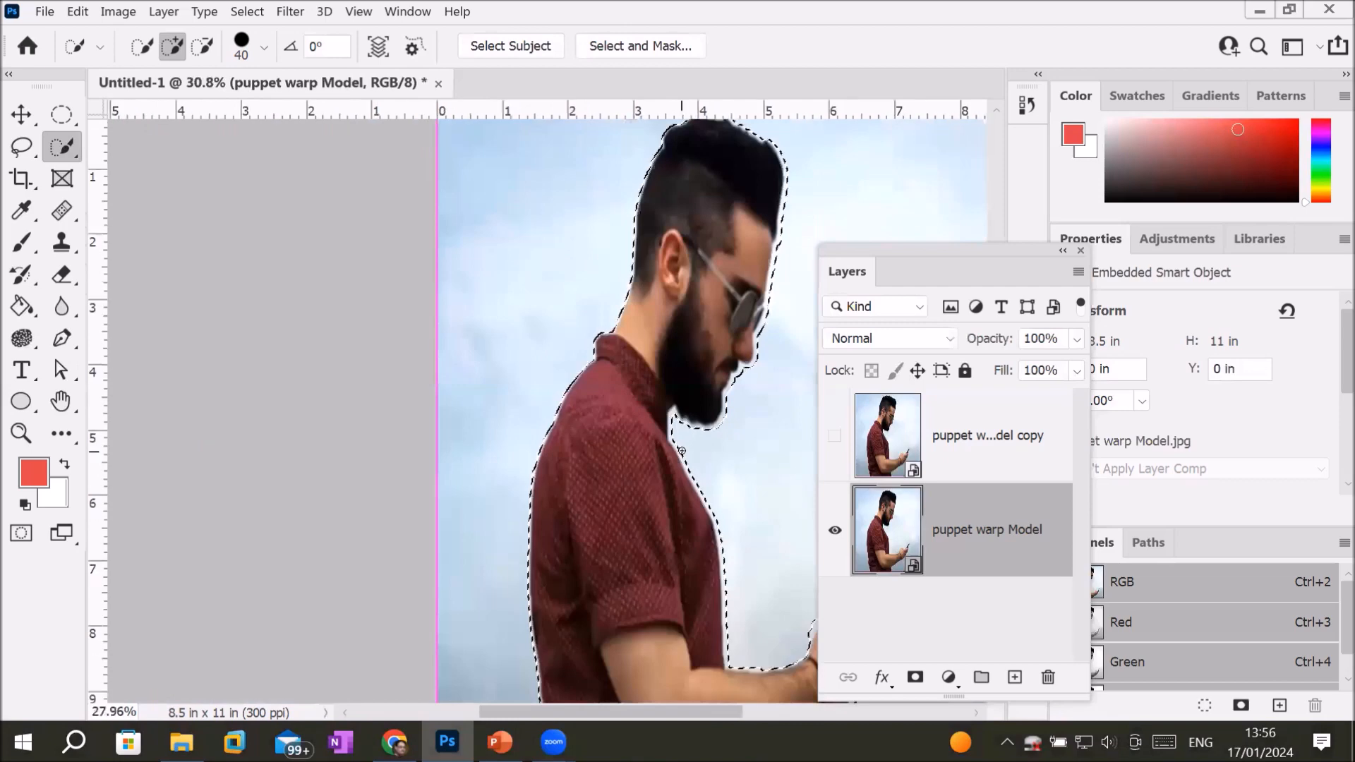
pyautogui.scroll(-1, 681, 450)
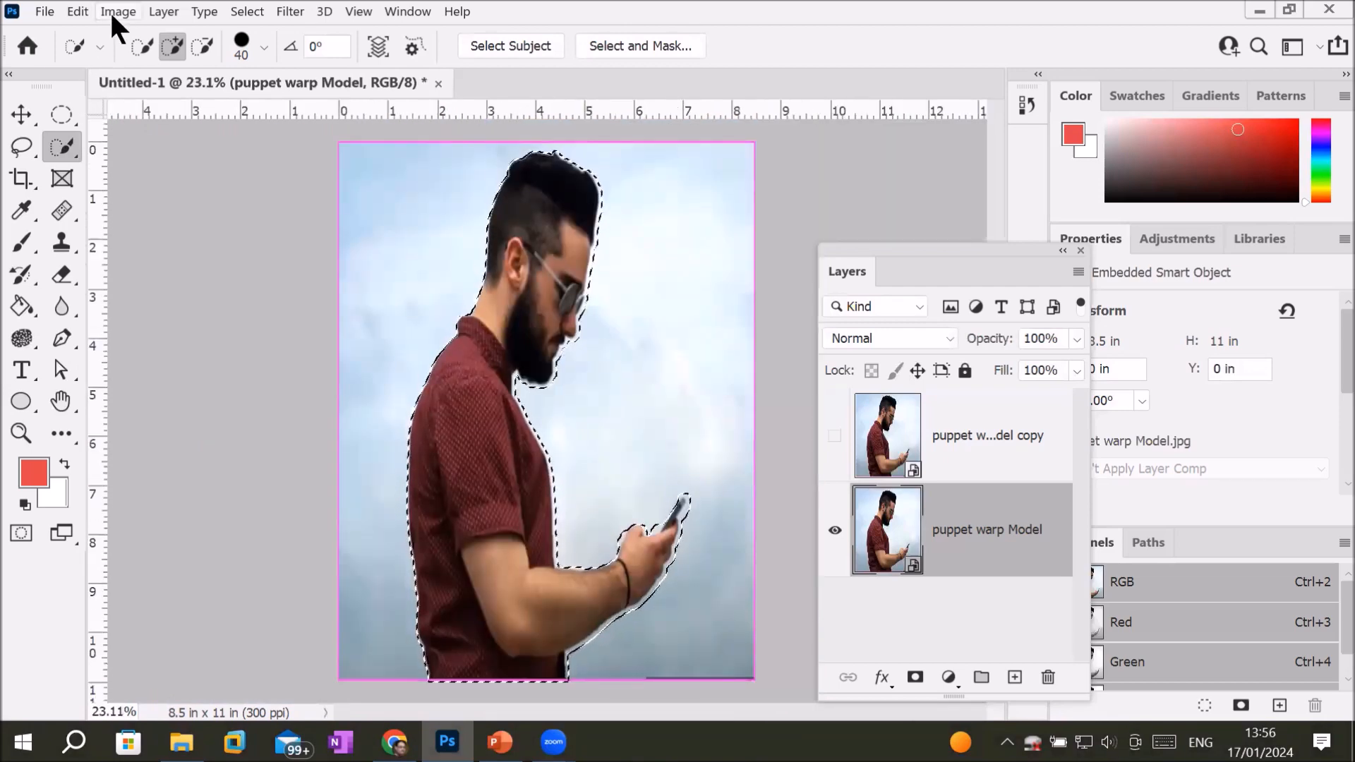
pyautogui.click(71, 11)
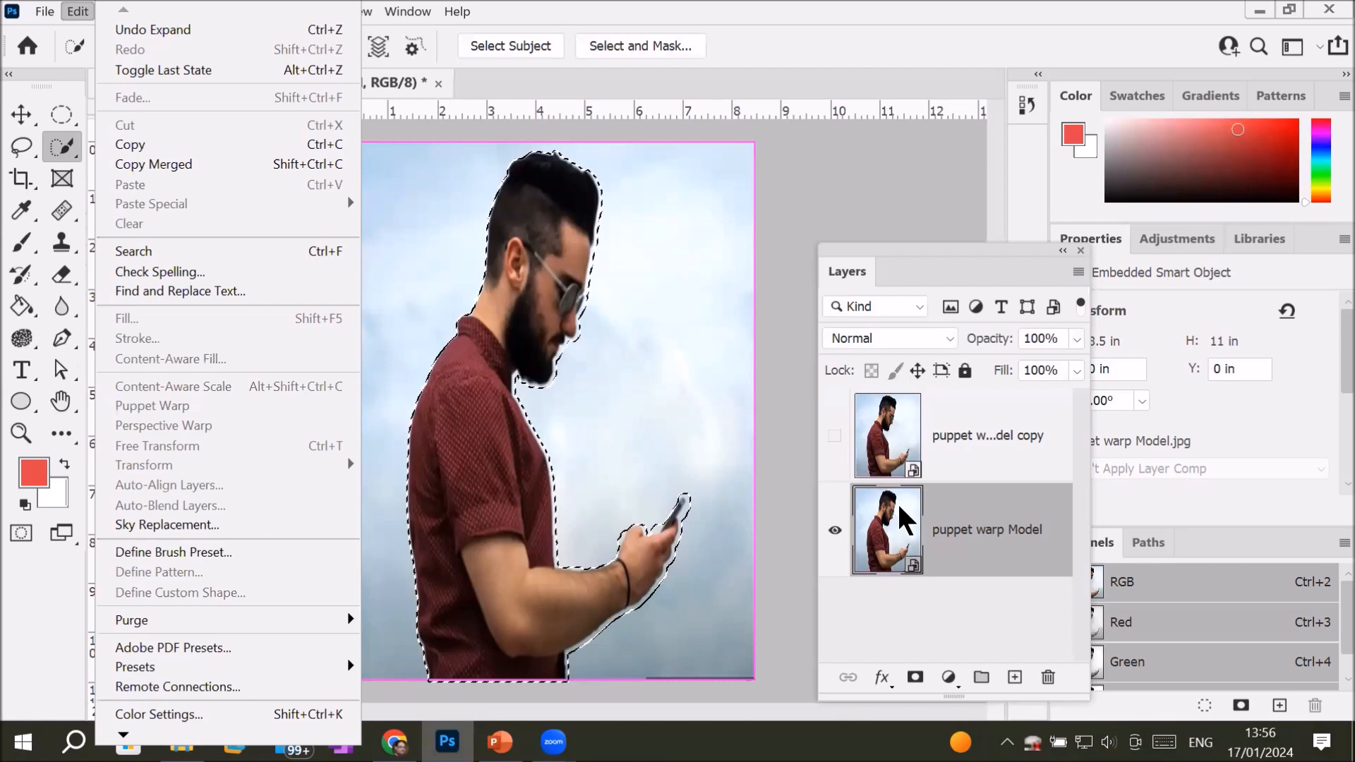
pyautogui.click(880, 512)
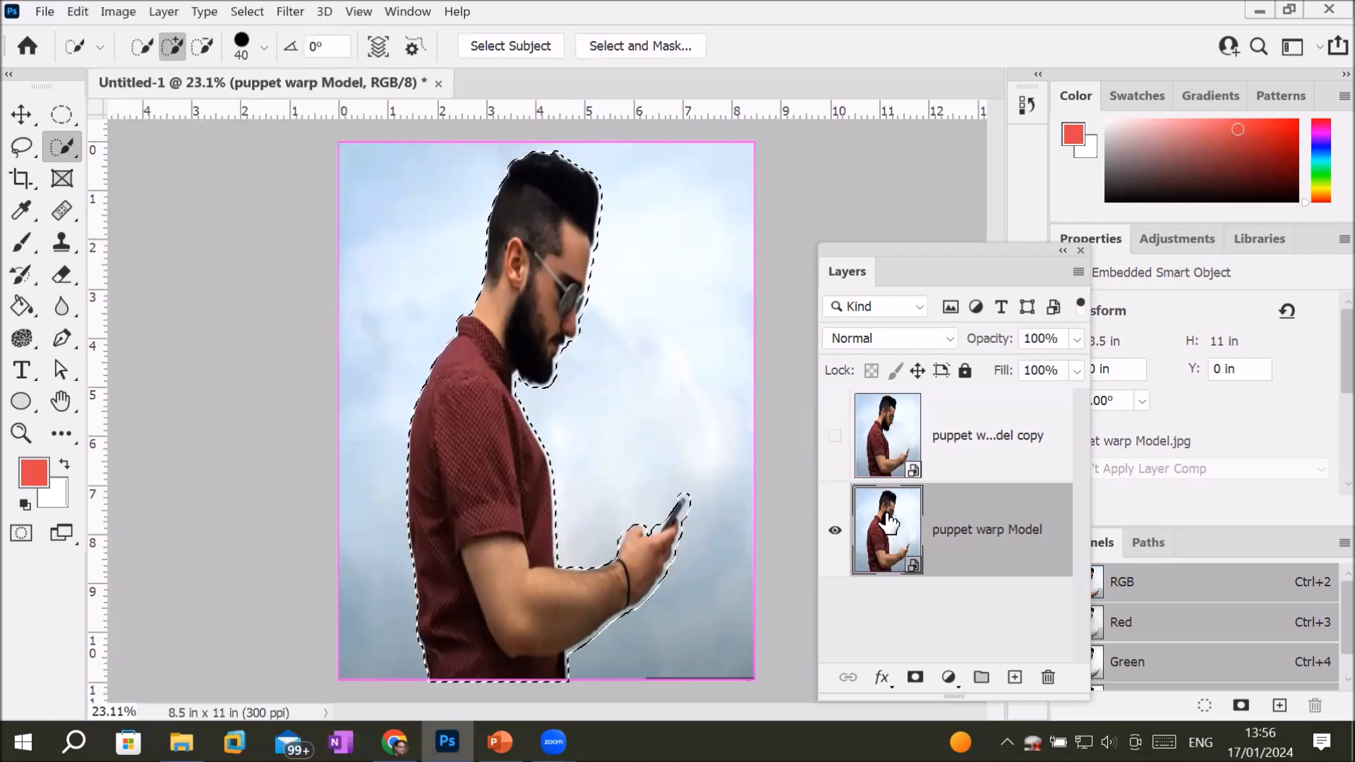
pyautogui.click(23, 243)
pyautogui.click(633, 475)
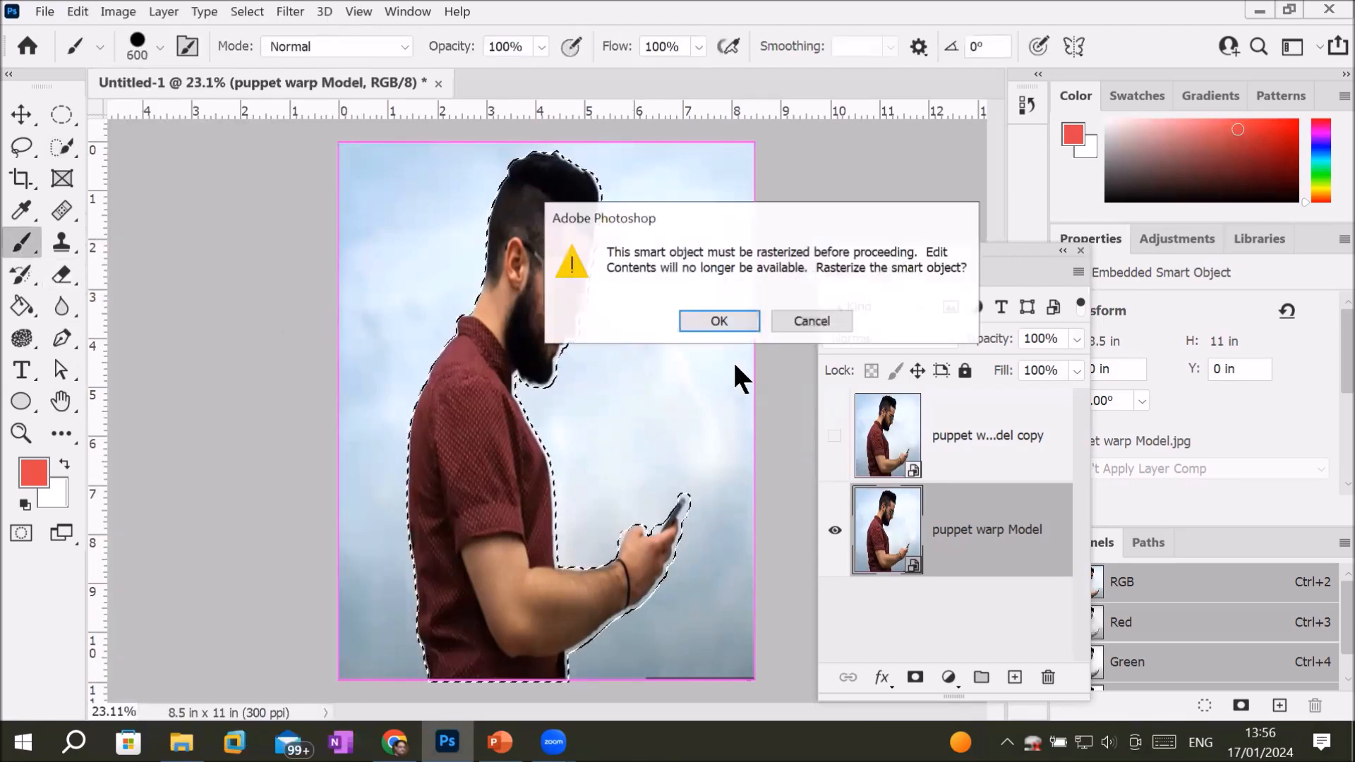
pyautogui.click(721, 321)
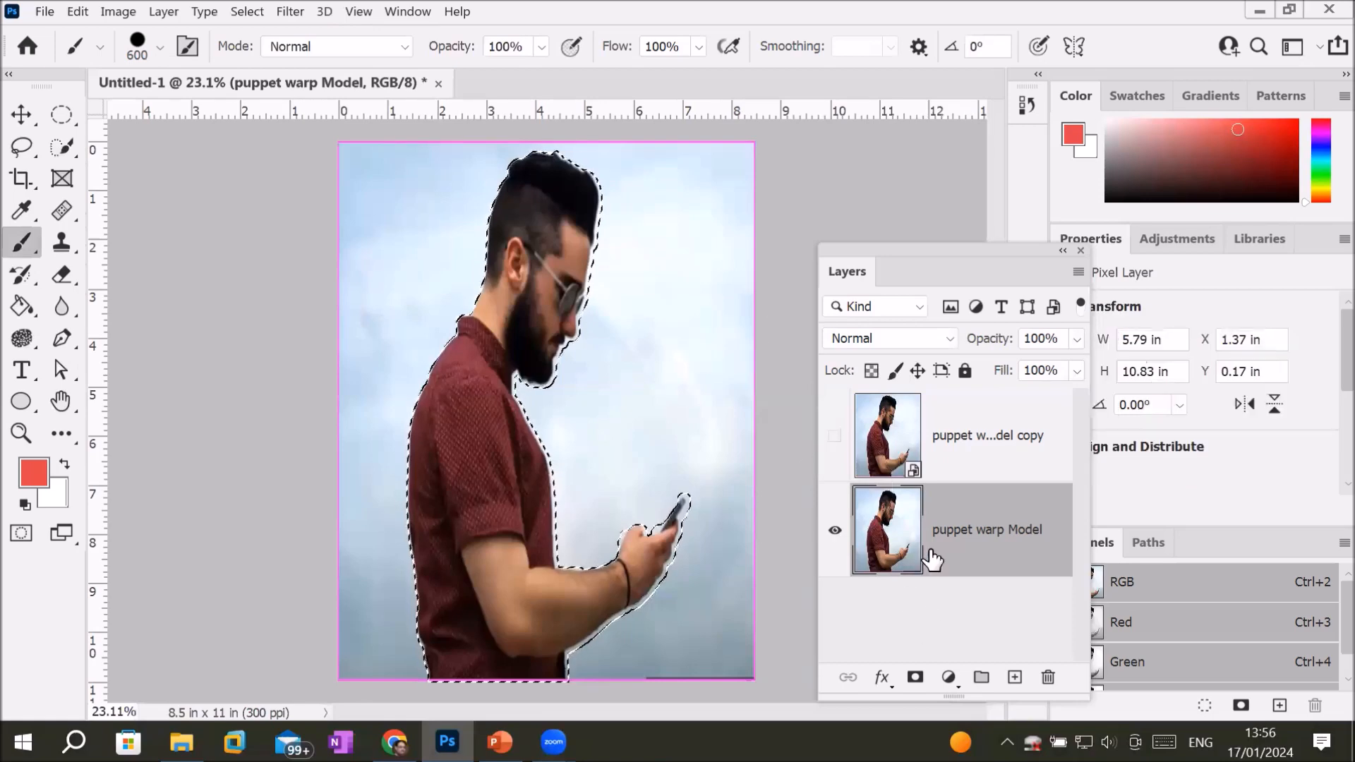
# Fill the selected man with sky using Content-Aware Fill with Rectangular sampling, output to a duplicate layer, and deselect
pyautogui.click(68, 6)
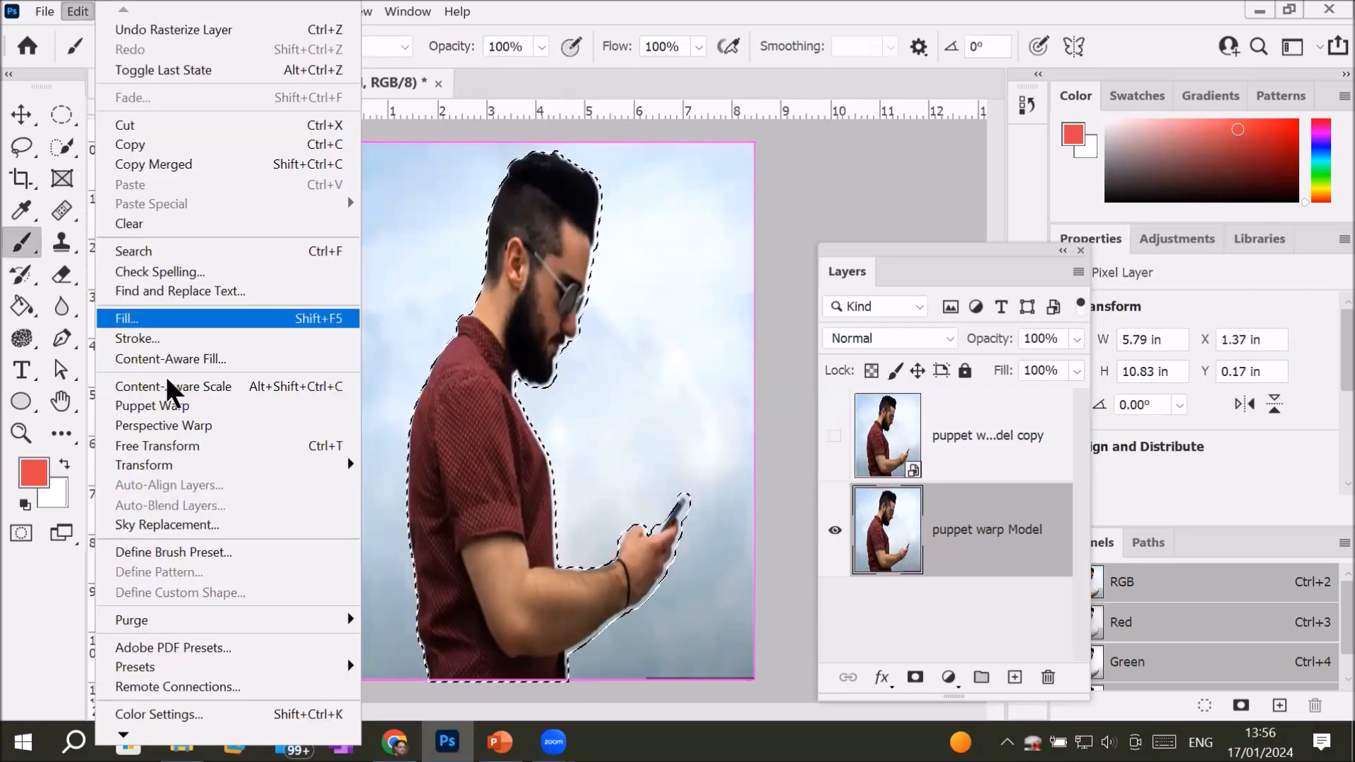
pyautogui.click(273, 361)
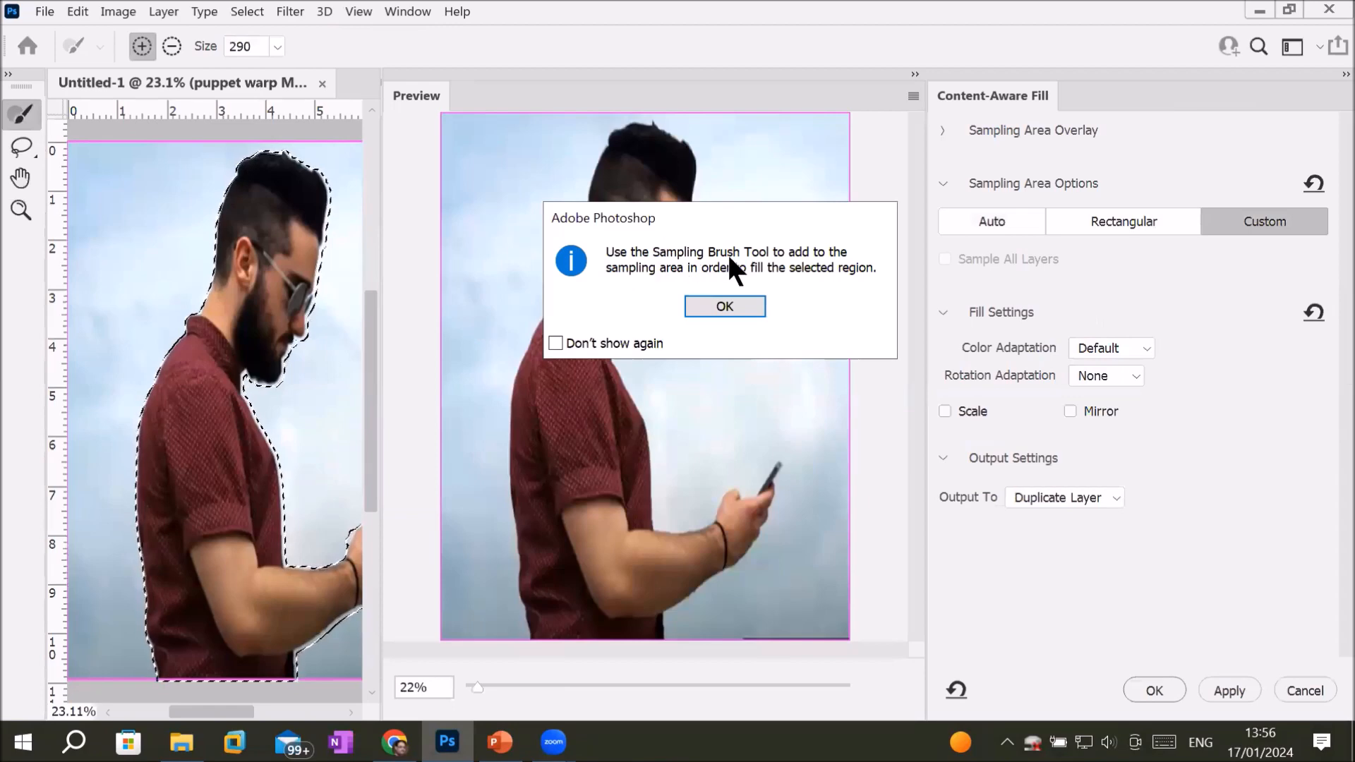
pyautogui.click(724, 307)
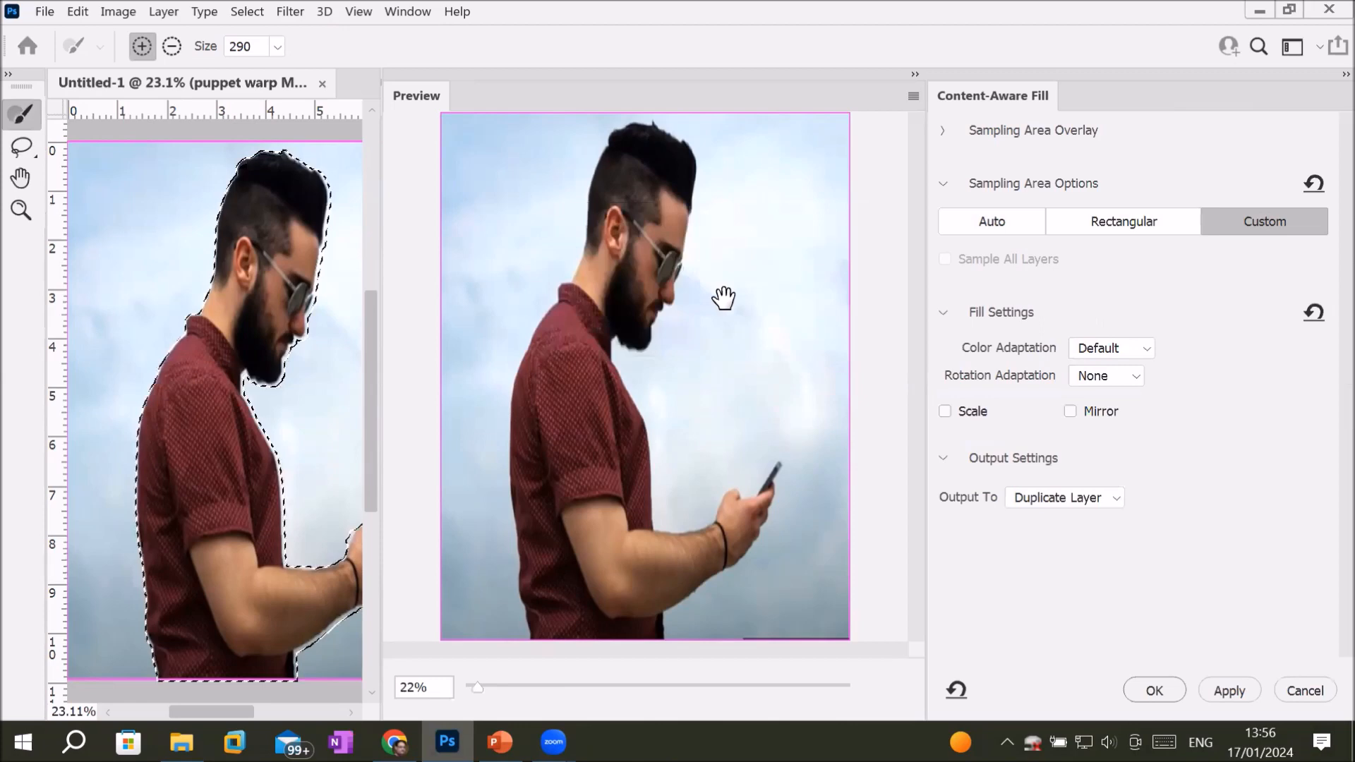
pyautogui.click(1137, 218)
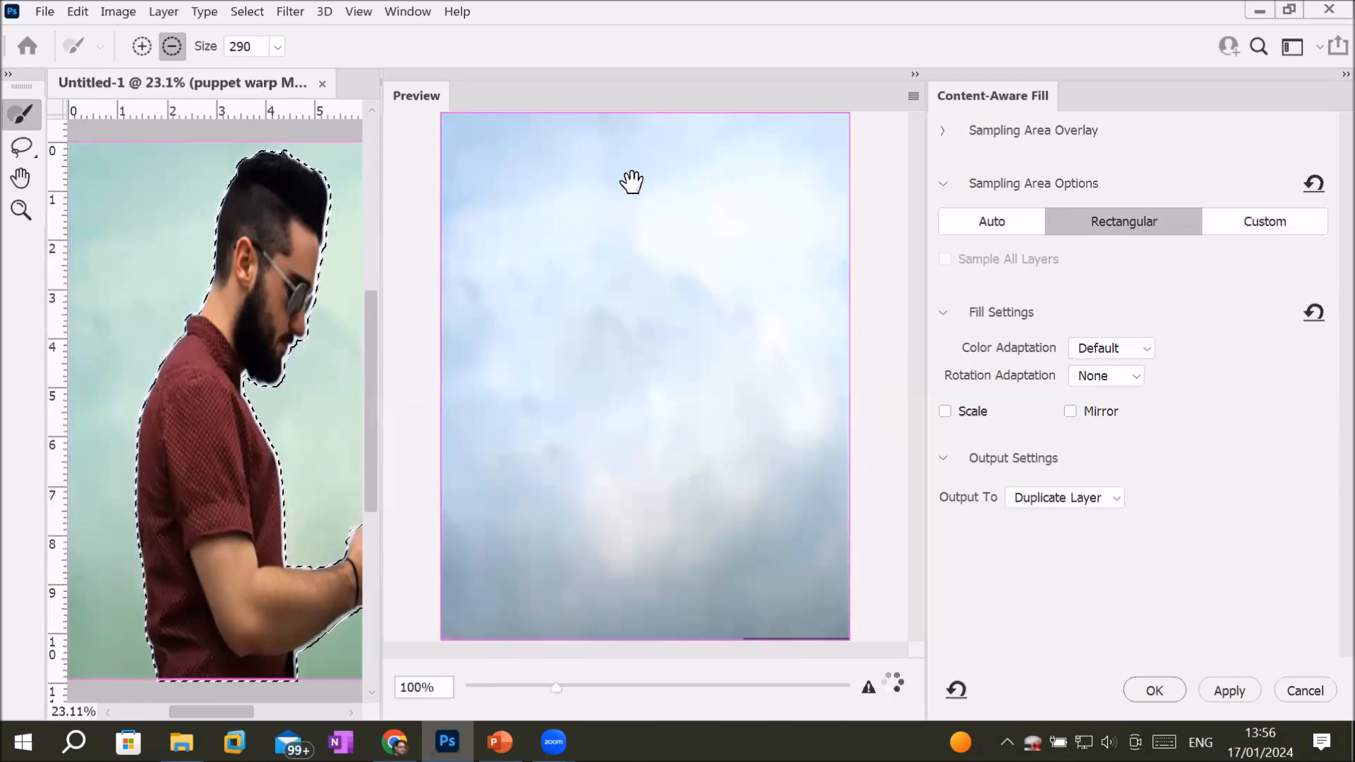
pyautogui.click(1223, 697)
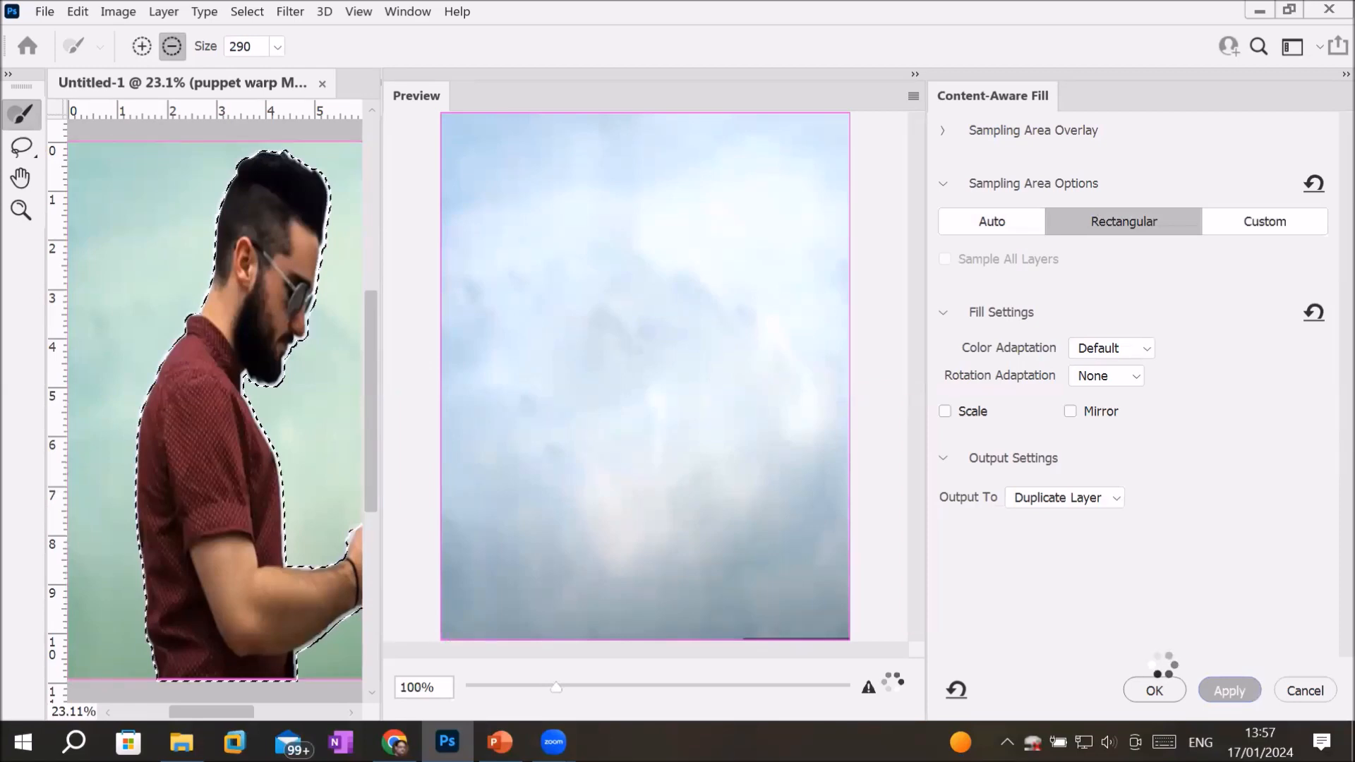
pyautogui.click(1153, 676)
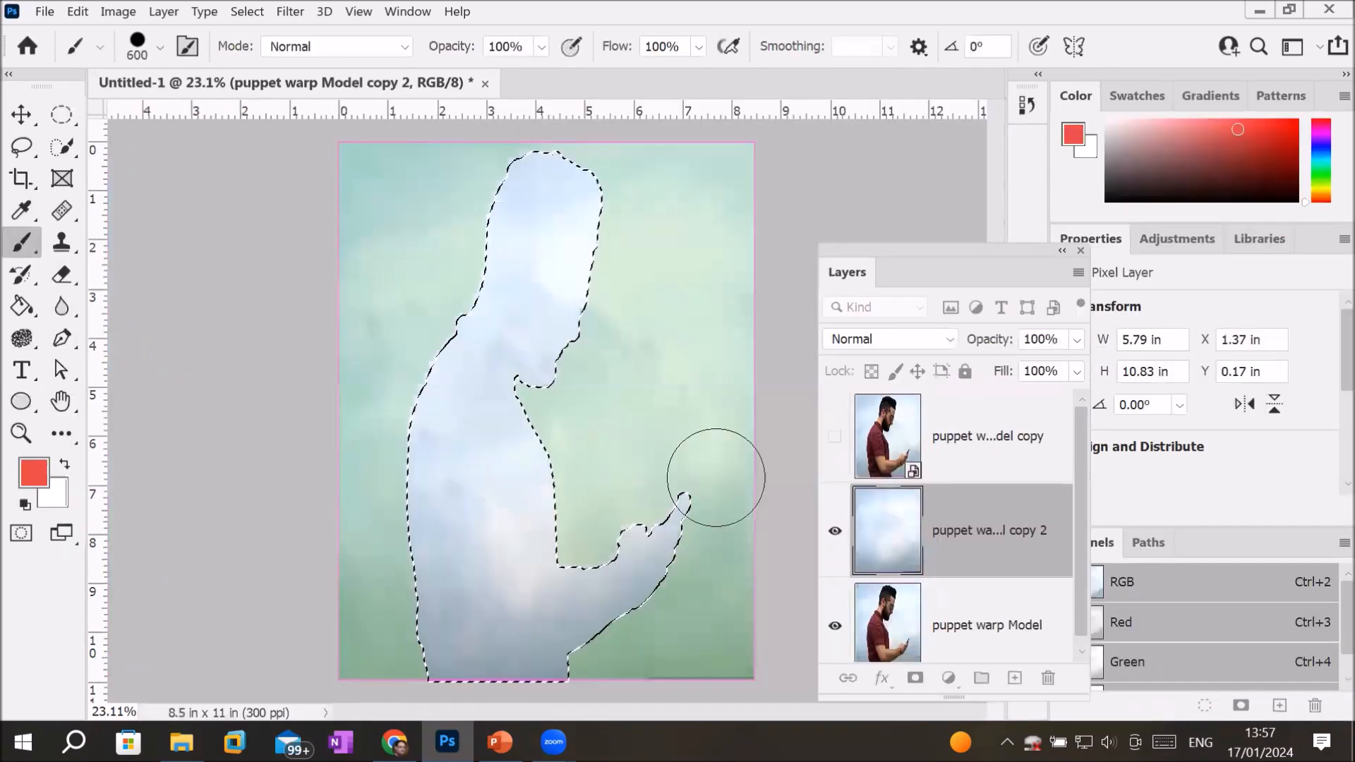
pyautogui.hotkey('ctrl', 'd')
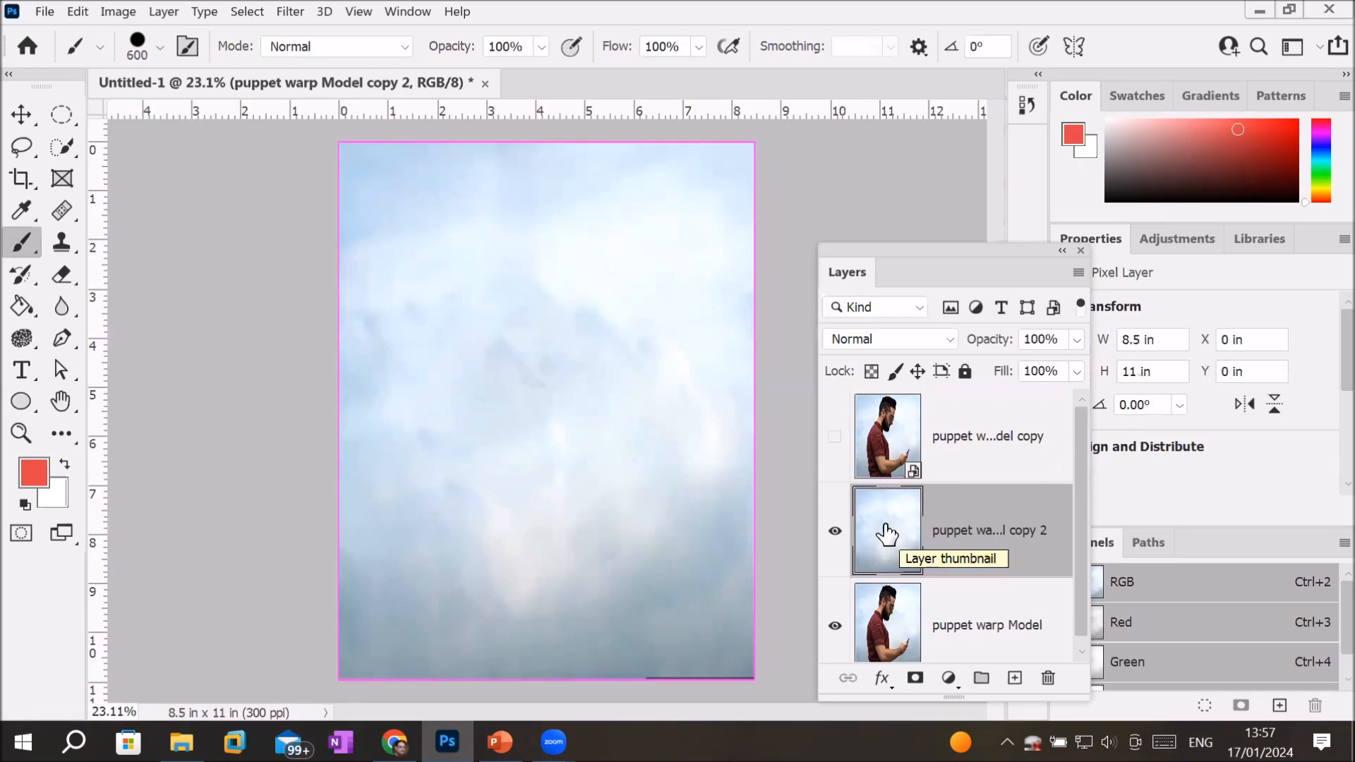
# Delete the rasterized puppet warp Model layer beneath the filled sky layer
pyautogui.click(881, 626)
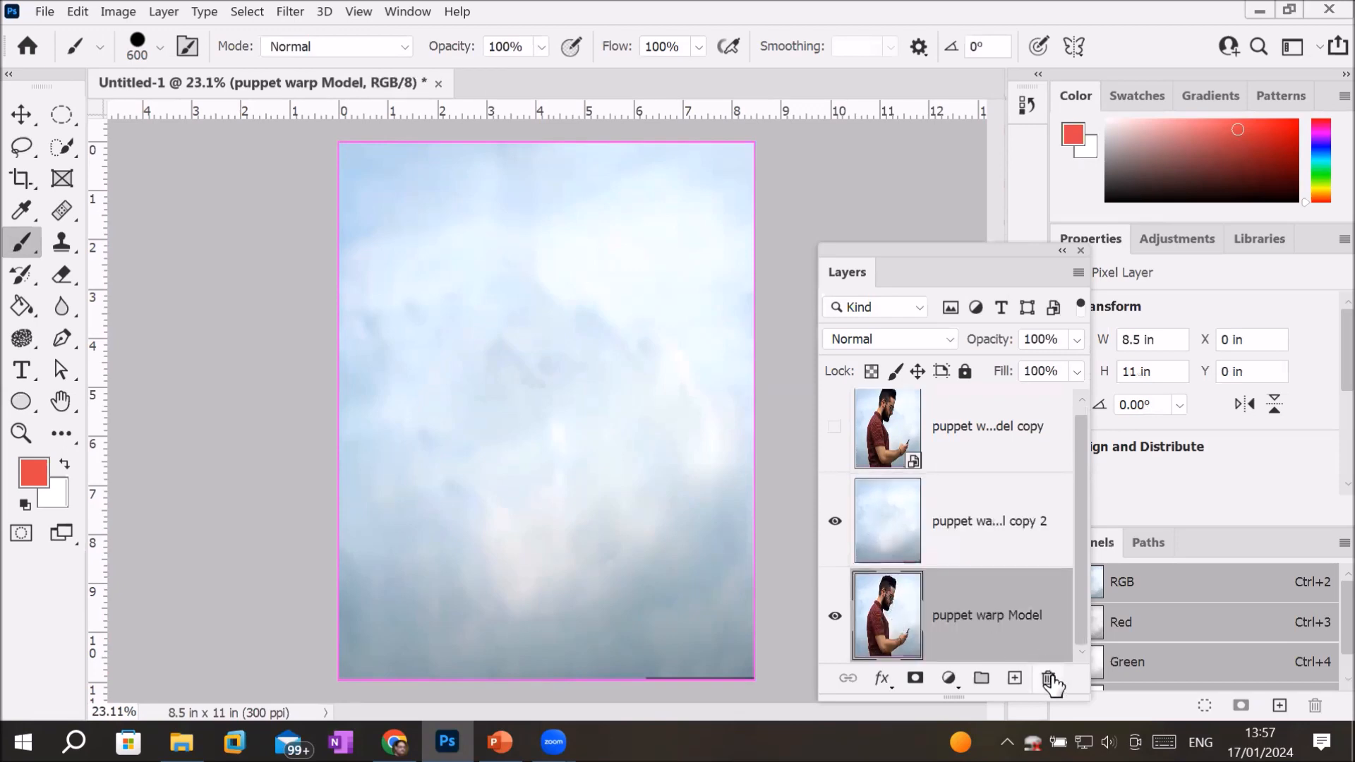
pyautogui.click(1048, 679)
pyautogui.click(643, 307)
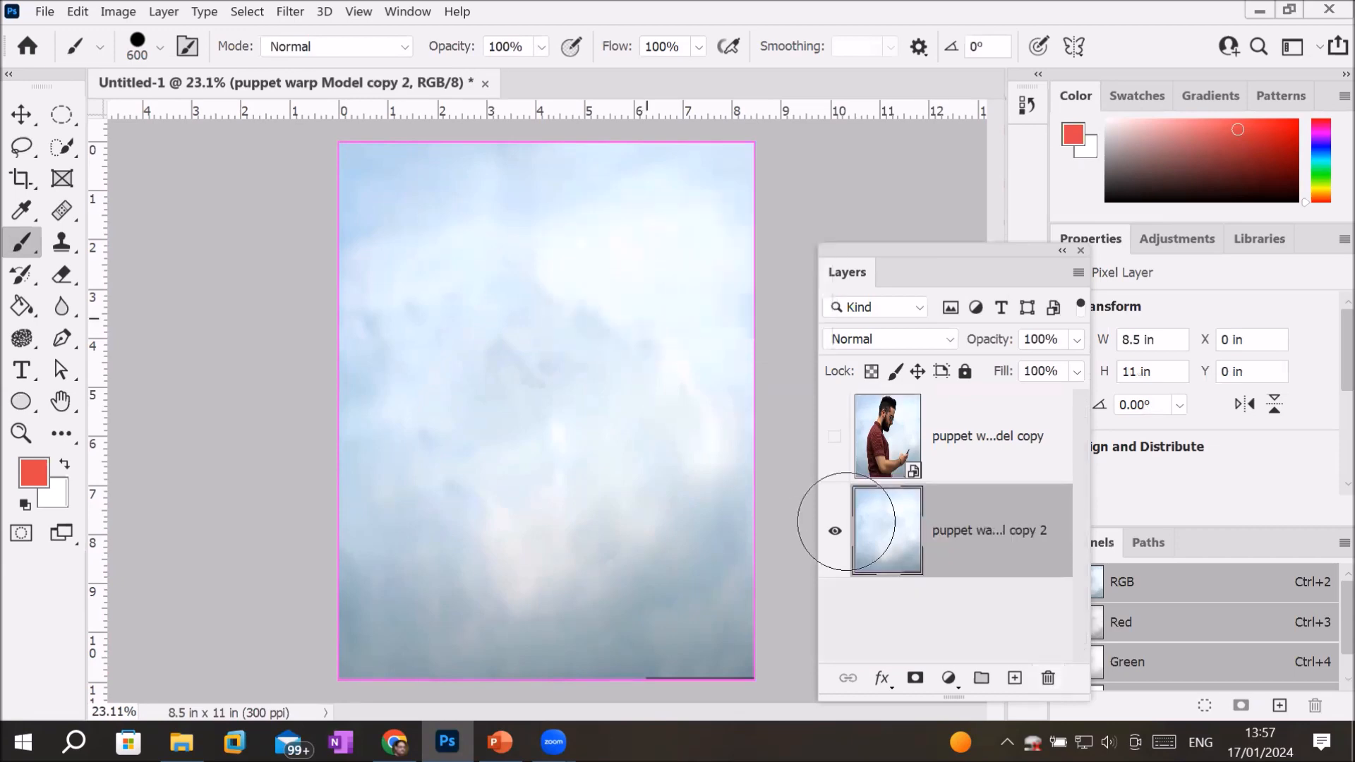
# Show the hidden smart object copy, select the man with Select Subject, and copy him to a new layer
pyautogui.click(835, 437)
pyautogui.click(880, 438)
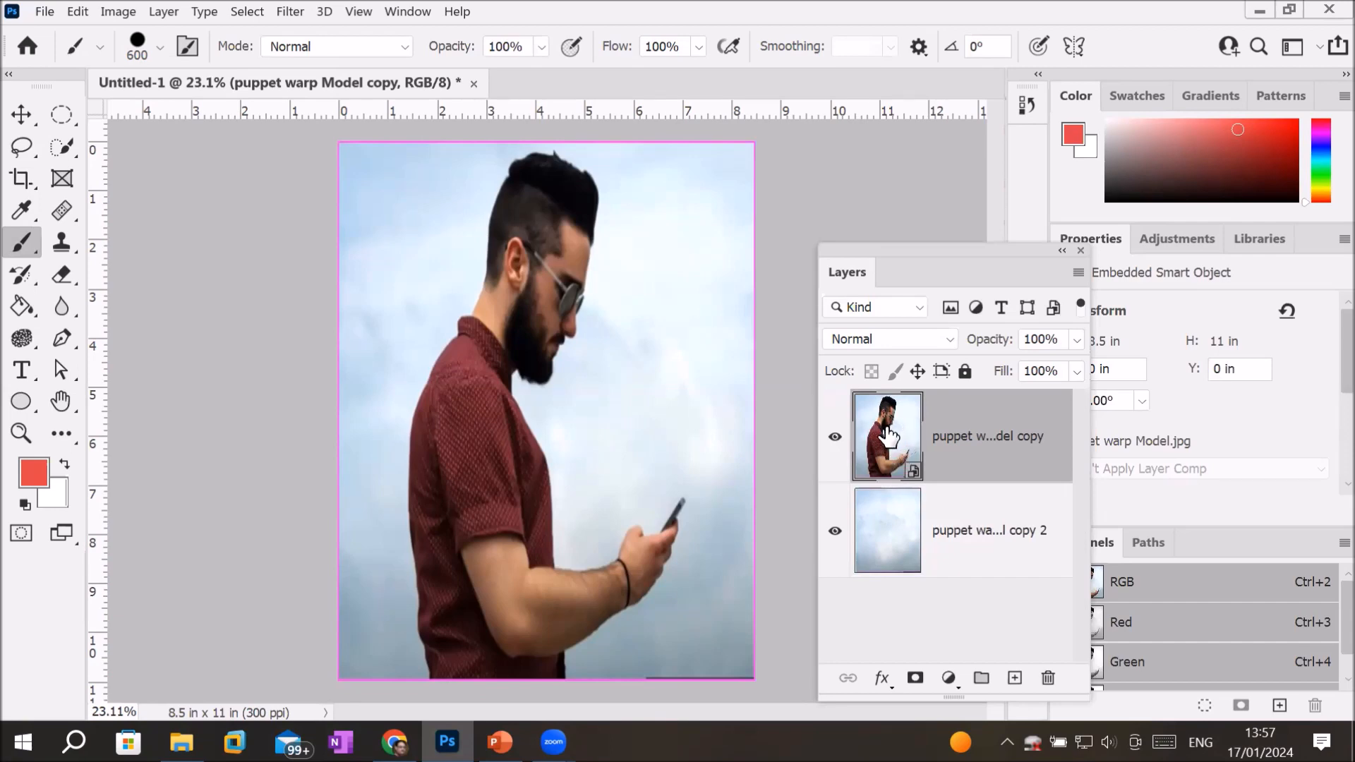
pyautogui.click(62, 145)
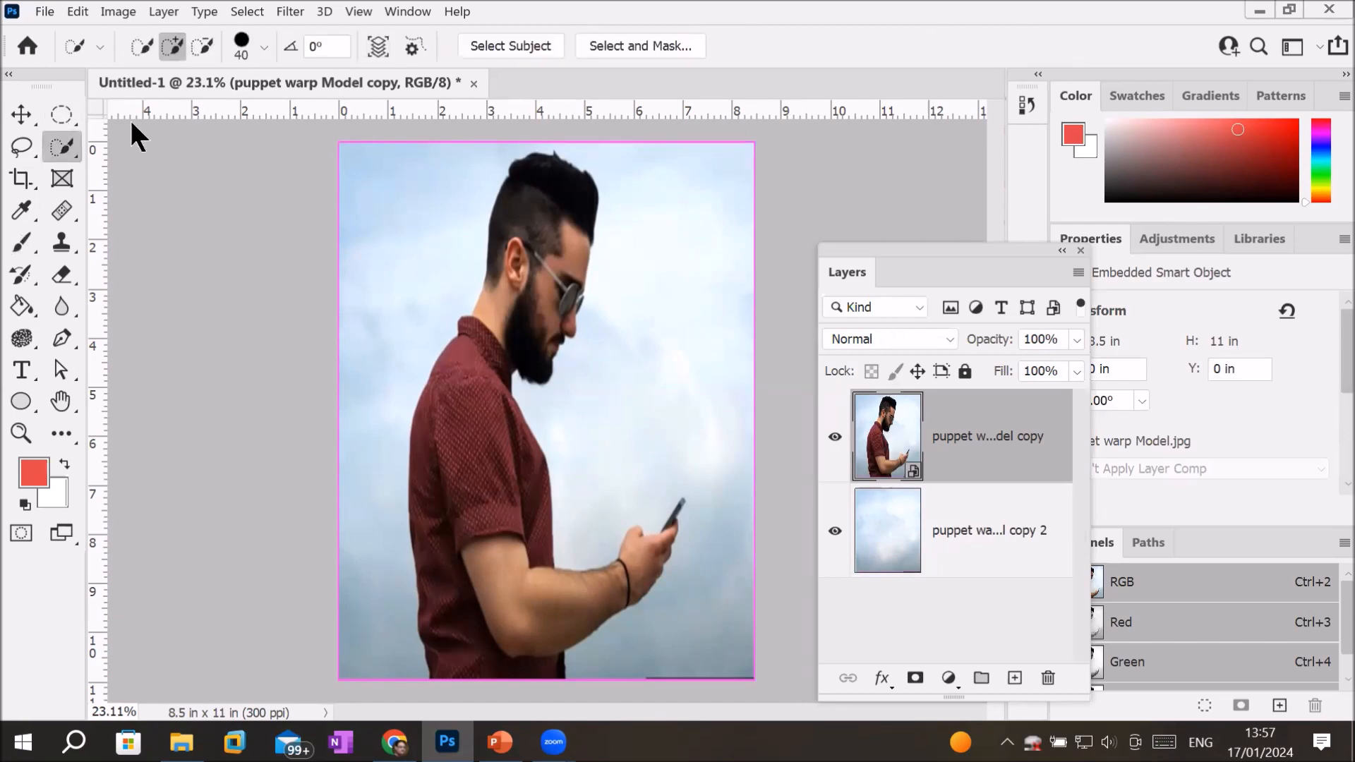
pyautogui.click(539, 47)
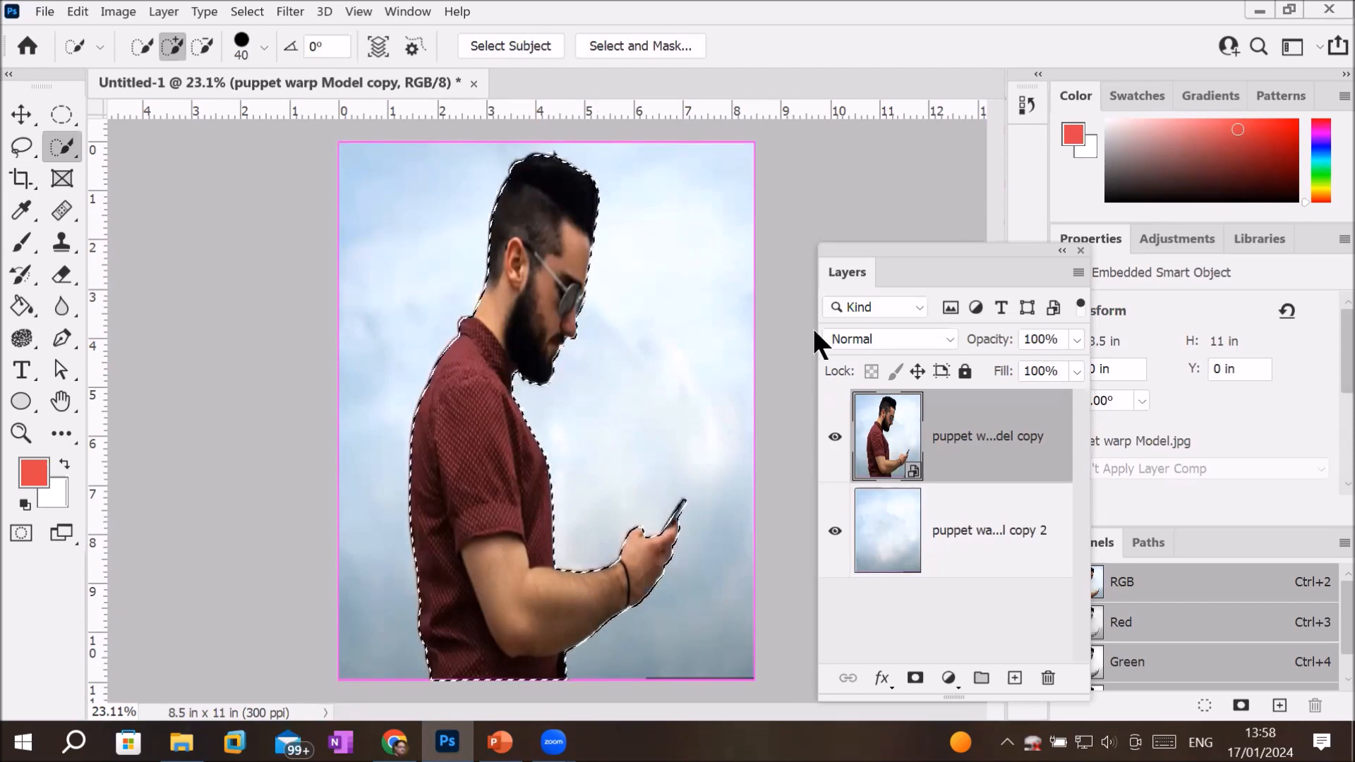
pyautogui.hotkey('ctrl', 'j')
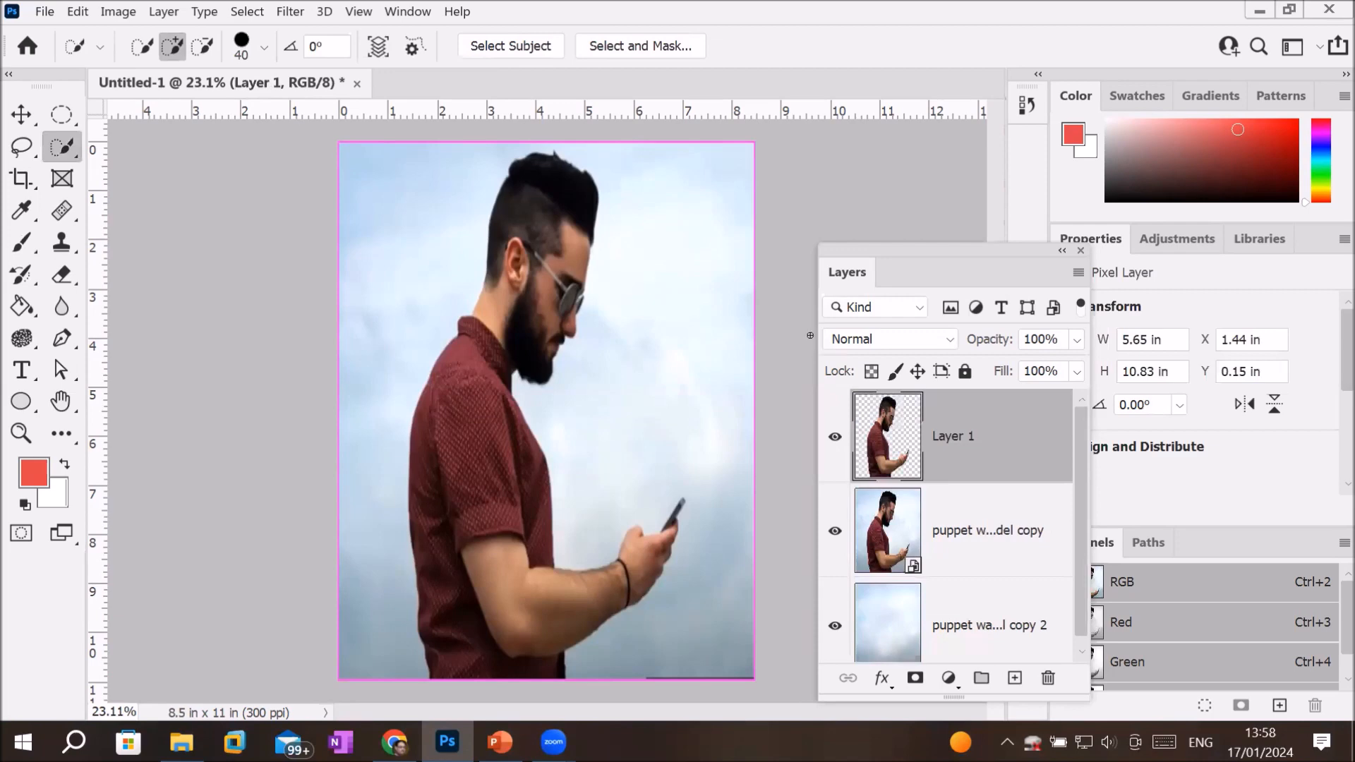
# Delete the puppet warp Model copy smart object between the cutout and the filled sky
pyautogui.click(885, 536)
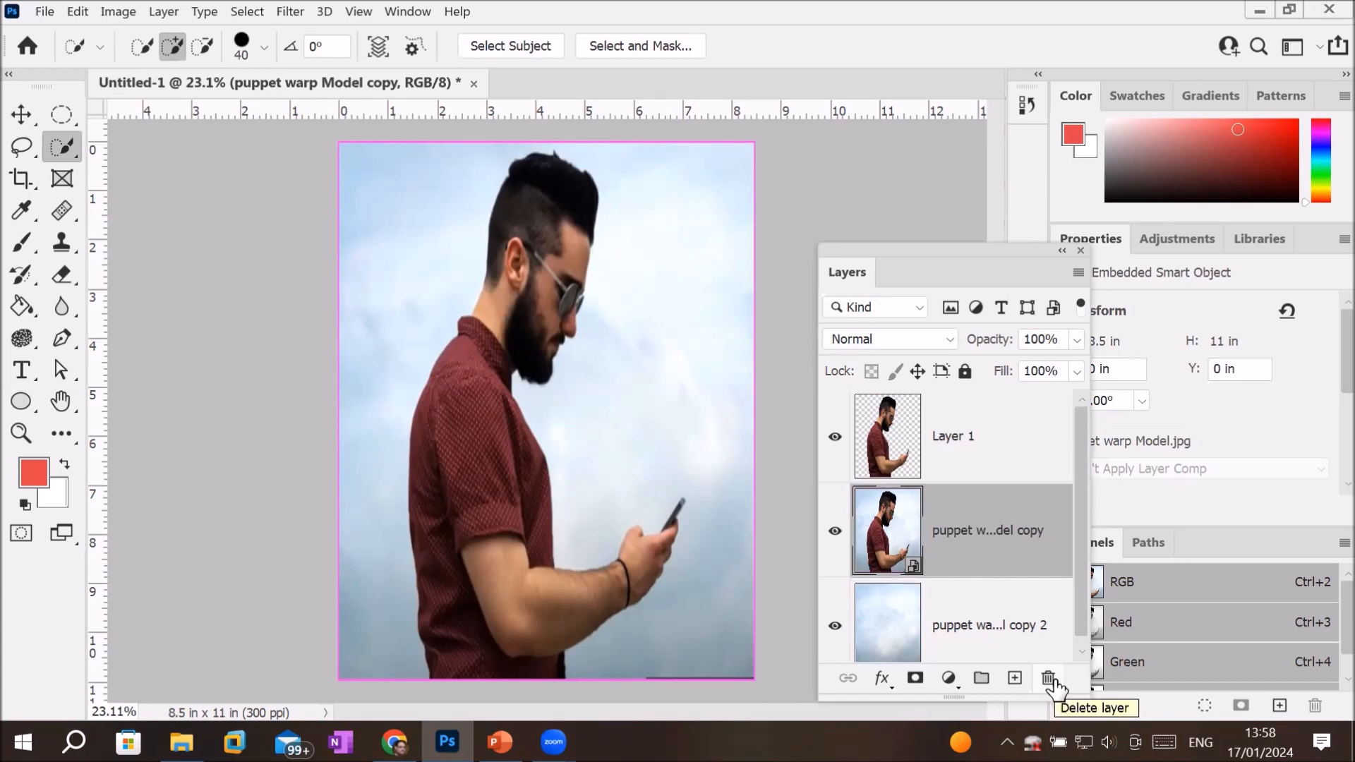
pyautogui.click(1050, 679)
pyautogui.click(626, 303)
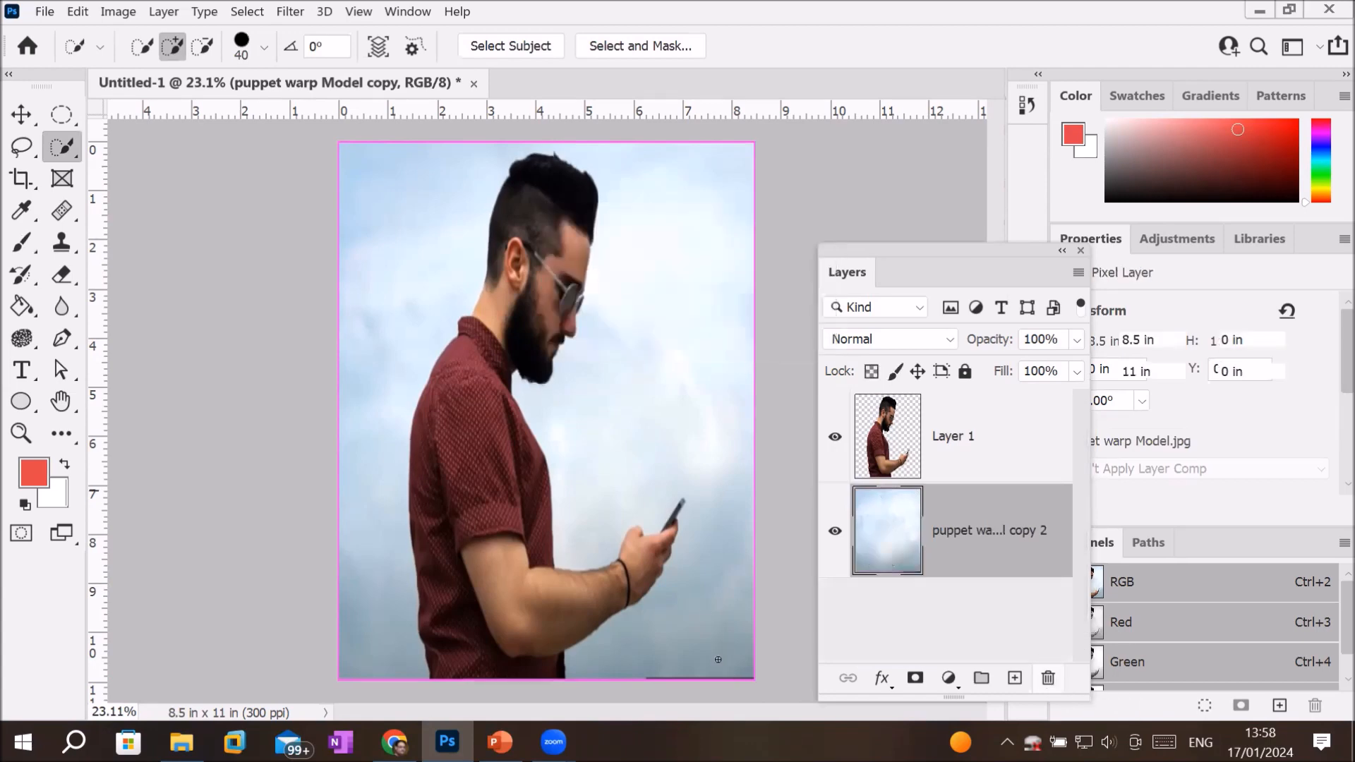
# Toggle the filled sky layer's visibility to compare the cutout with and without it, leaving the sky hidden
pyautogui.click(834, 534)
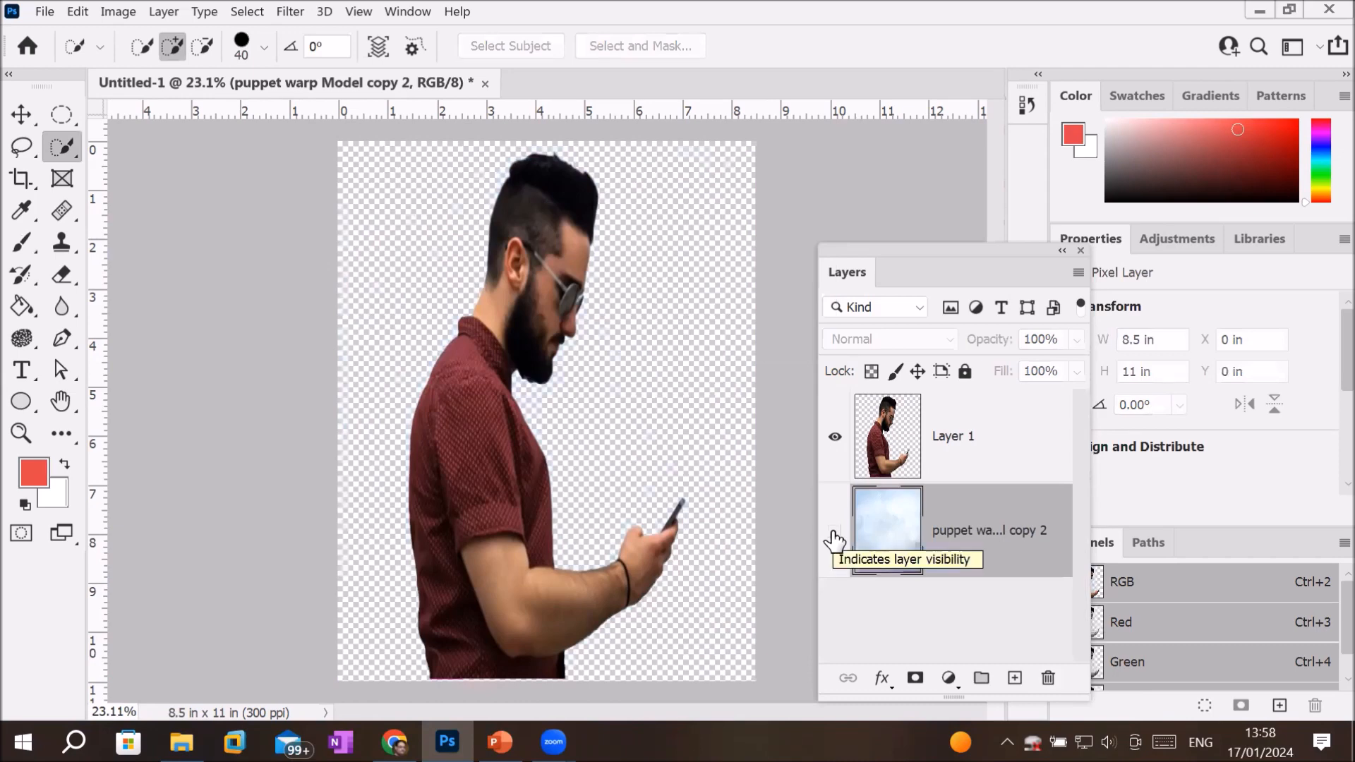
pyautogui.click(834, 534)
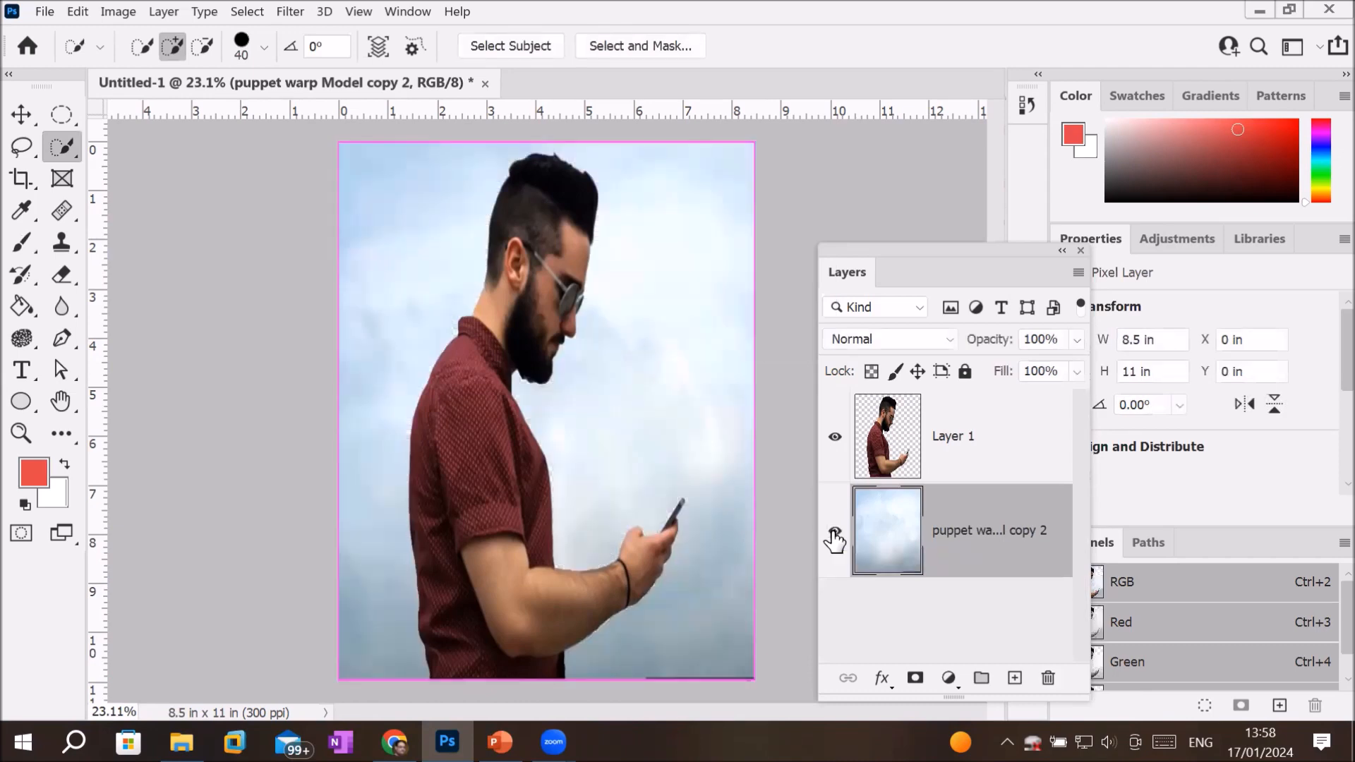
pyautogui.click(834, 534)
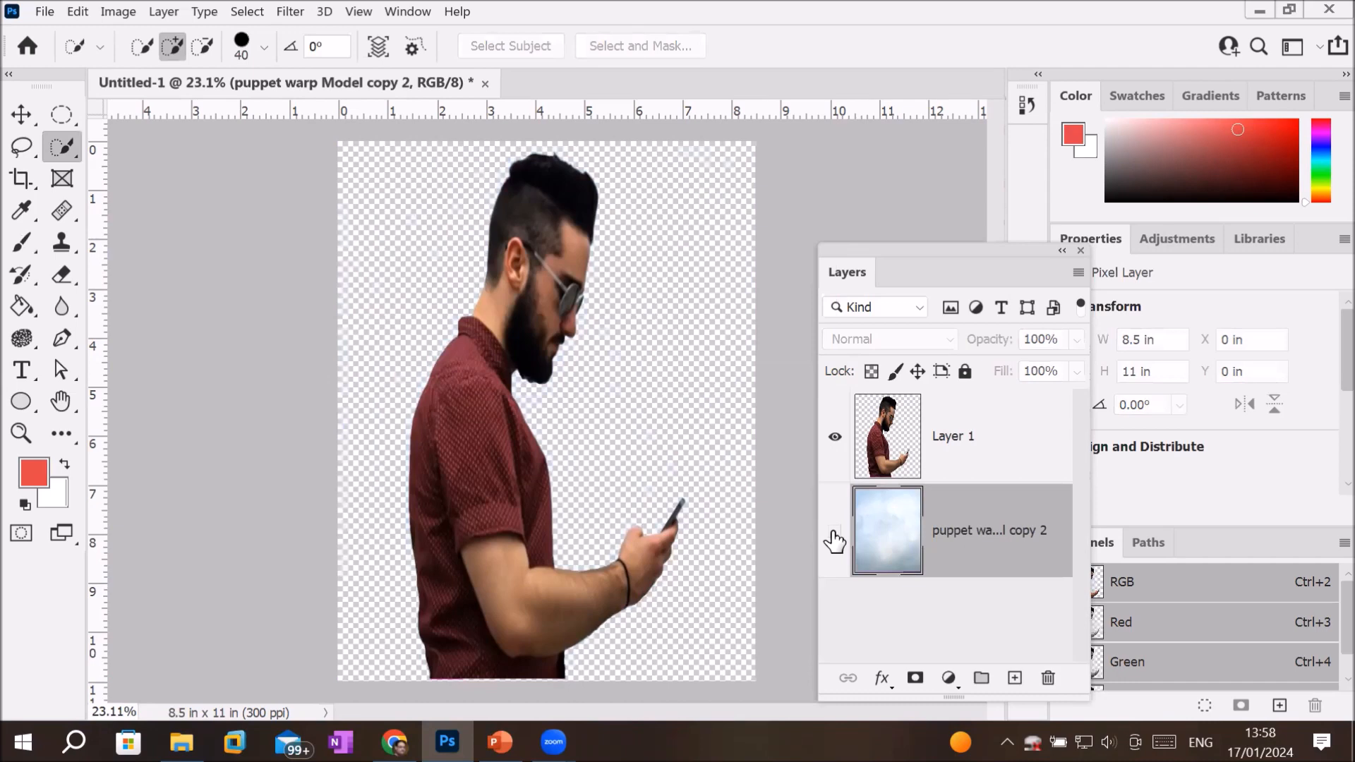
pyautogui.click(834, 536)
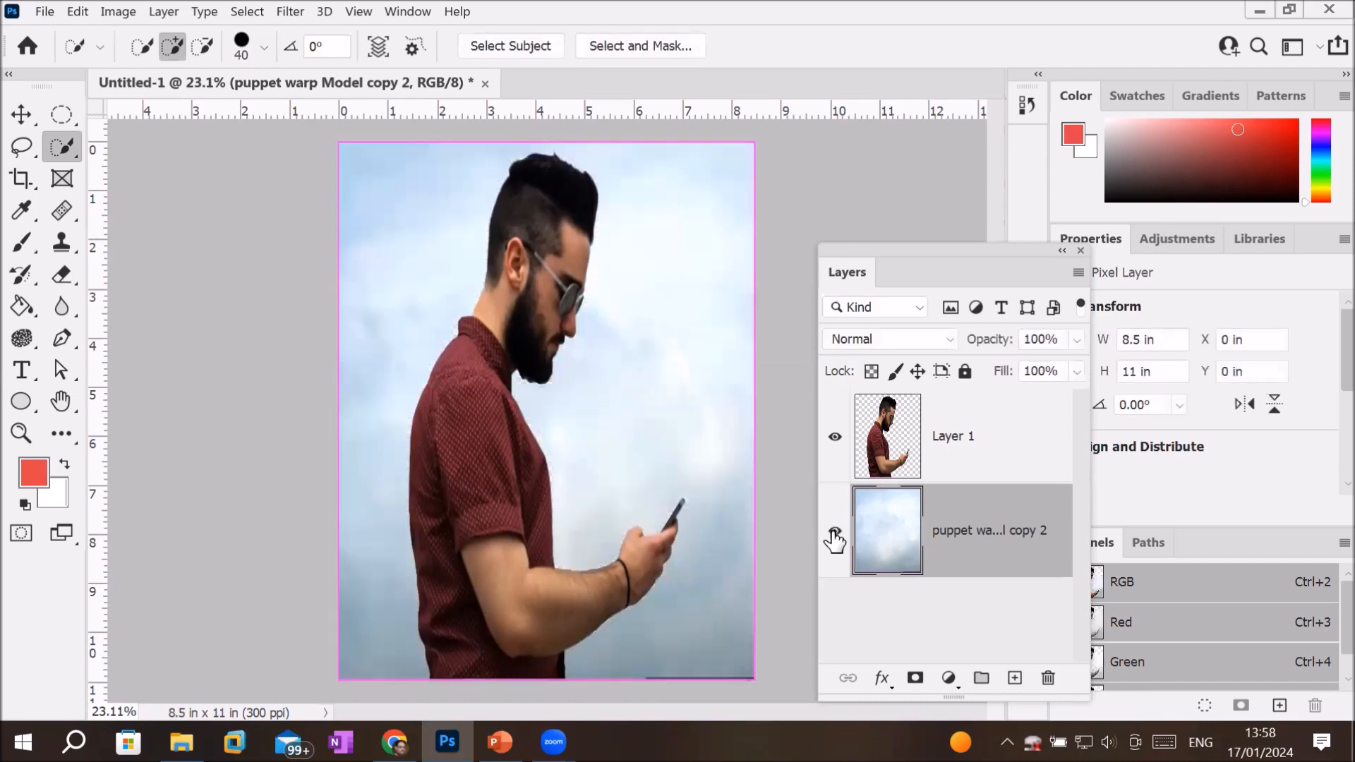
pyautogui.click(834, 536)
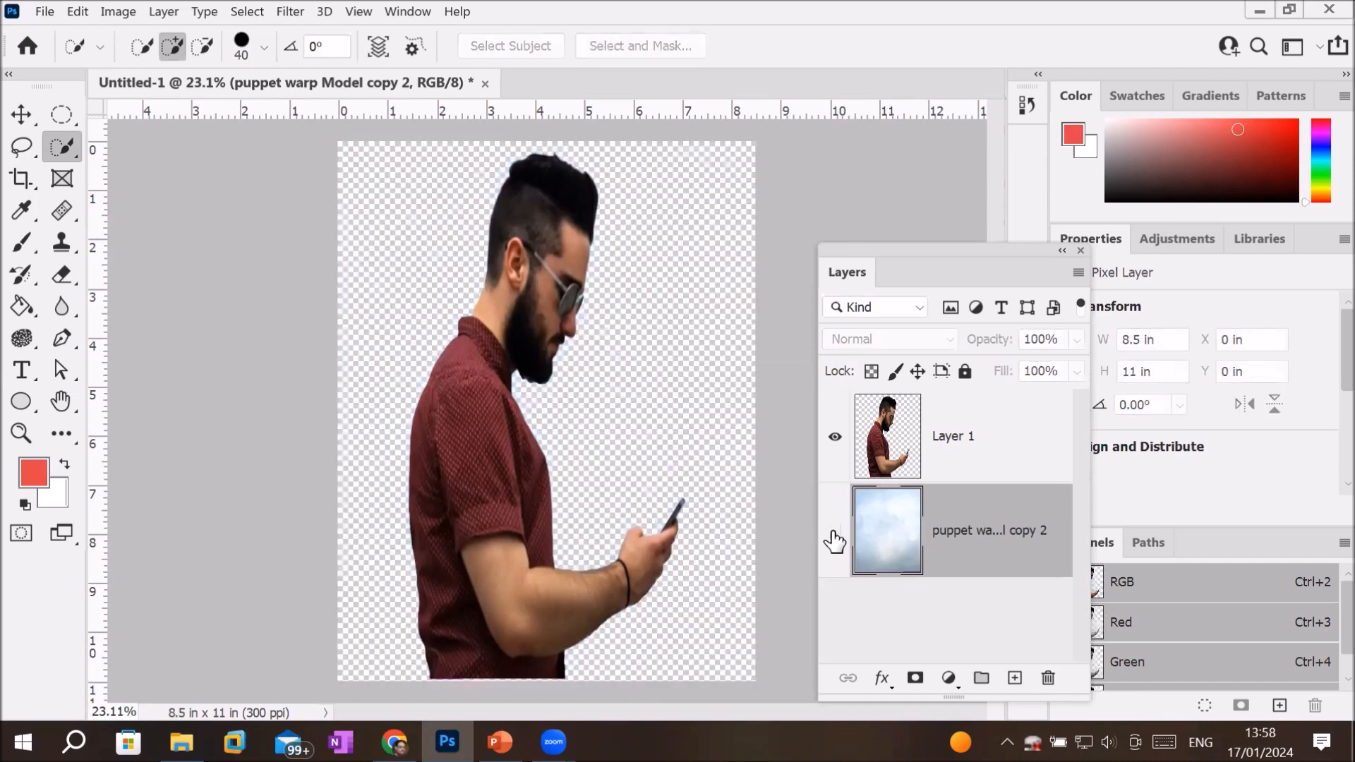
# Start Puppet Warp on the man's cutout in Layer 1, place a pin on his chest, and shift the whole figure slightly to the right
pyautogui.click(868, 445)
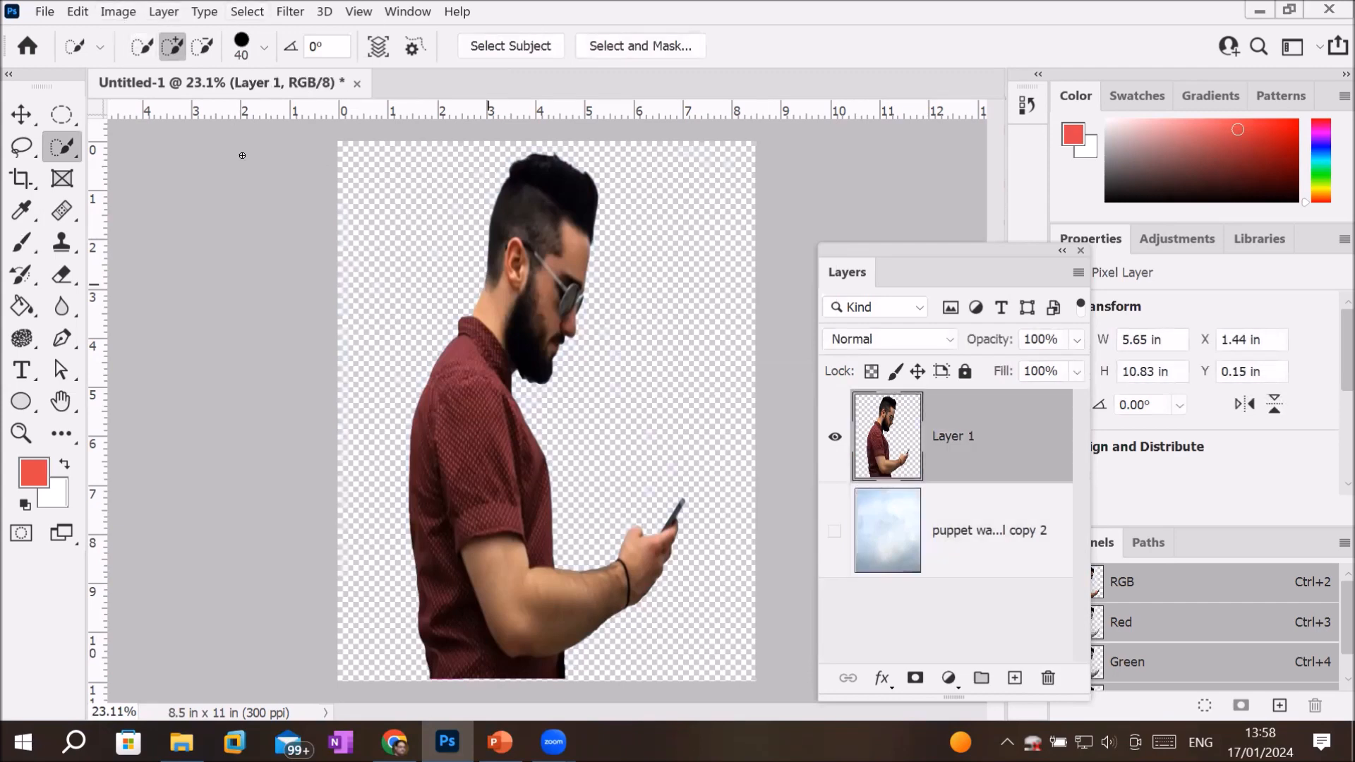
pyautogui.click(117, 13)
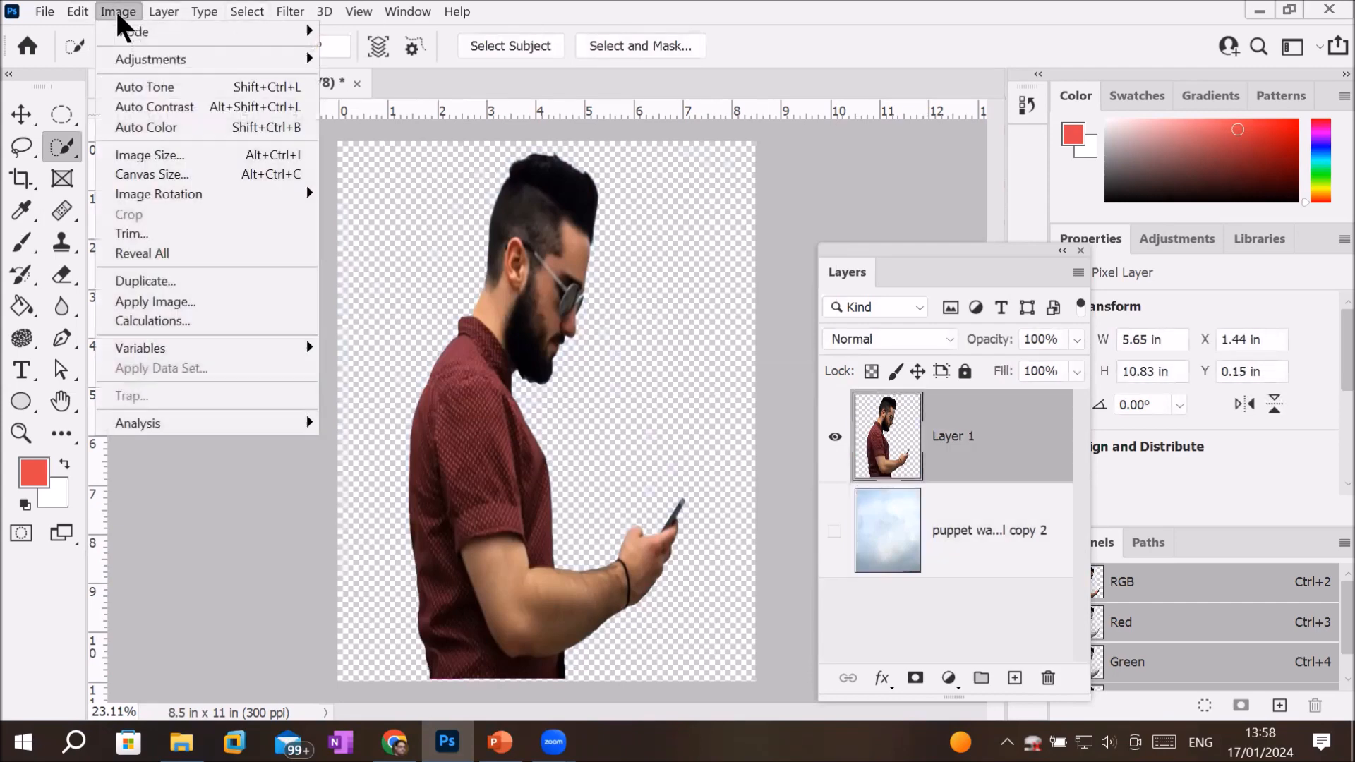
pyautogui.click(75, 11)
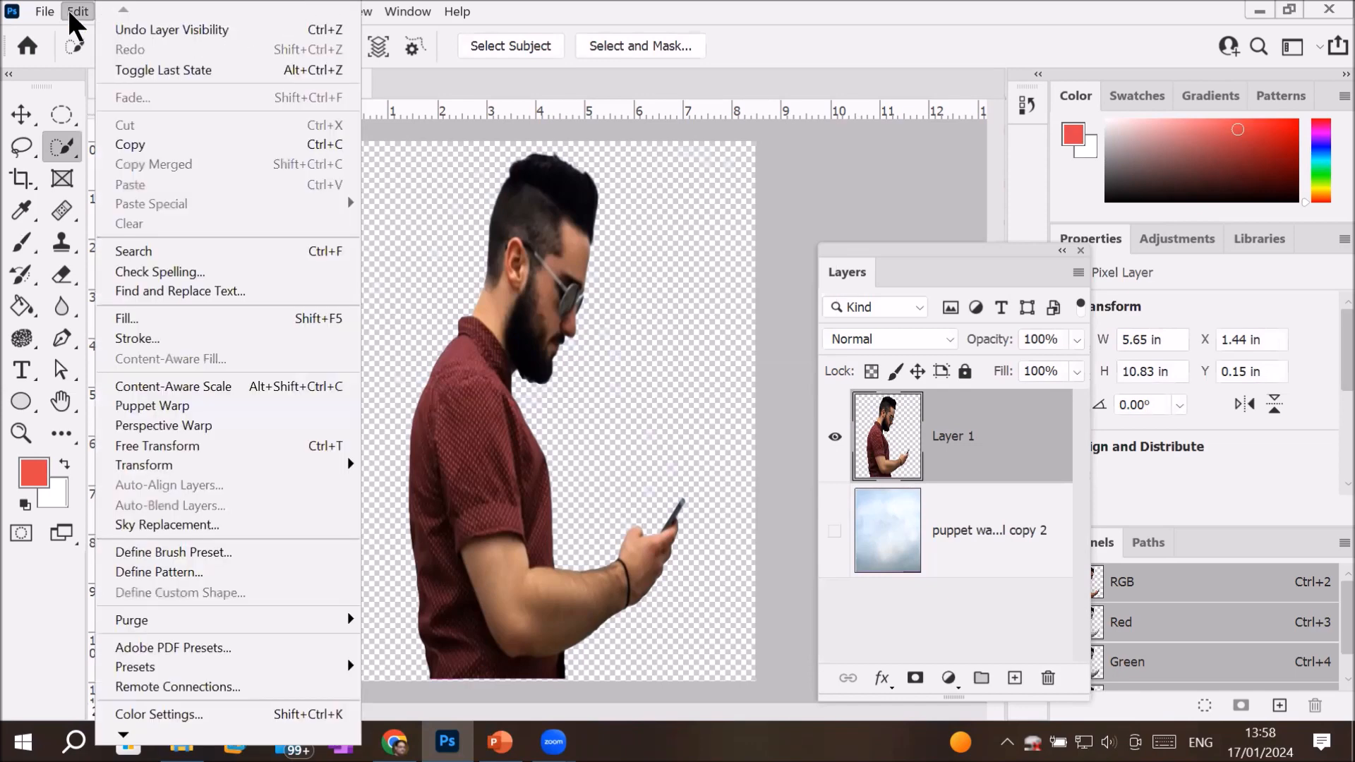
pyautogui.click(176, 406)
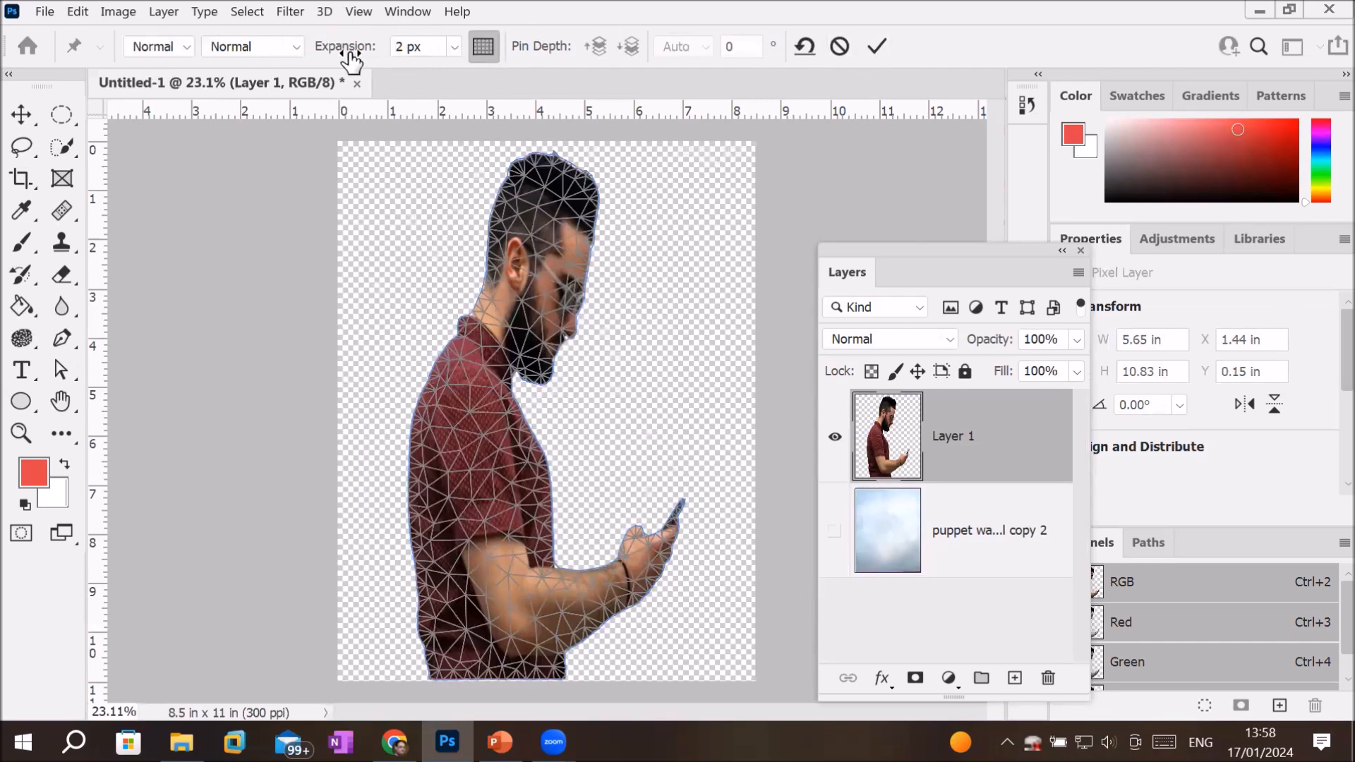
pyautogui.click(480, 435)
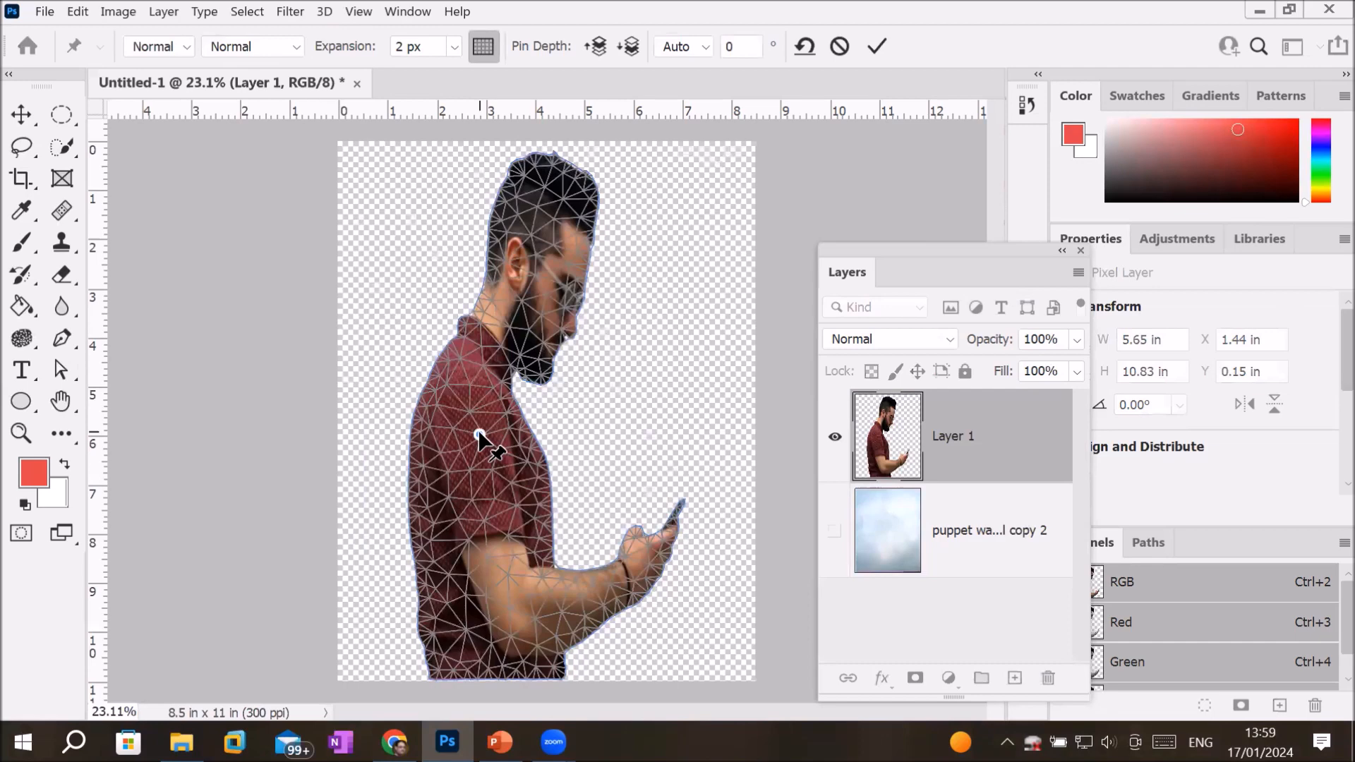
pyautogui.moveTo(480, 435); pyautogui.dragTo(516, 434)
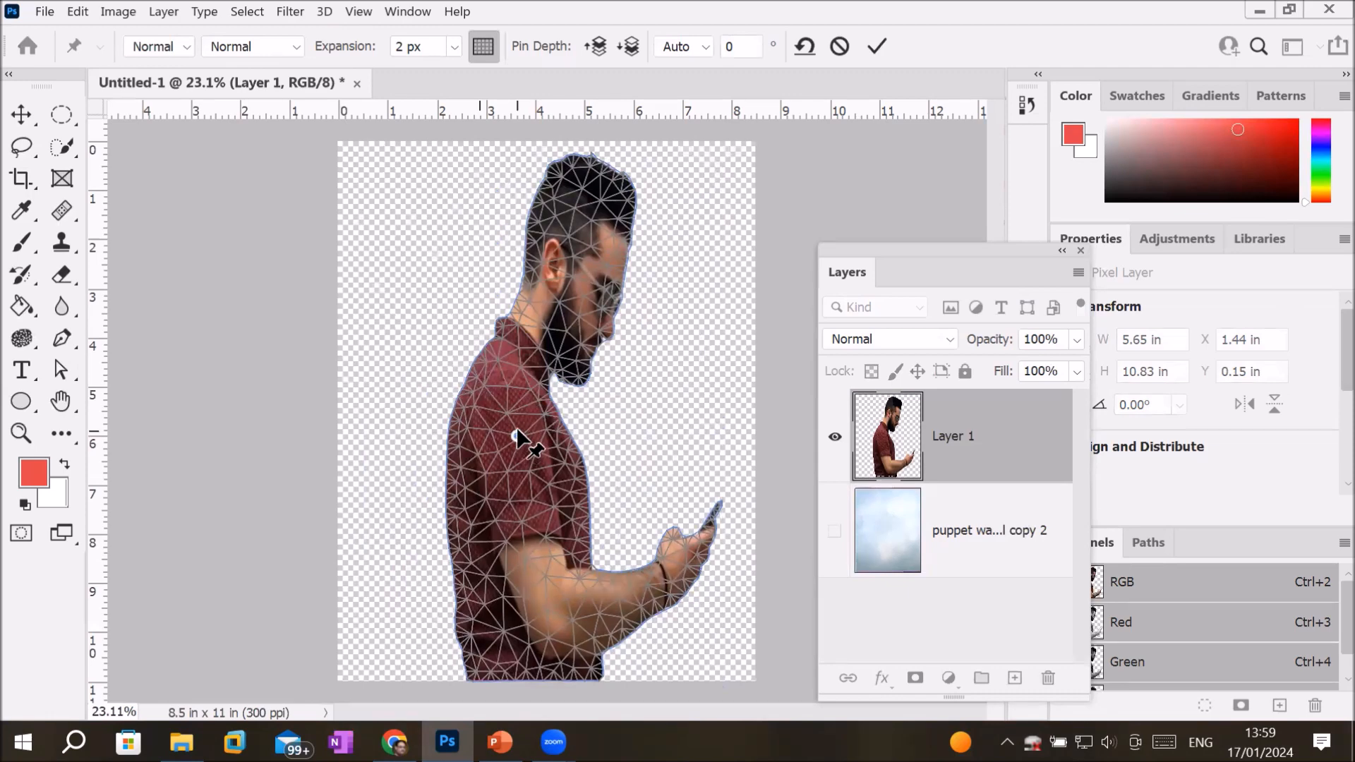
# Try moving a second pin just above the chest pin, and delete that extra pin
pyautogui.moveTo(519, 421)
pyautogui.mouseDown()
pyautogui.moveTo(507, 421)
pyautogui.moveTo(514, 464)
pyautogui.moveTo(487, 446)
pyautogui.moveTo(494, 409)
pyautogui.moveTo(528, 399)
pyautogui.moveTo(510, 411)
pyautogui.moveTo(520, 423)
pyautogui.mouseUp()
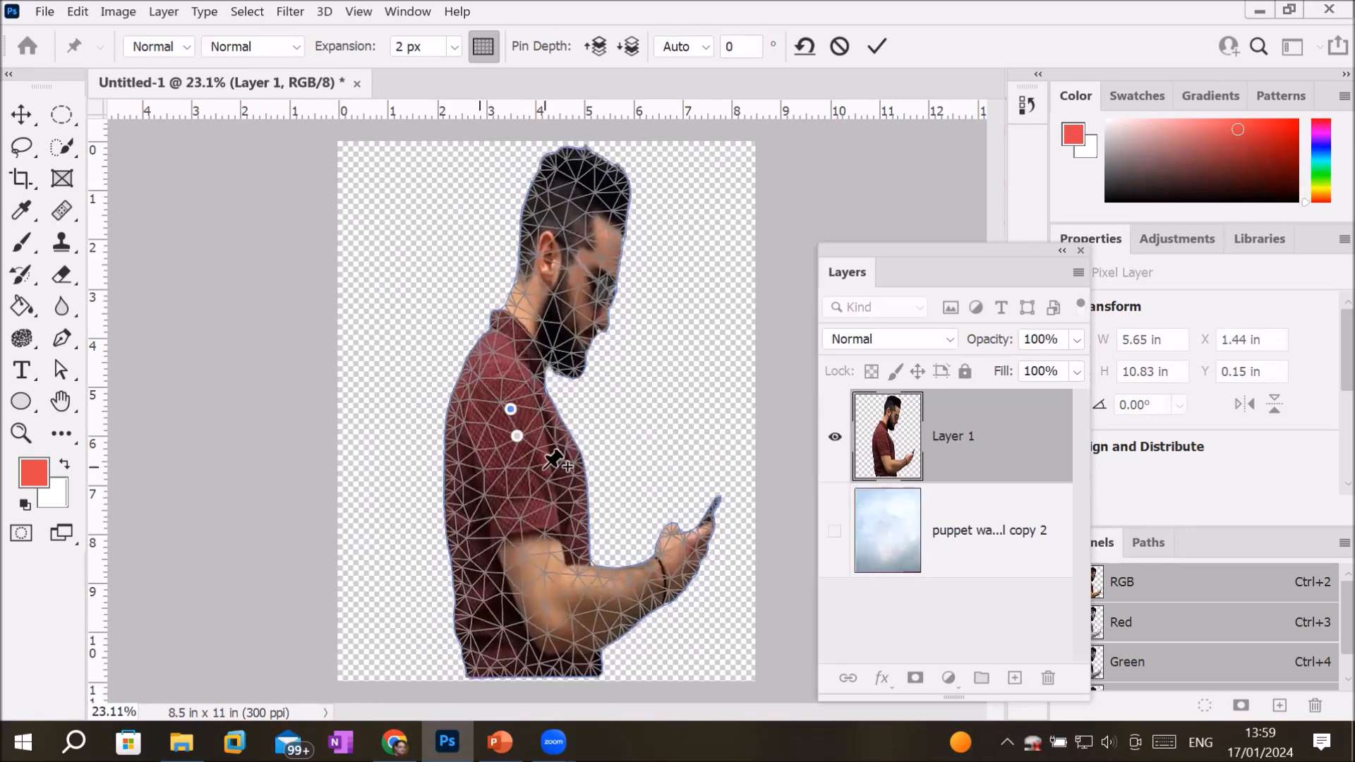
pyautogui.rightClick(510, 409)
pyautogui.click(568, 422)
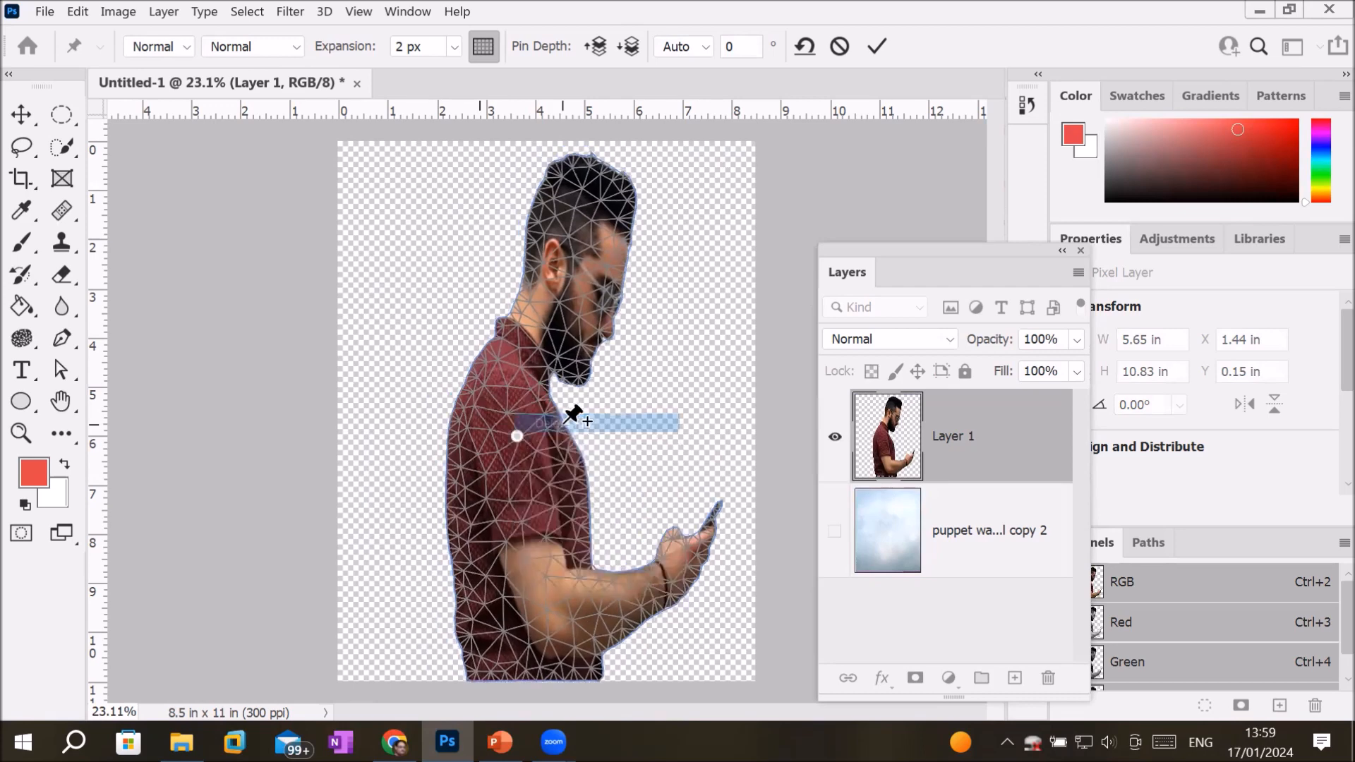
# Pin the man's elbow and the tip of the phone, and bend the forearm to raise the phone slightly
pyautogui.click(518, 436)
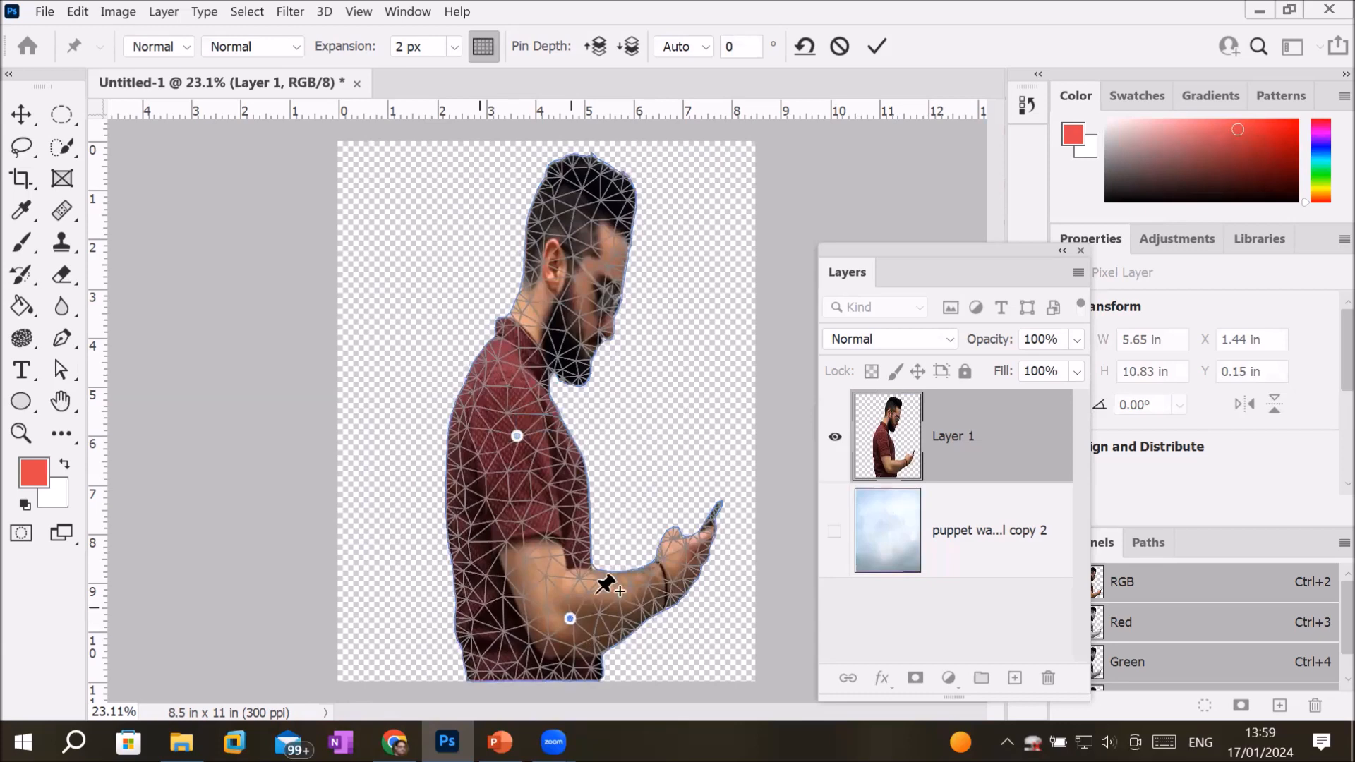
pyautogui.click(716, 508)
pyautogui.moveTo(716, 510); pyautogui.dragTo(664, 341)
pyautogui.moveTo(718, 456)
pyautogui.mouseDown()
pyautogui.moveTo(635, 363)
pyautogui.moveTo(588, 348)
pyautogui.moveTo(685, 513)
pyautogui.moveTo(664, 439)
pyautogui.moveTo(574, 393)
pyautogui.moveTo(700, 494)
pyautogui.moveTo(699, 482)
pyautogui.moveTo(734, 488)
pyautogui.moveTo(703, 446)
pyautogui.moveTo(737, 470)
pyautogui.mouseUp()
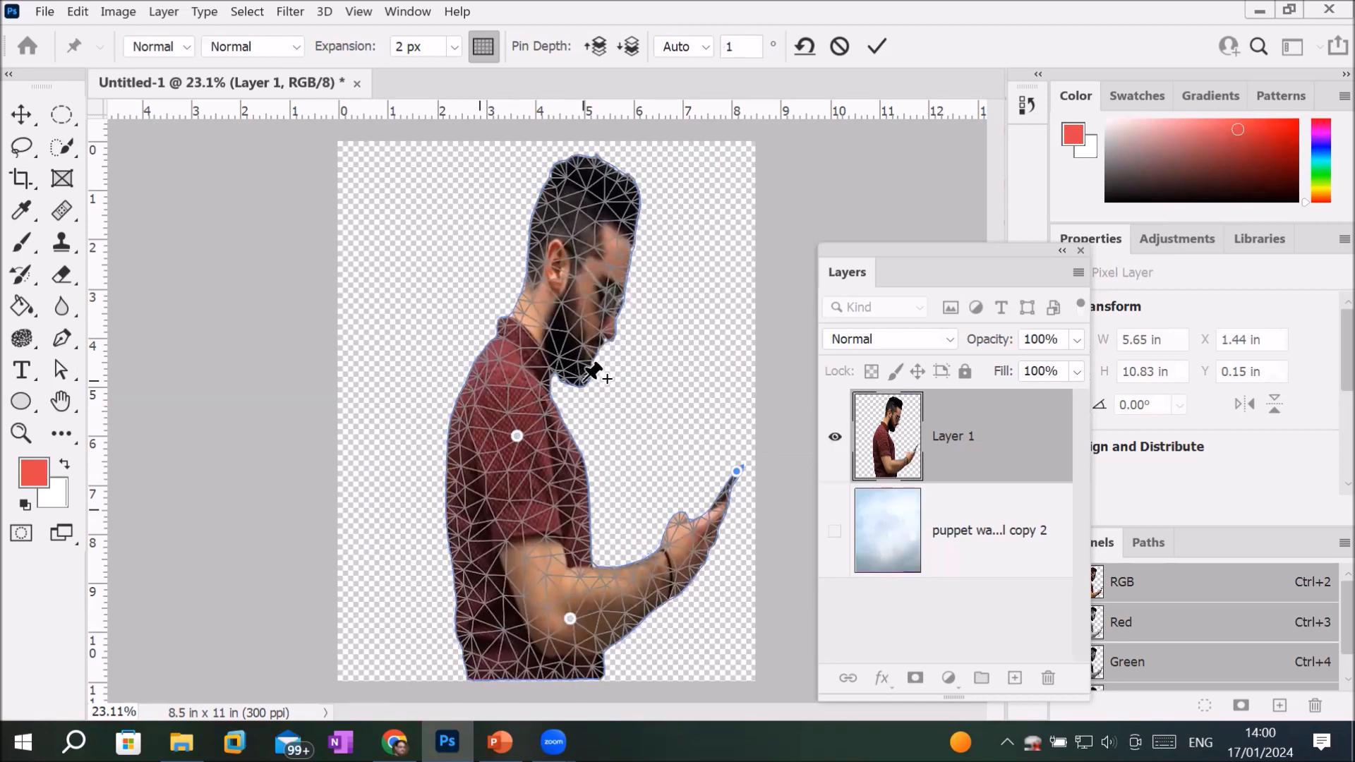
# Pin the beard tip and the top of the head, and lower the phone pin to about X 8.0 in, Y 7.4 in
pyautogui.click(582, 381)
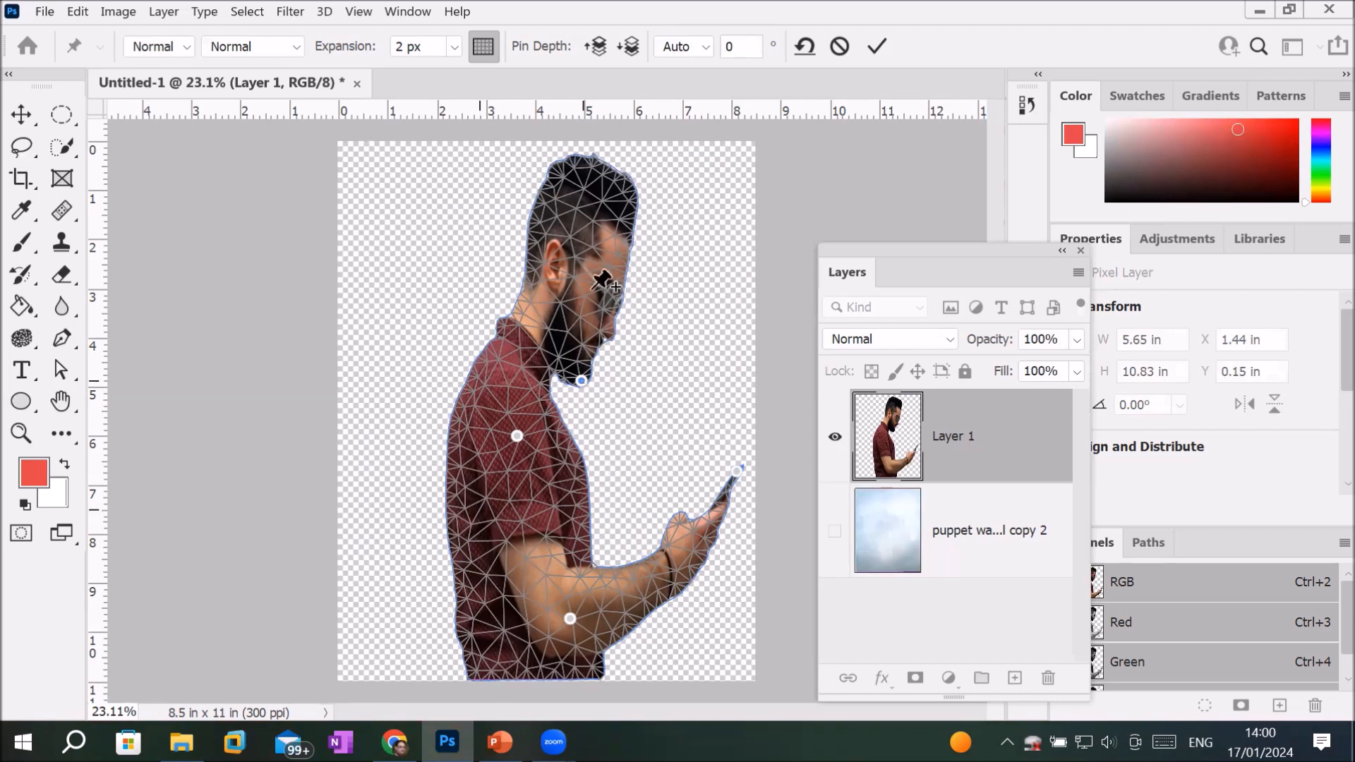
pyautogui.click(586, 156)
pyautogui.moveTo(735, 468); pyautogui.dragTo(730, 502)
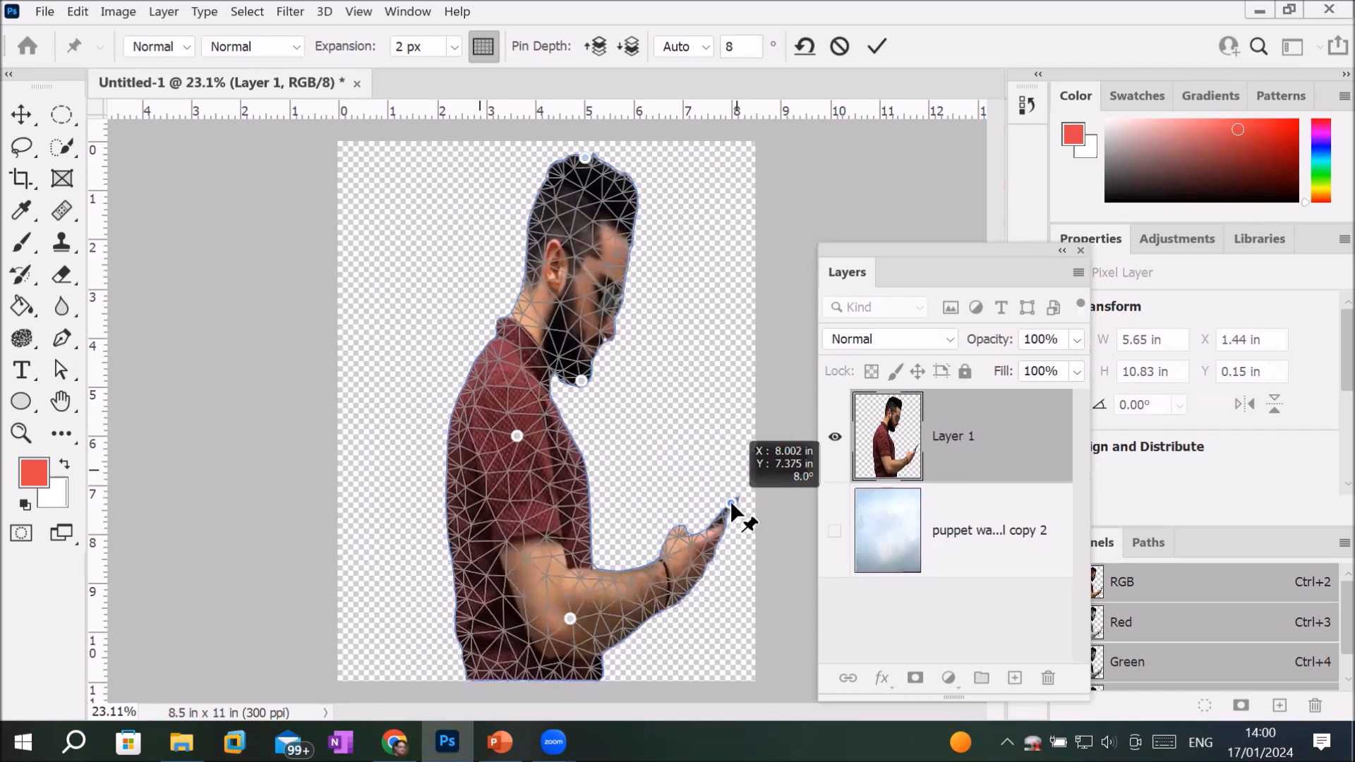
# Anchor the front and back of the lower torso with two pins, and raise the phone pin towards face height
pyautogui.click(593, 666)
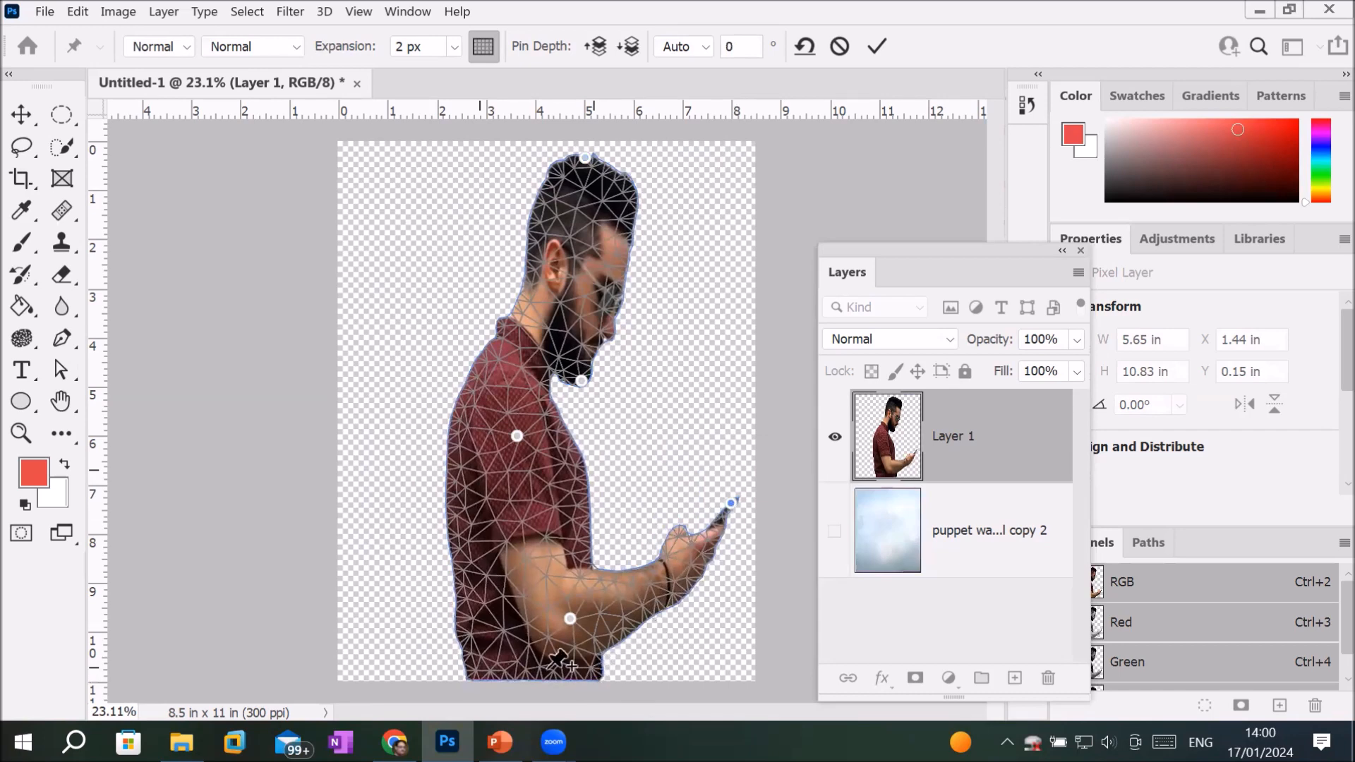
pyautogui.click(478, 666)
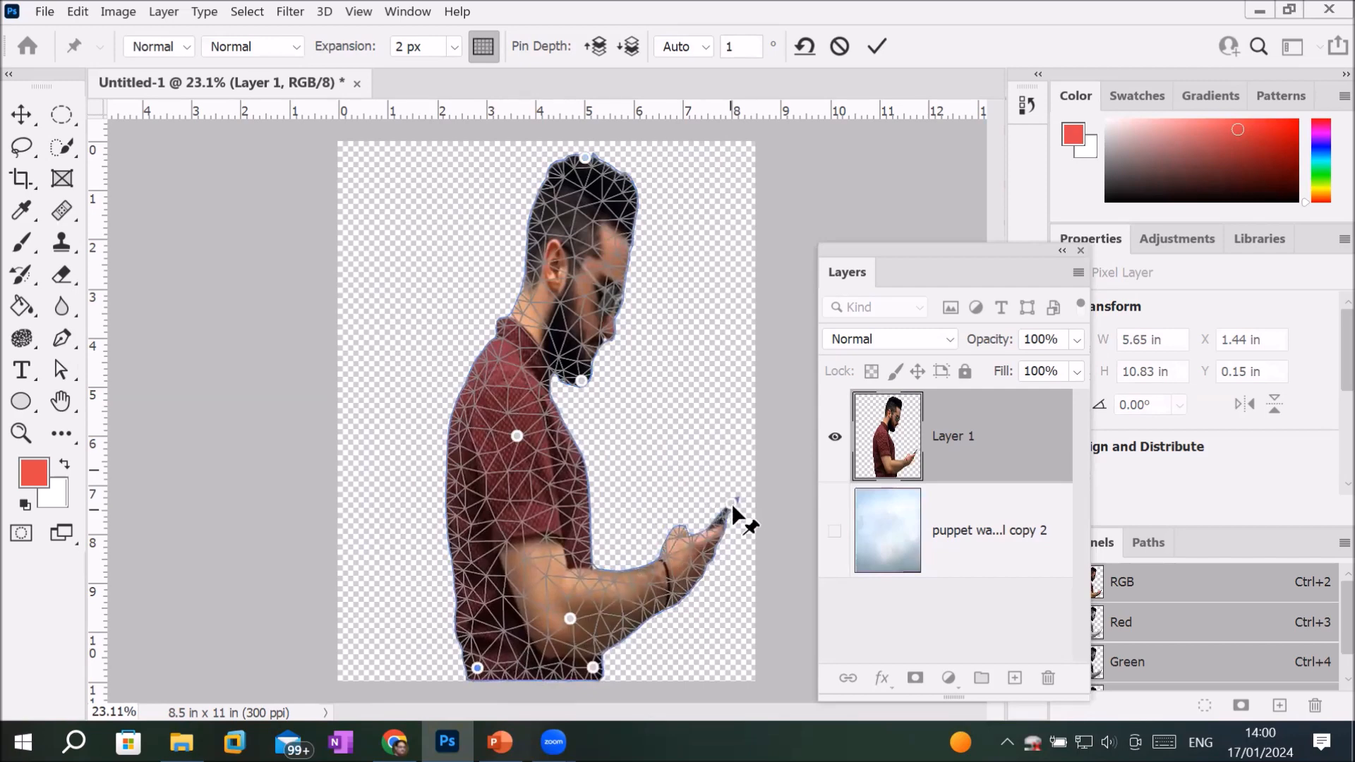
pyautogui.moveTo(730, 498); pyautogui.dragTo(731, 419)
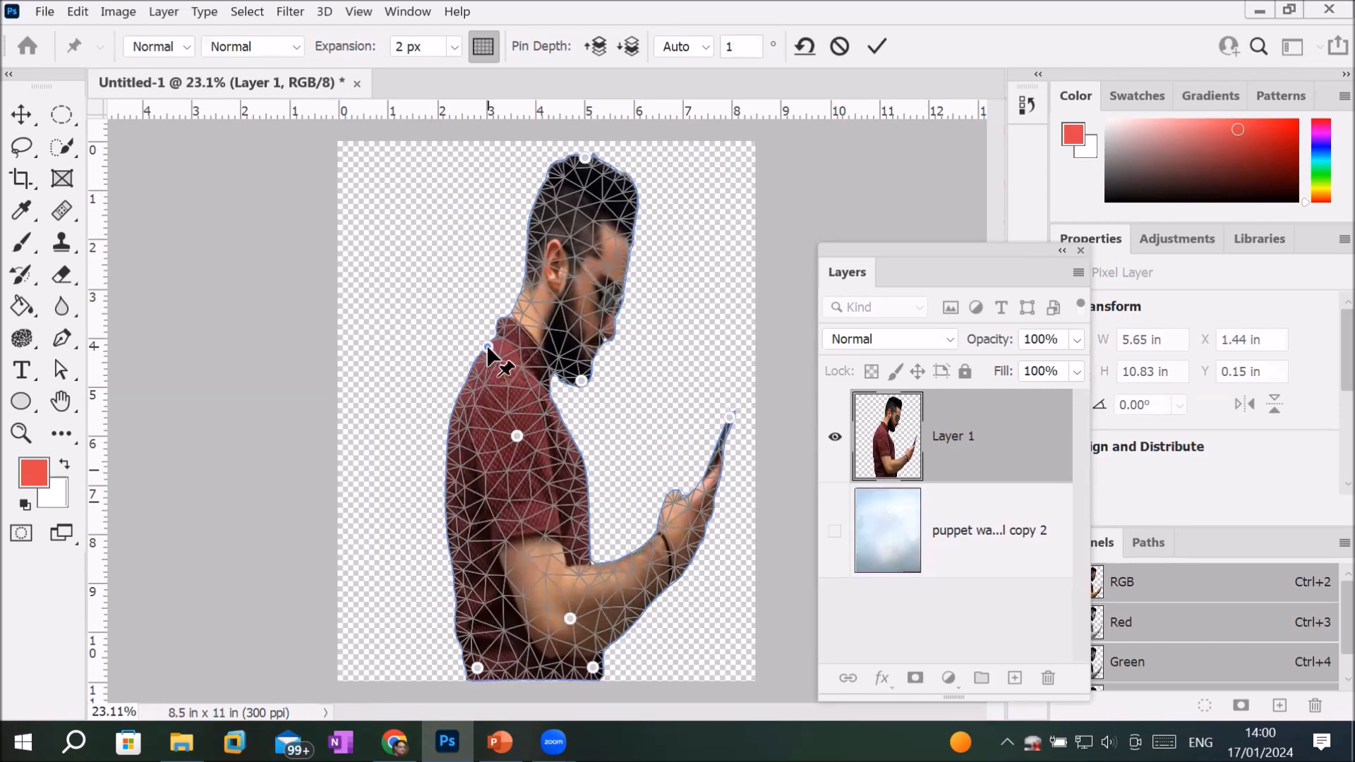
# Delete the Puppet Warp pins on the top of the man's head and on his beard tip
pyautogui.click(585, 157)
pyautogui.rightClick(586, 159)
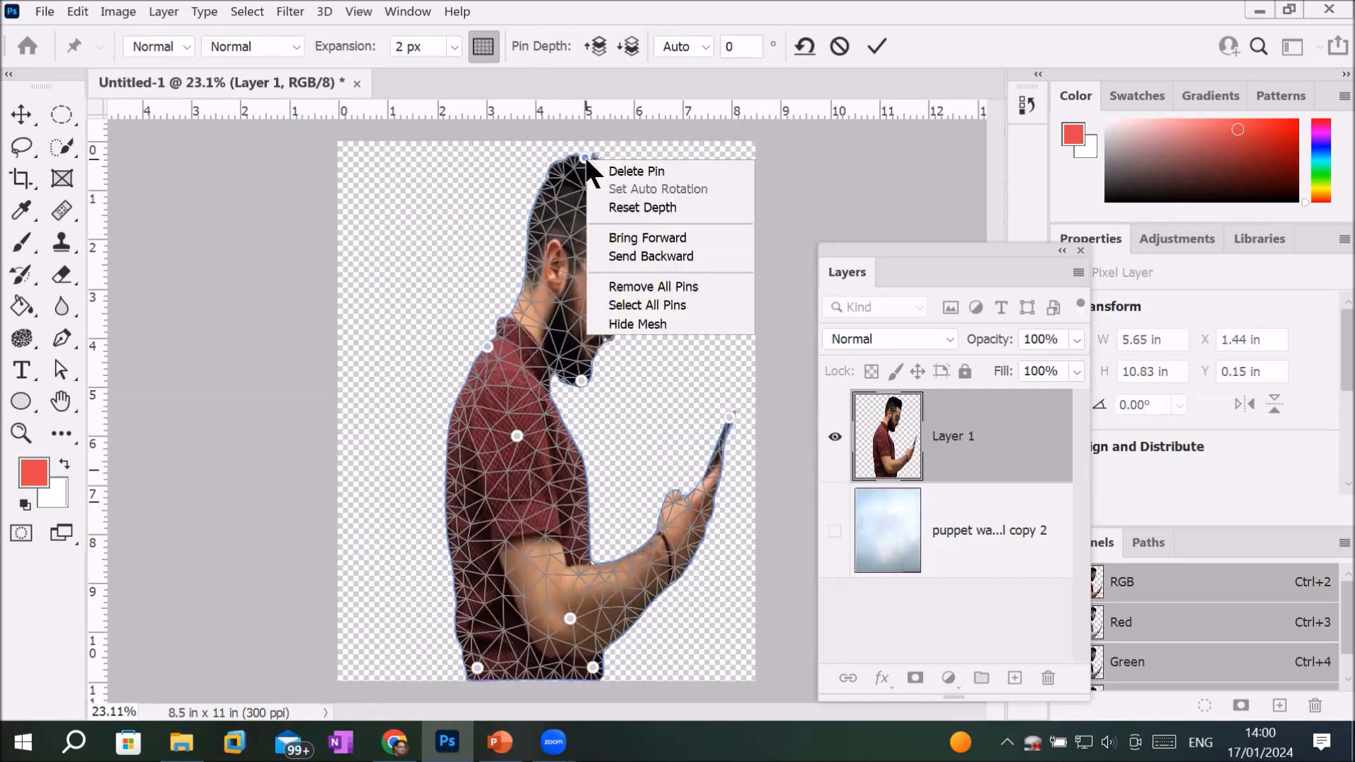
pyautogui.click(624, 167)
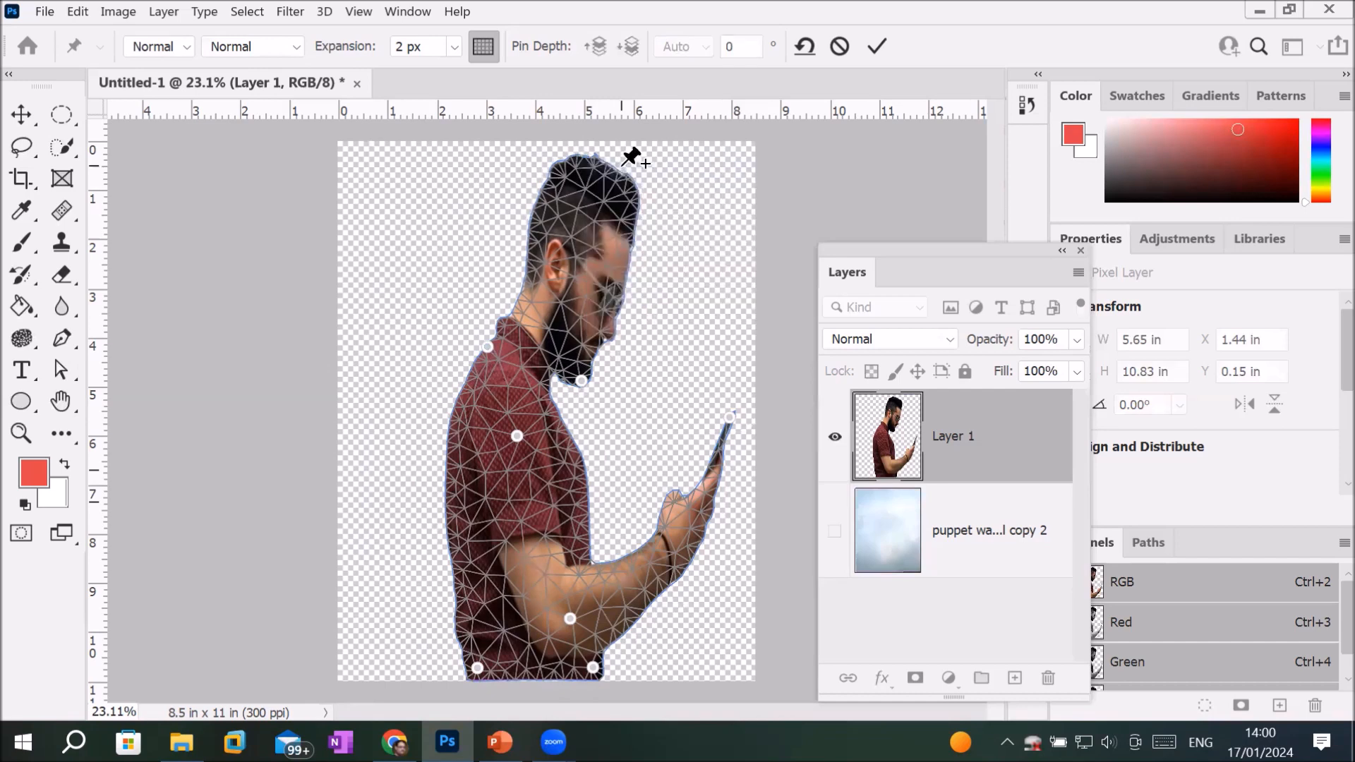
pyautogui.click(582, 382)
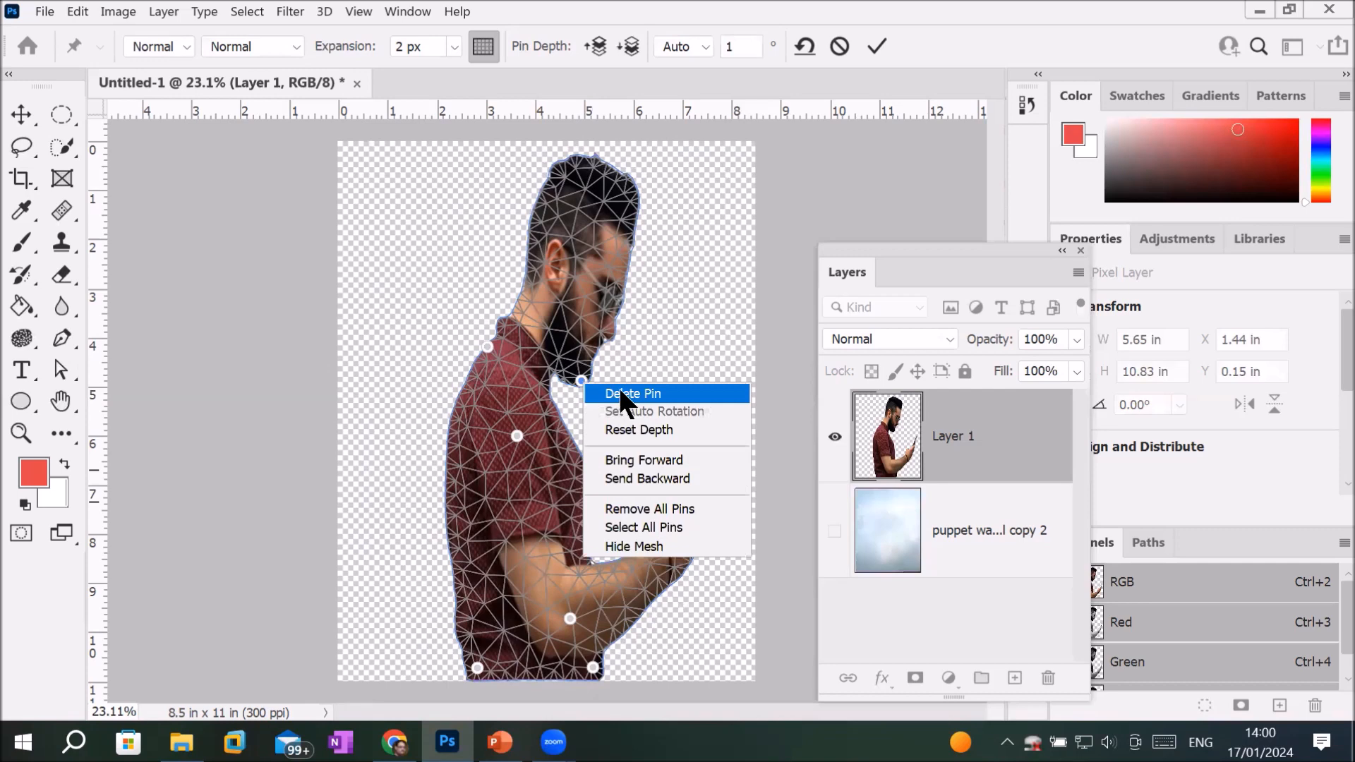
pyautogui.click(625, 394)
# Pull the upper-back pin slightly backwards and down to straighten the man's head and neck, and commit the Puppet Warp
pyautogui.click(487, 346)
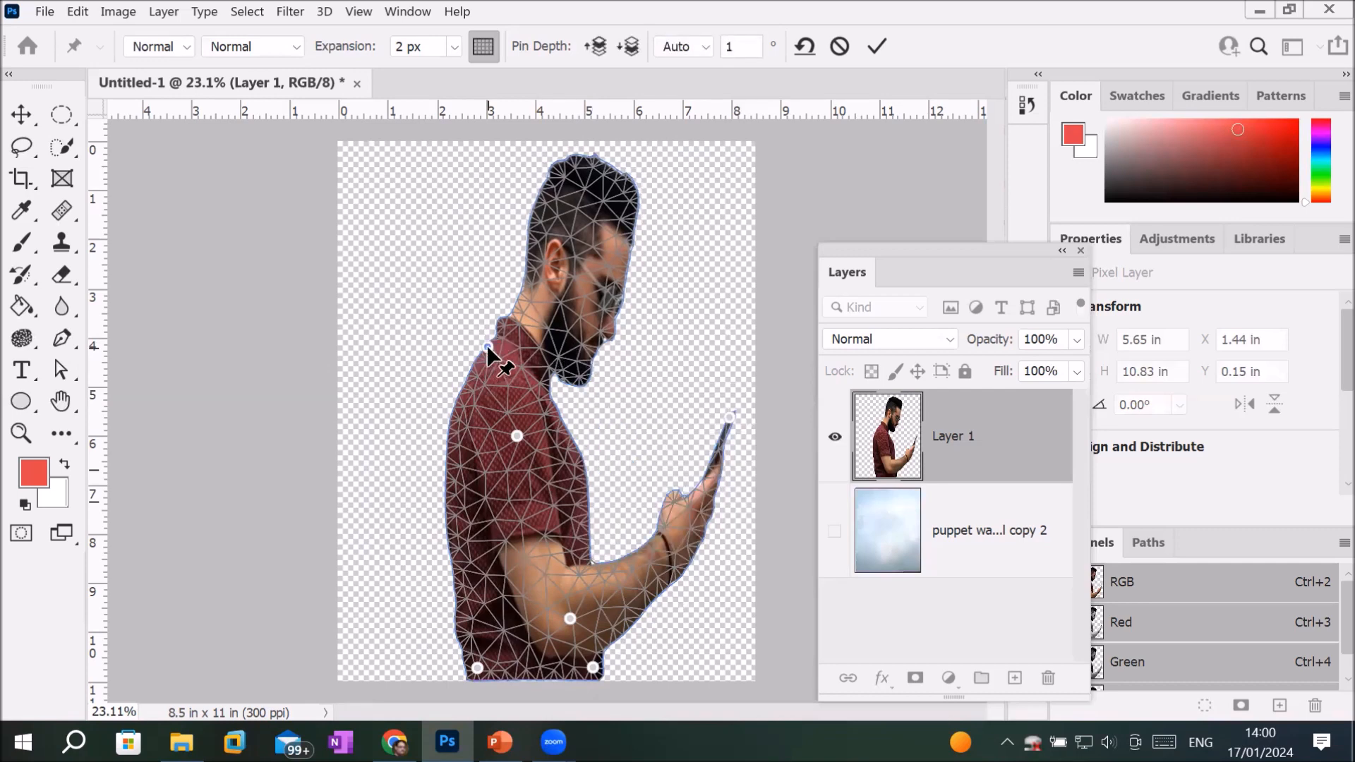
pyautogui.moveTo(488, 344); pyautogui.dragTo(407, 191)
pyautogui.moveTo(408, 344); pyautogui.dragTo(488, 346)
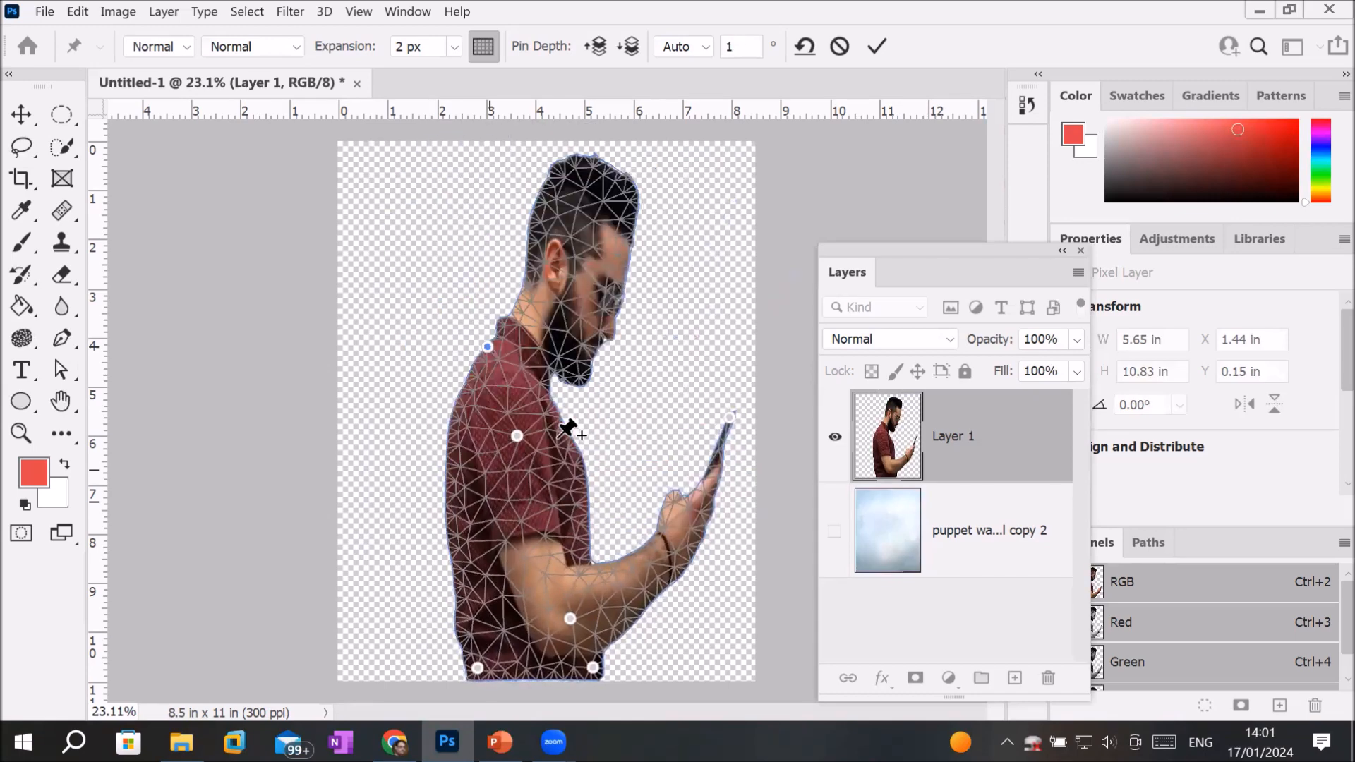
pyautogui.moveTo(489, 344); pyautogui.dragTo(460, 353)
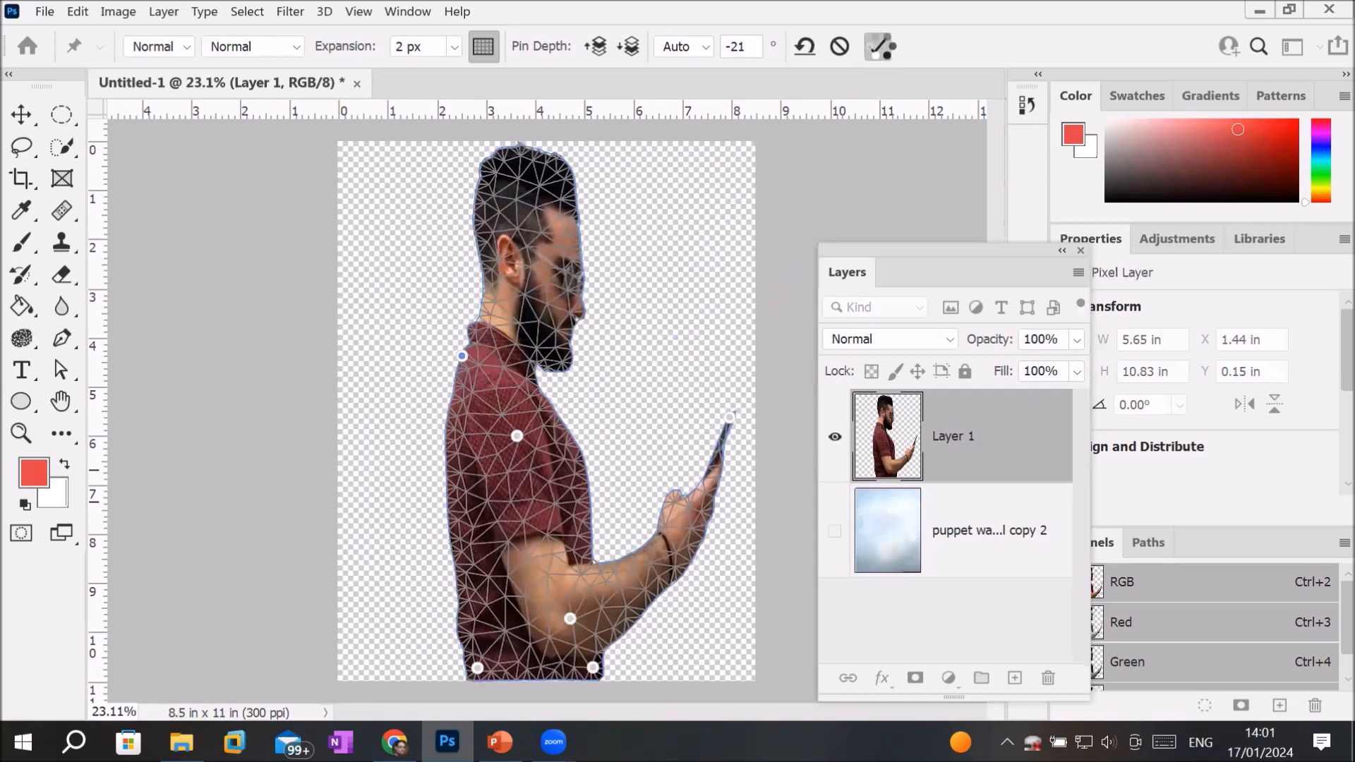
pyautogui.click(875, 45)
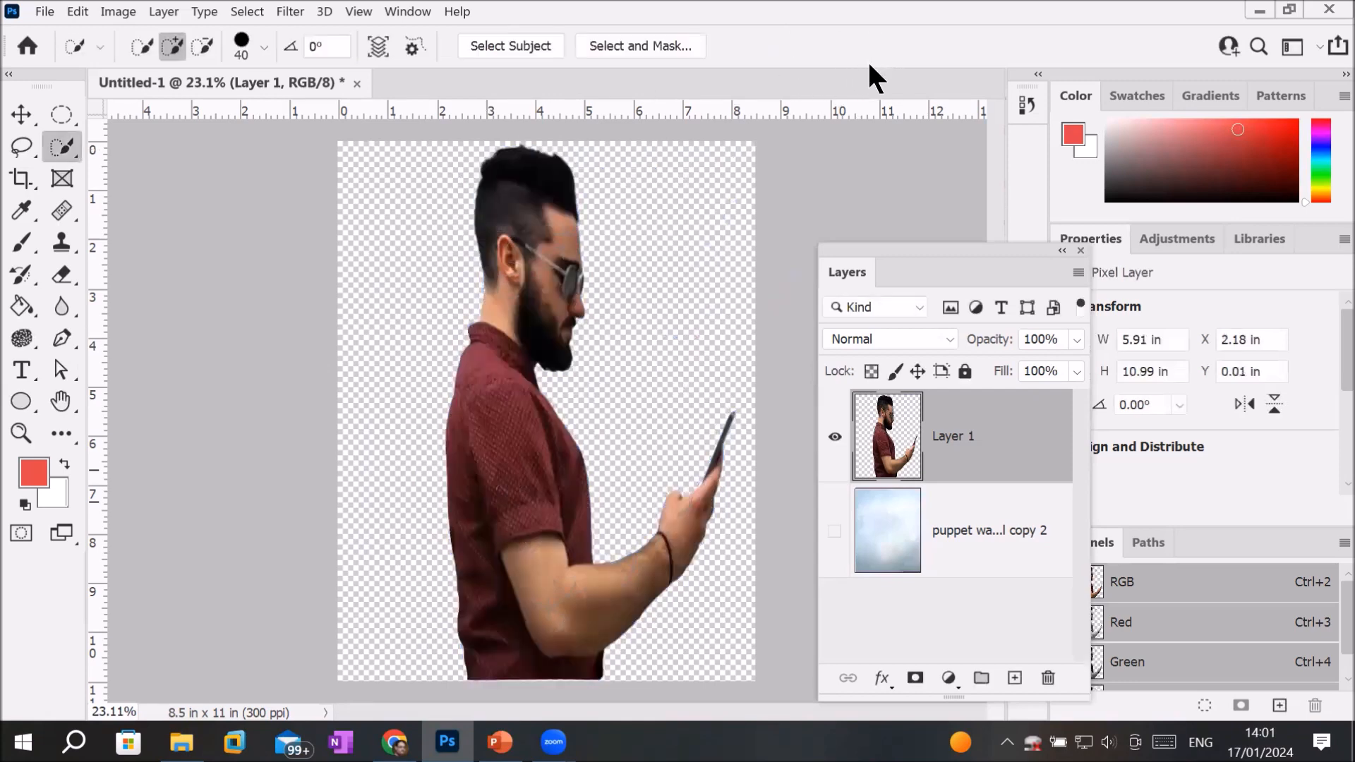
# Show the sky background layer behind the man, and close all documents without saving
pyautogui.click(833, 537)
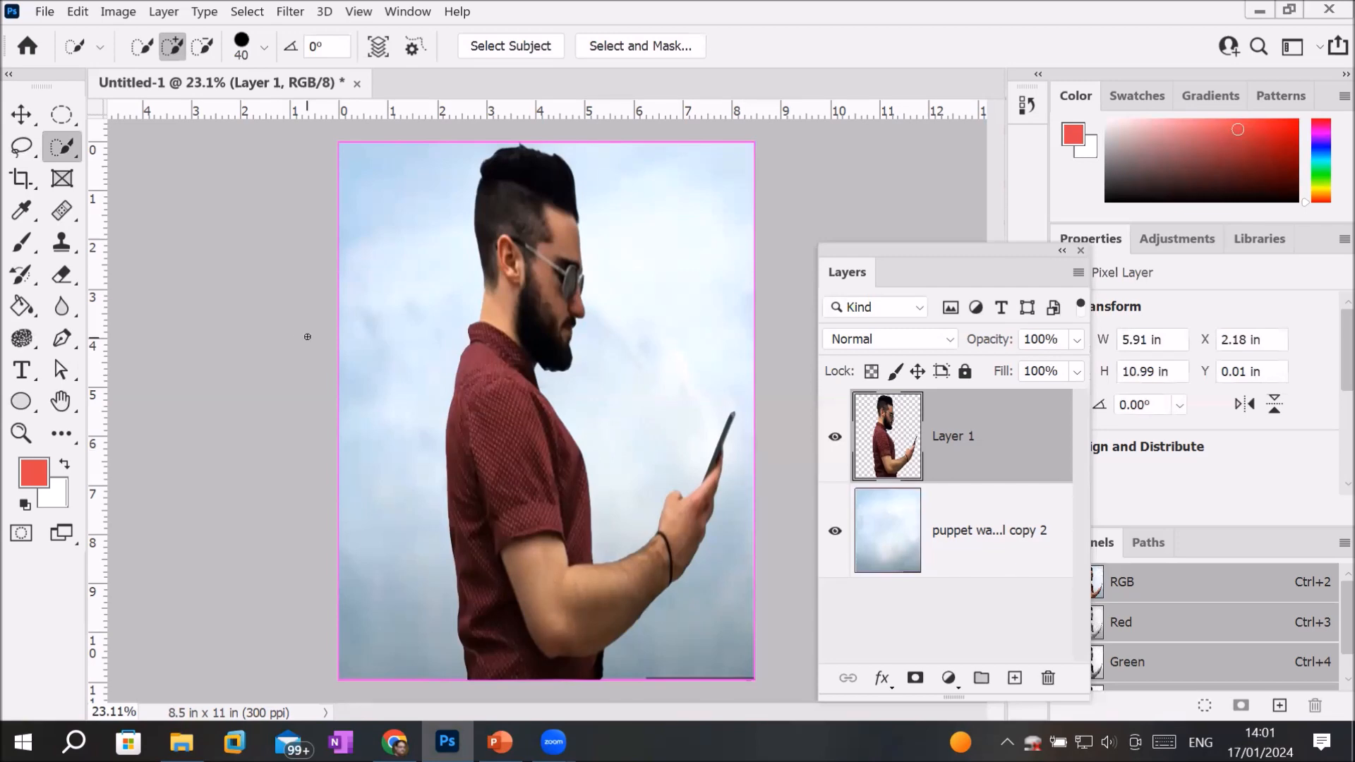
pyautogui.click(42, 18)
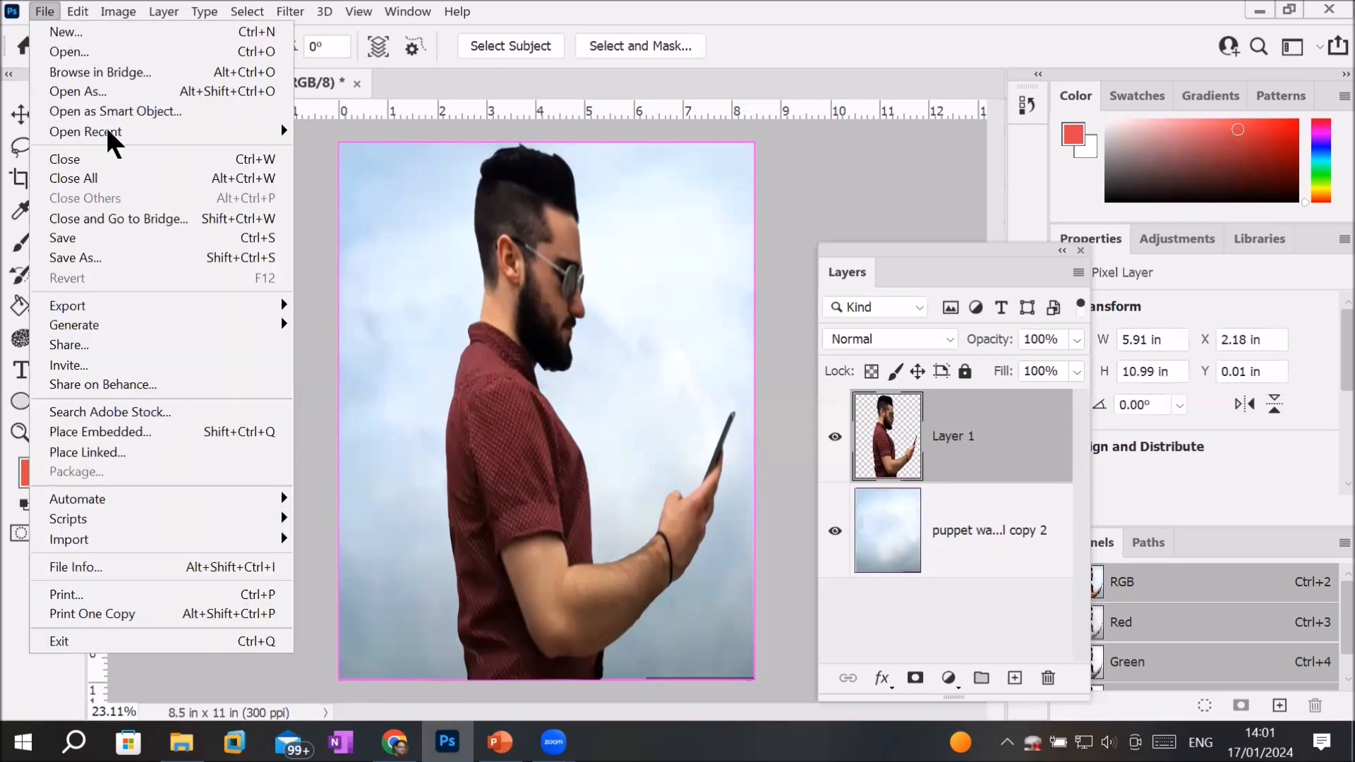
pyautogui.click(150, 177)
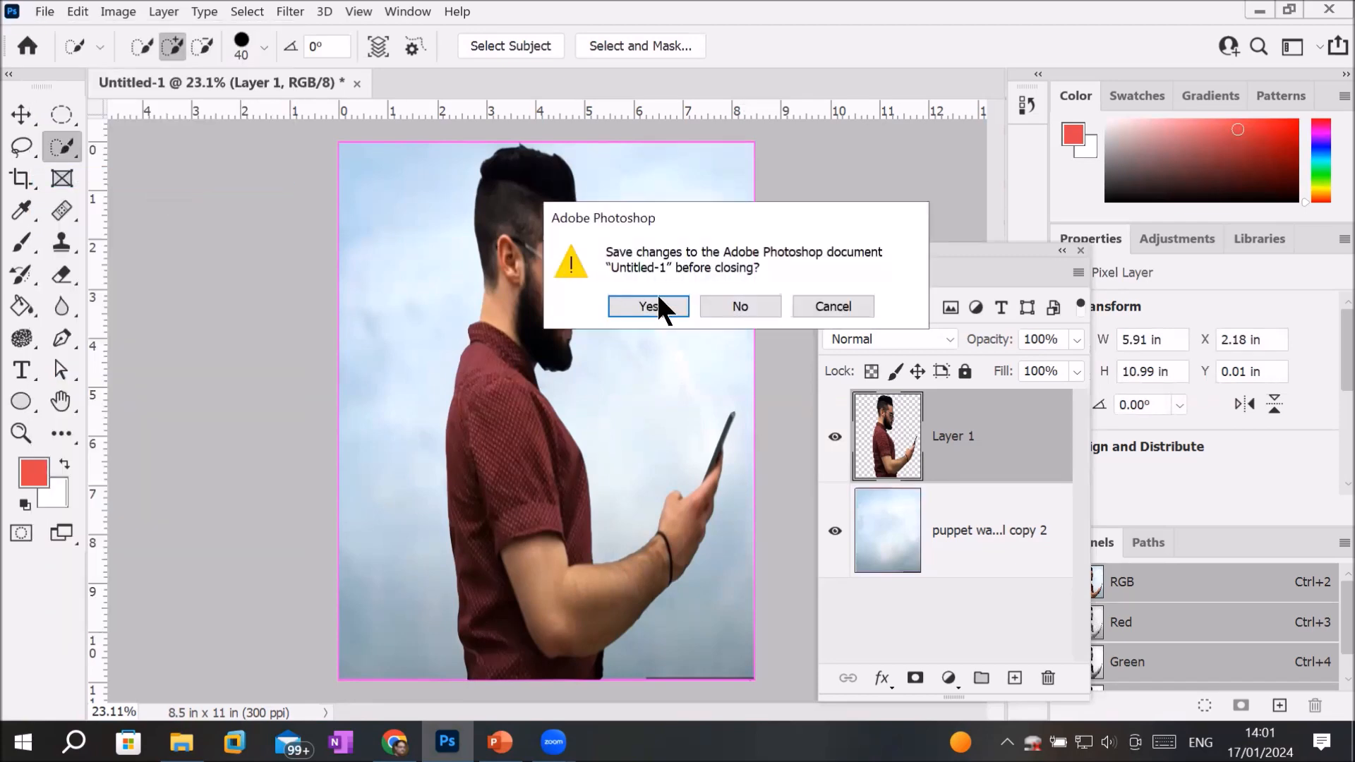
pyautogui.click(744, 307)
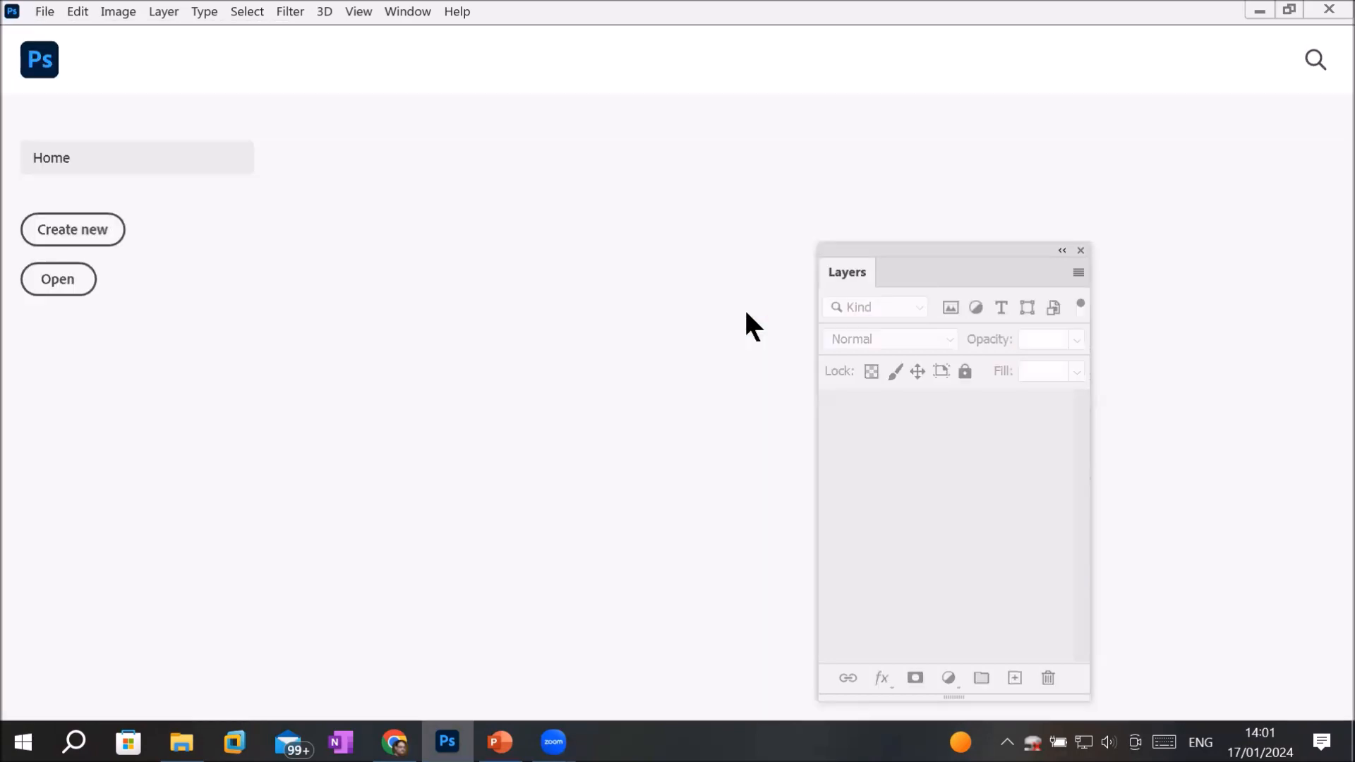
# Create a new Letter document, 8.5 x 11 in at 300 ppi
pyautogui.click(83, 239)
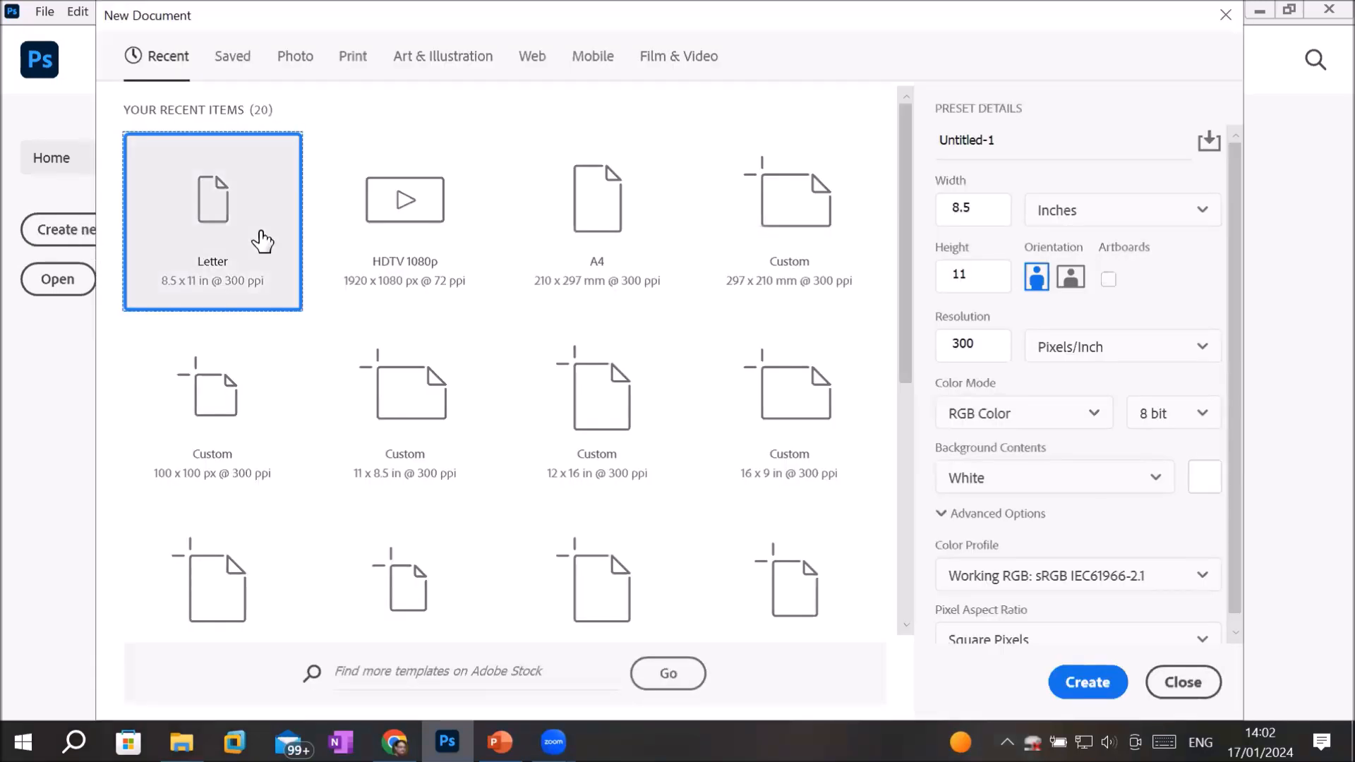
pyautogui.doubleClick(263, 240)
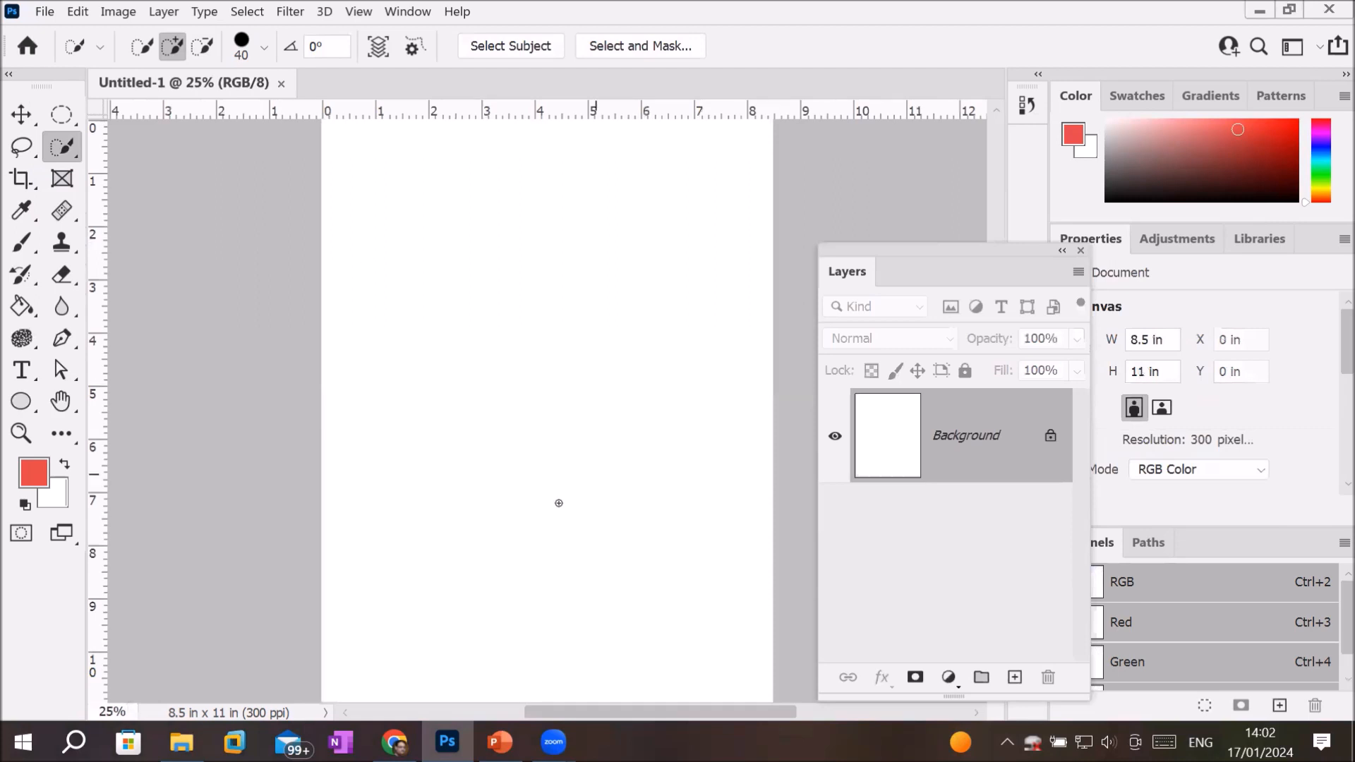
pyautogui.scroll(-2, 532, 438)
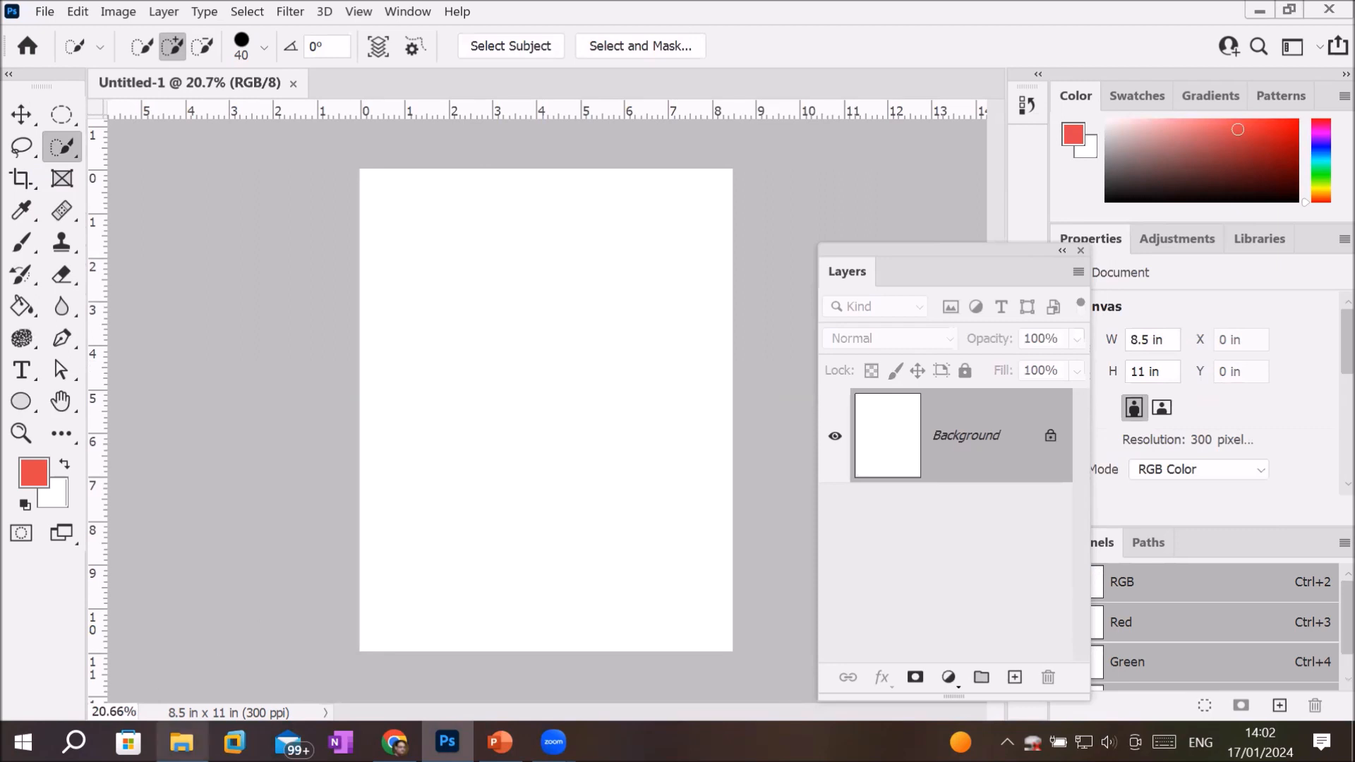
pyautogui.moveTo(181, 741)
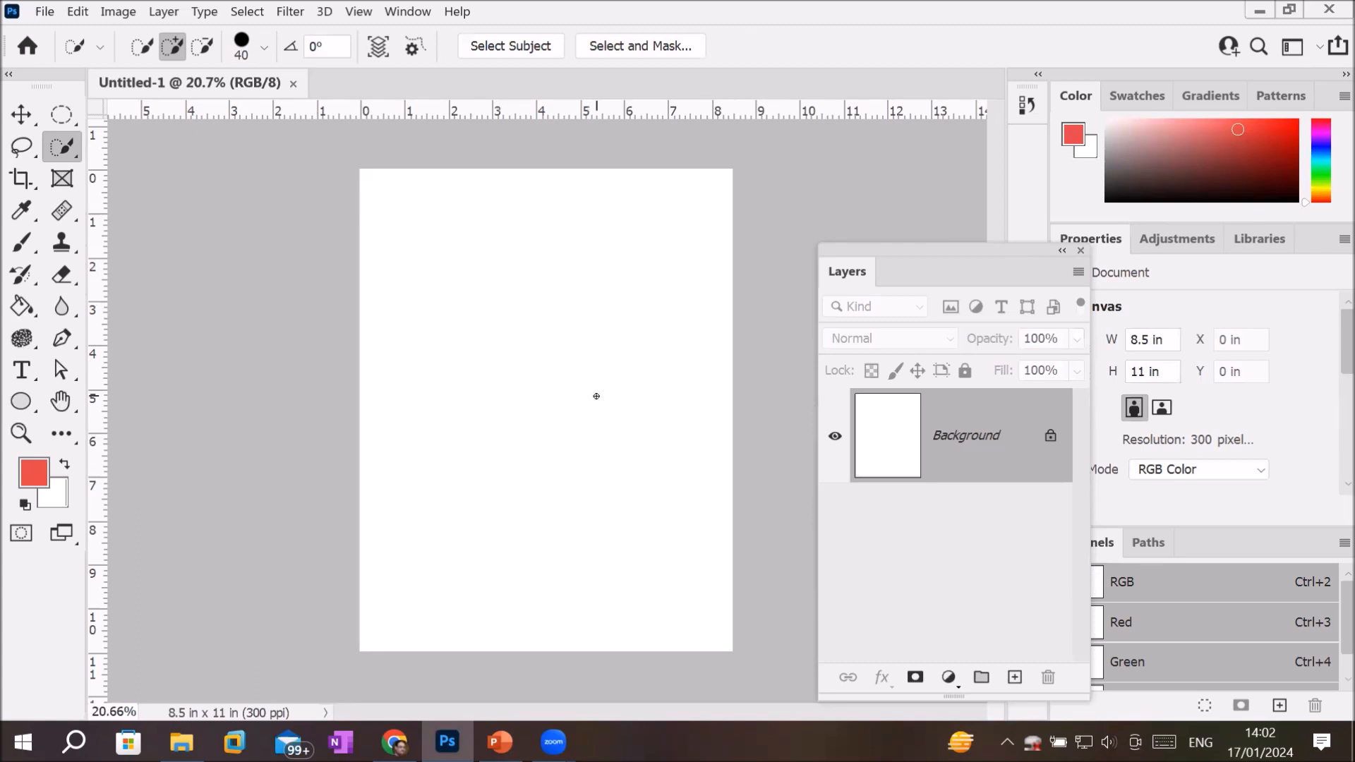
# Load Landscapes- (2).jpg through Landscapes- (8).jpg from the GreenLandscapes folder into a single document with Load Files into Stack
pyautogui.click(44, 10)
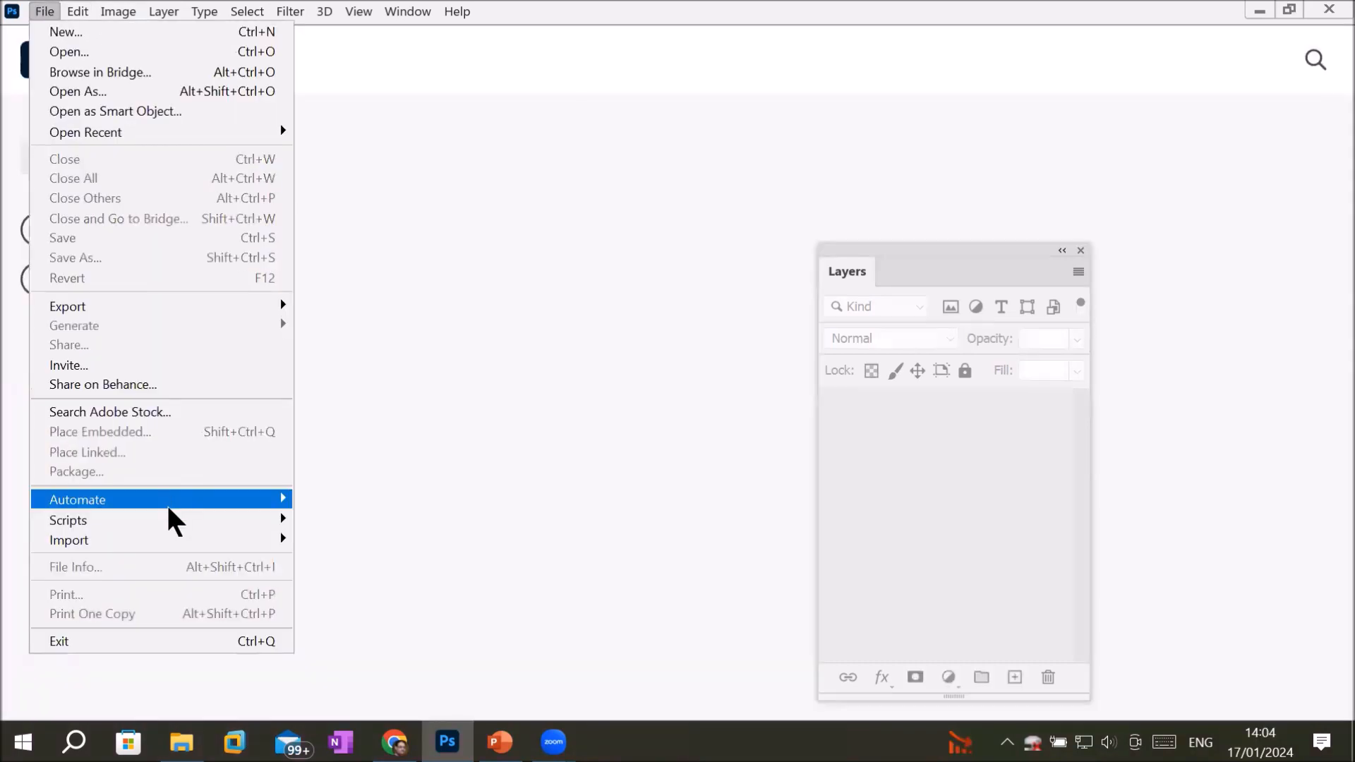
pyautogui.moveTo(172, 523)
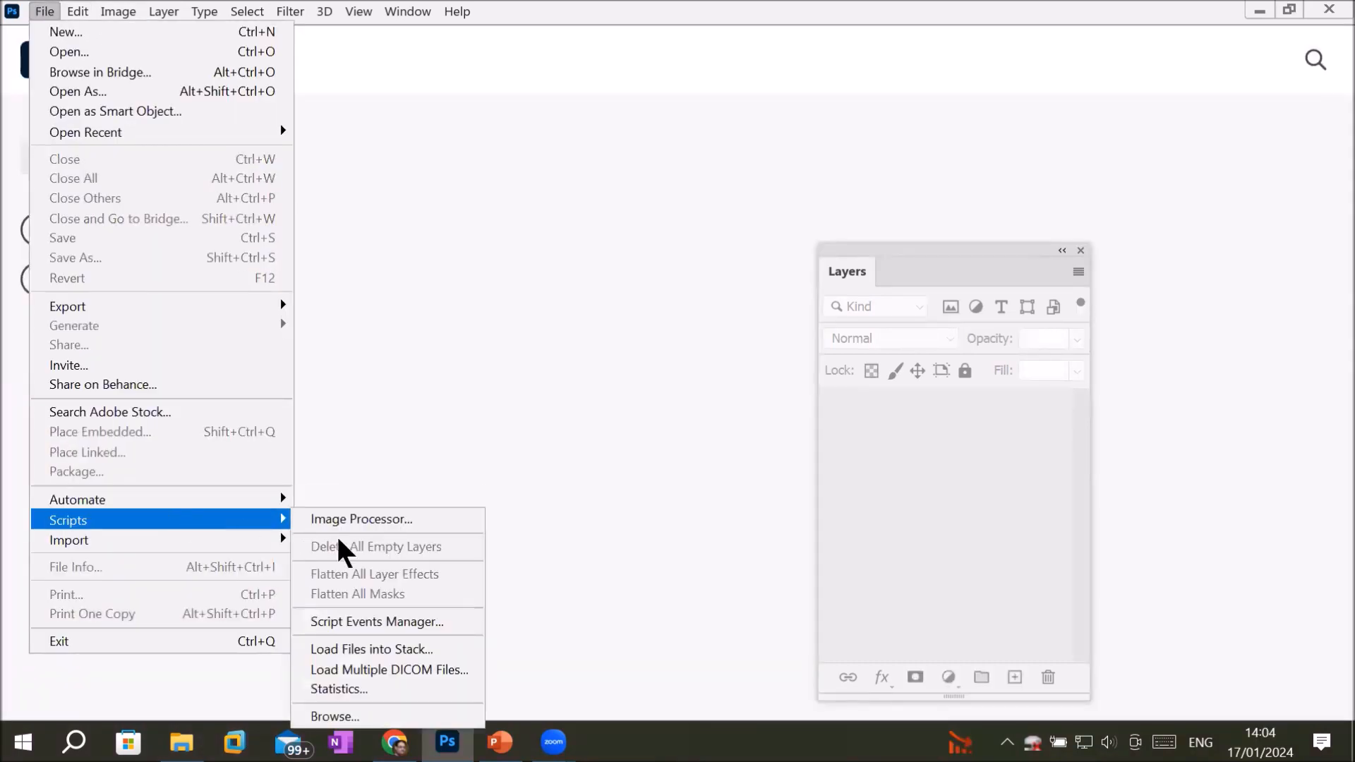
pyautogui.click(384, 650)
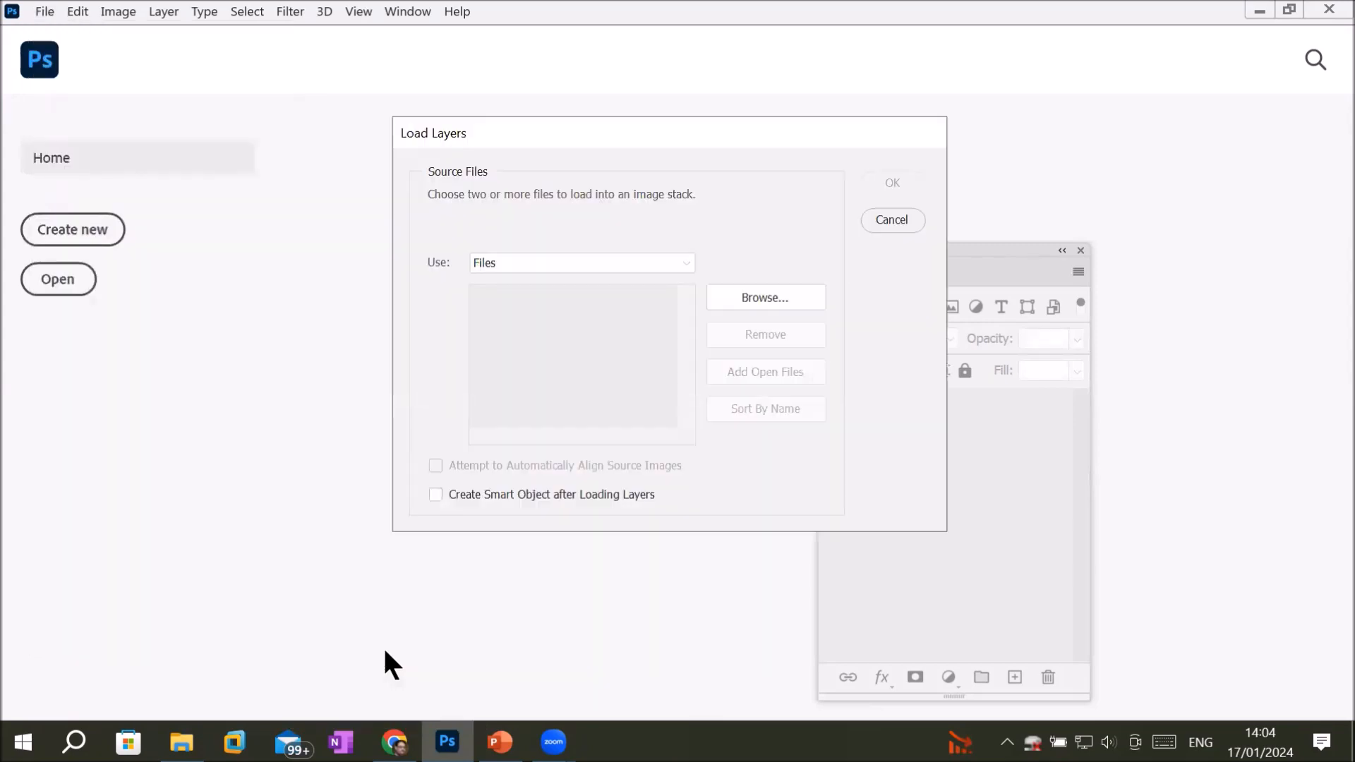
pyautogui.click(764, 298)
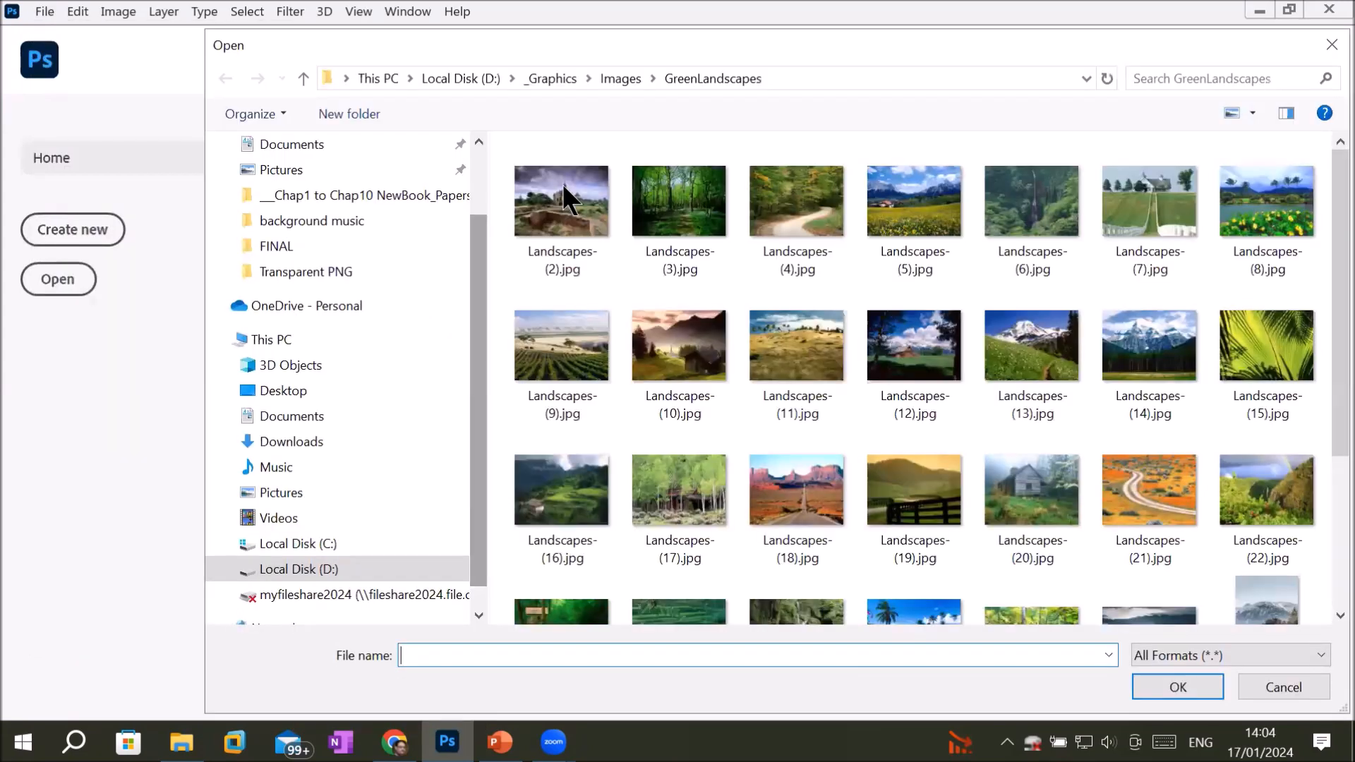
pyautogui.keyDown('shift'); pyautogui.click(1242, 226); pyautogui.keyUp('shift')
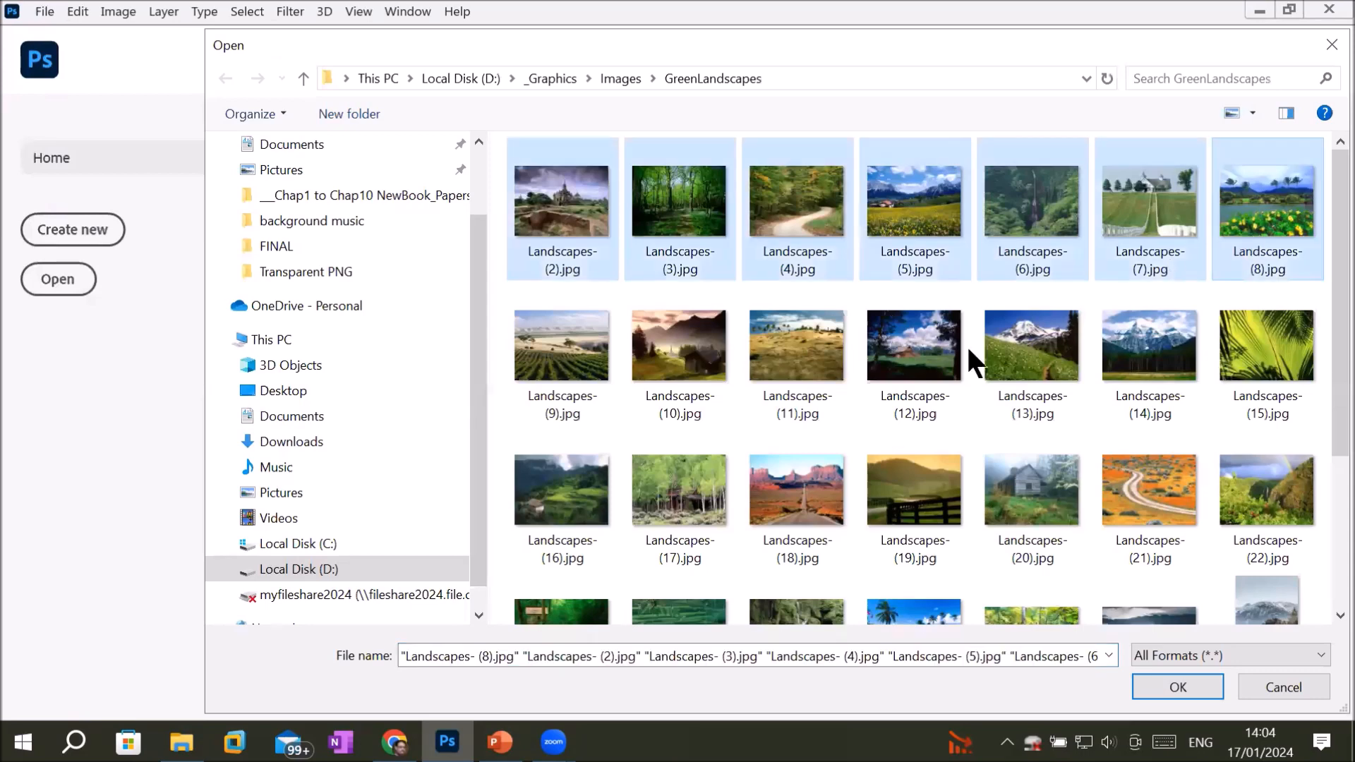
pyautogui.click(1166, 679)
pyautogui.click(435, 466)
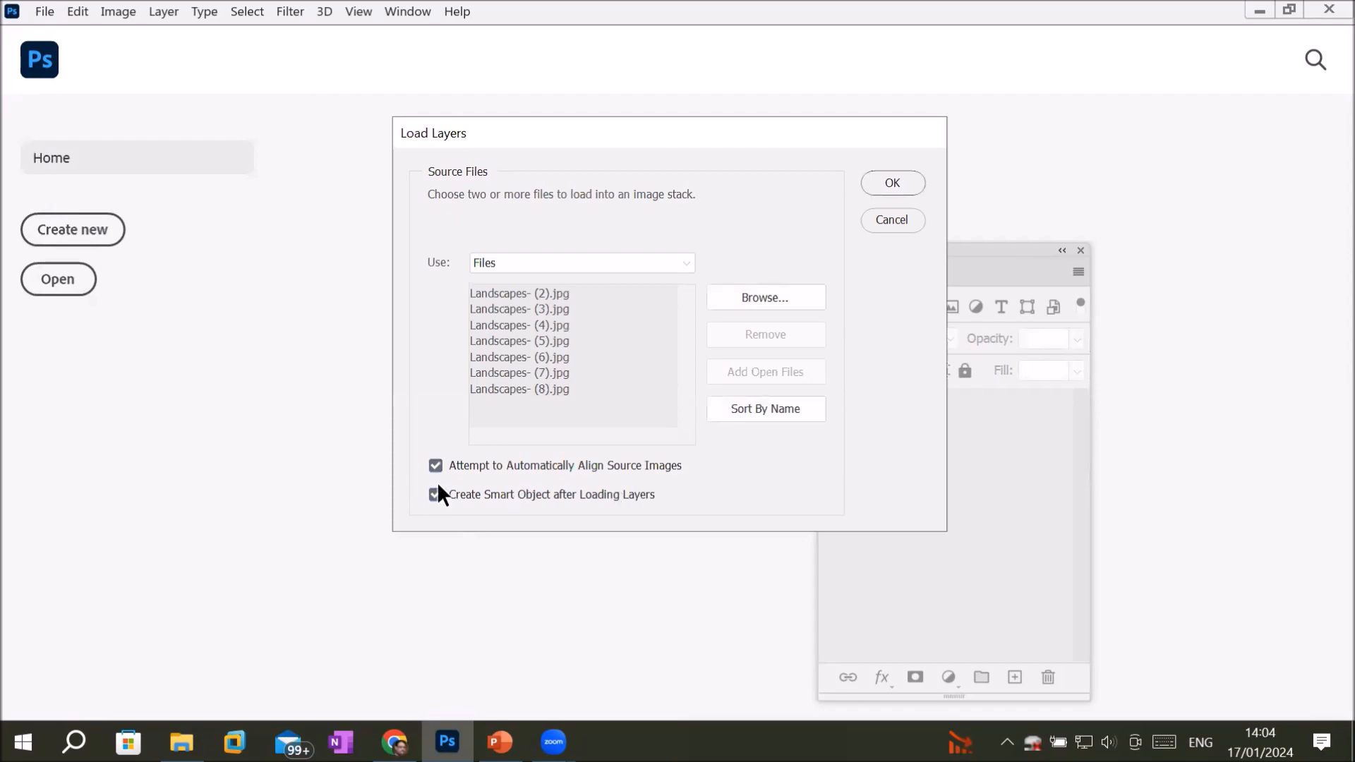
pyautogui.click(910, 185)
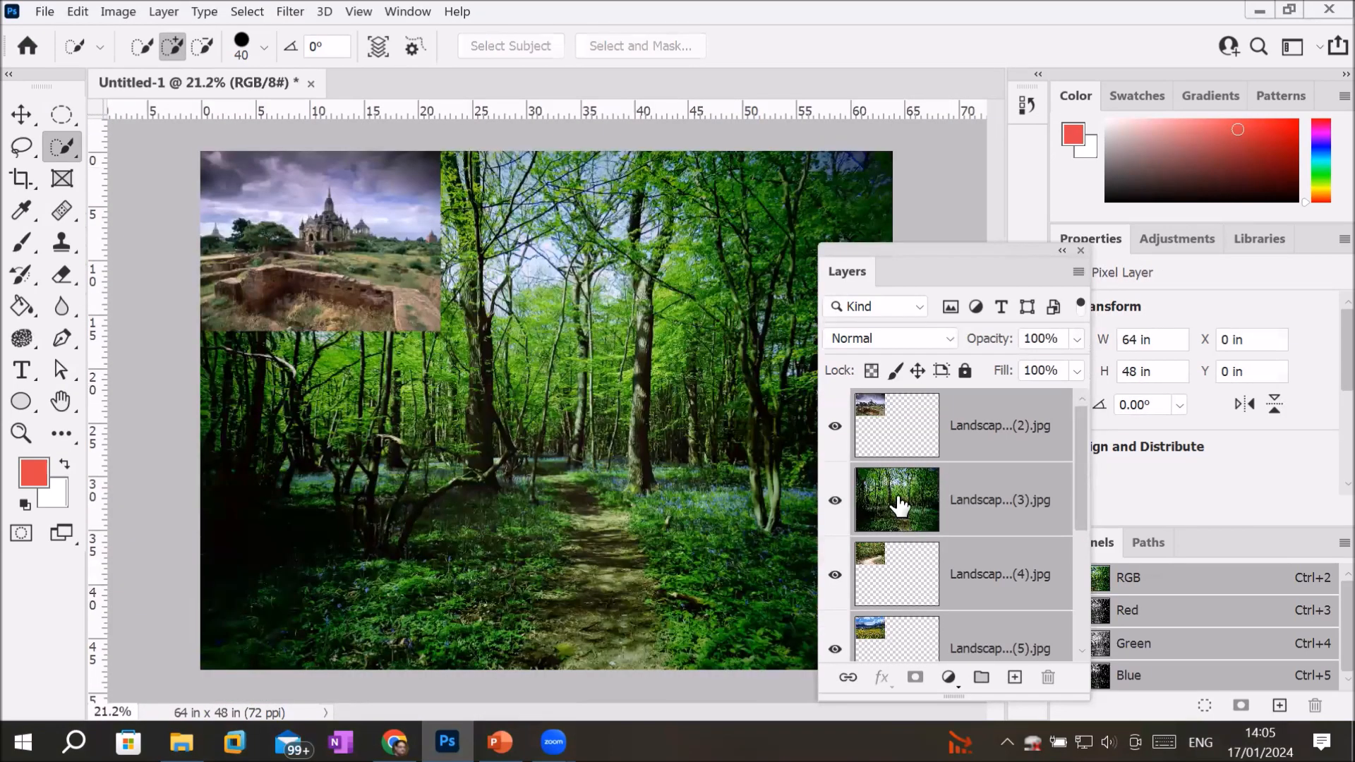
# Scale the Landscapes- (2).jpg layer to 288% so it fills the canvas, and hide it together with Landscapes- (3).jpg
pyautogui.click(878, 414)
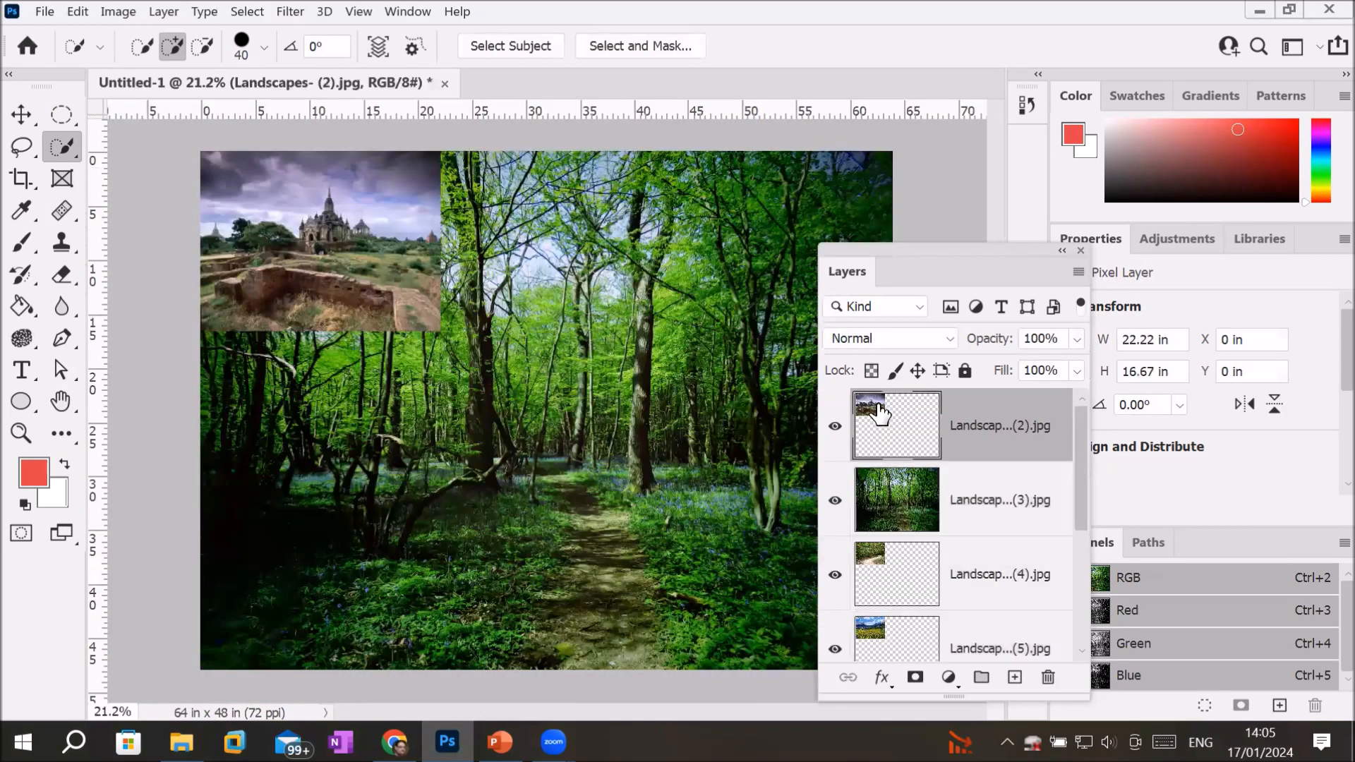
pyautogui.hotkey('ctrl', 't')
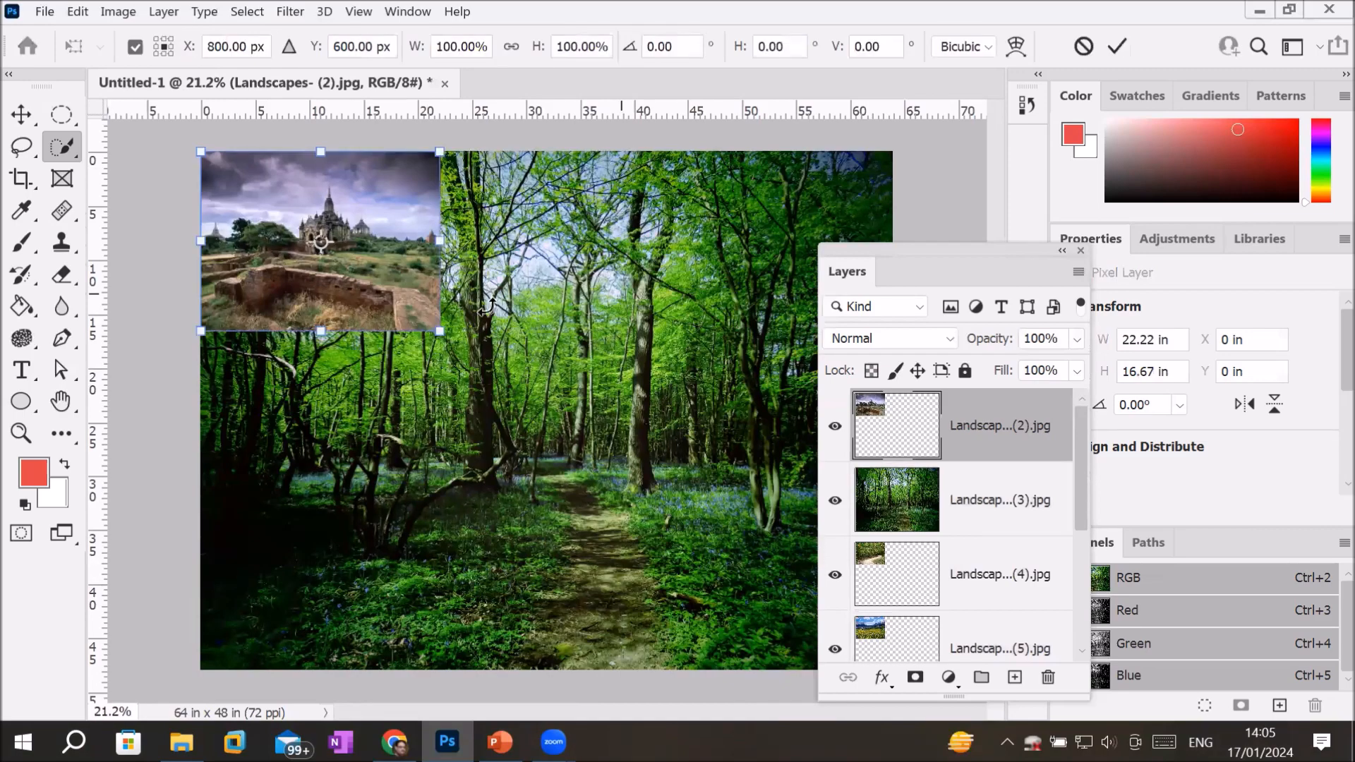
pyautogui.scroll(-2, 439, 336)
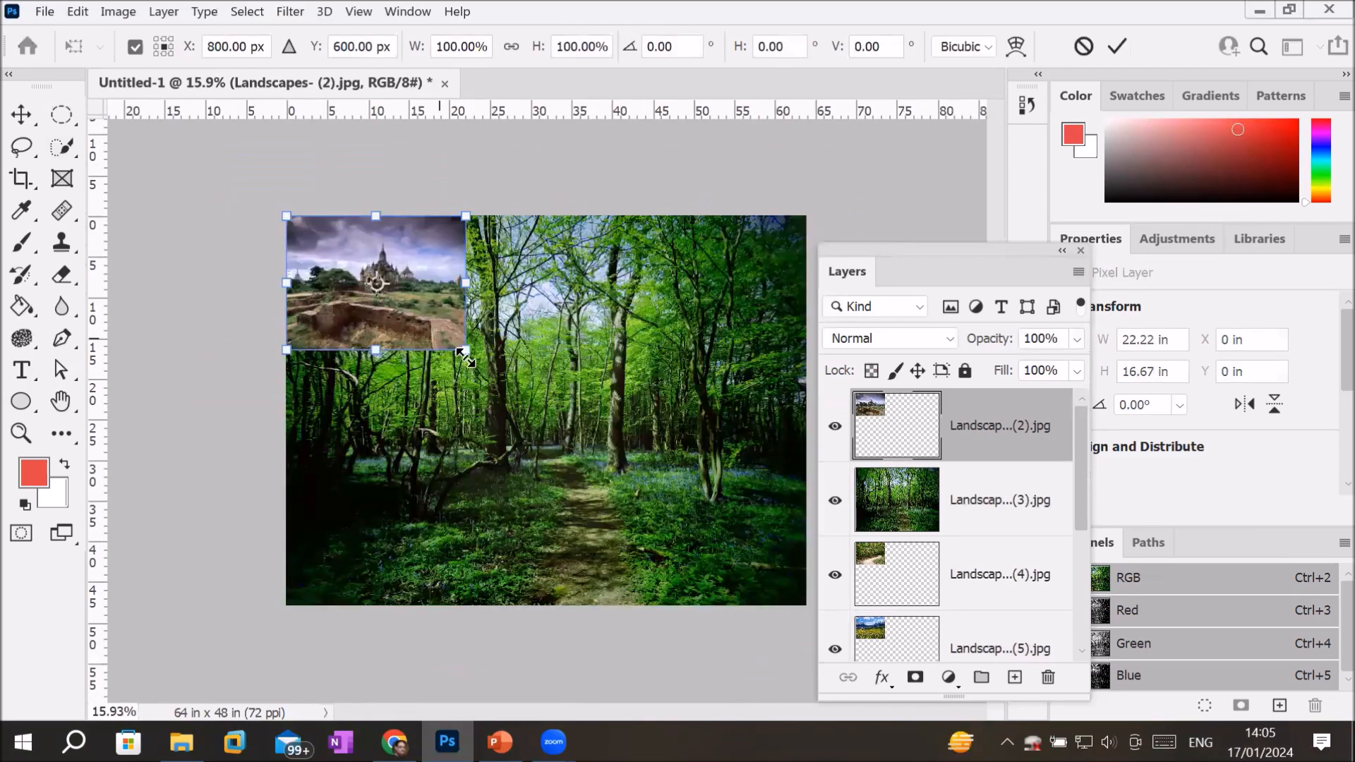
pyautogui.moveTo(741, 563); pyautogui.dragTo(808, 610)
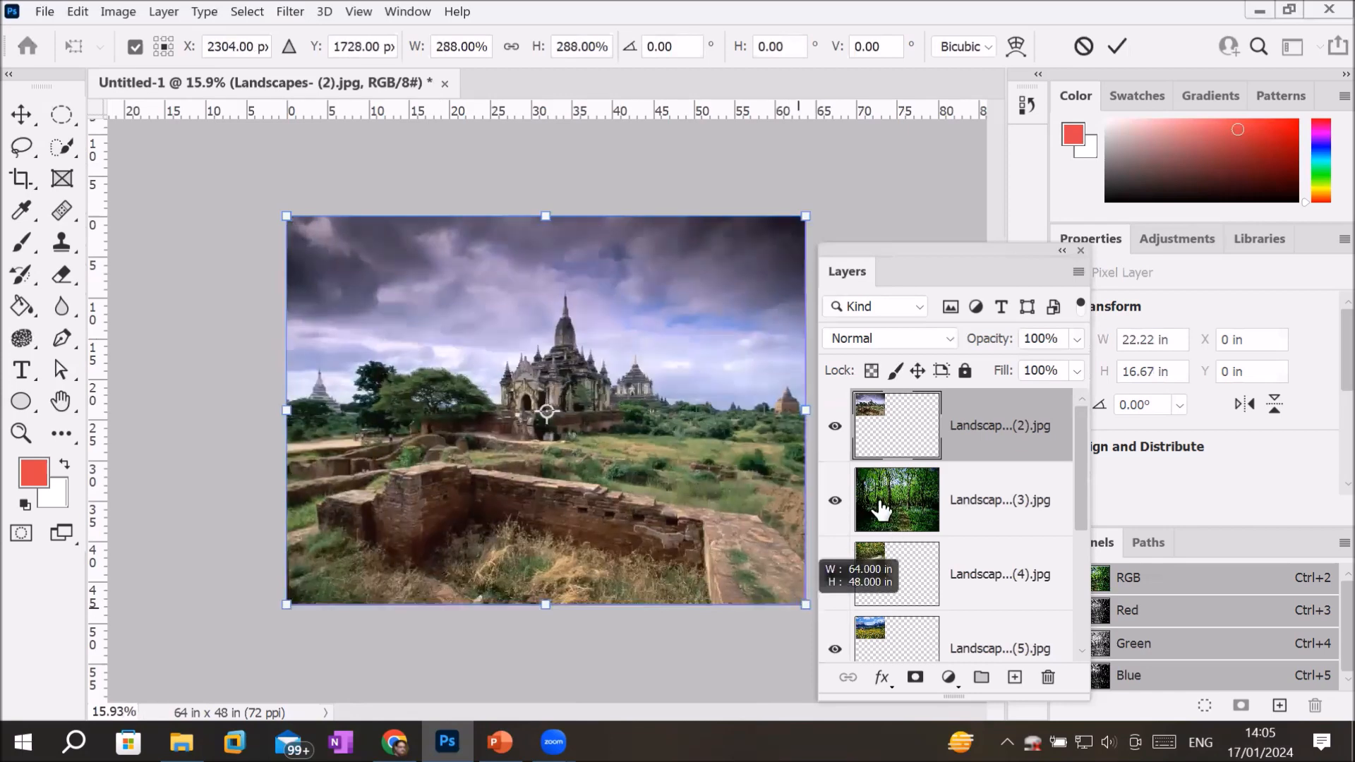
pyautogui.press('Return')
pyautogui.click(837, 469)
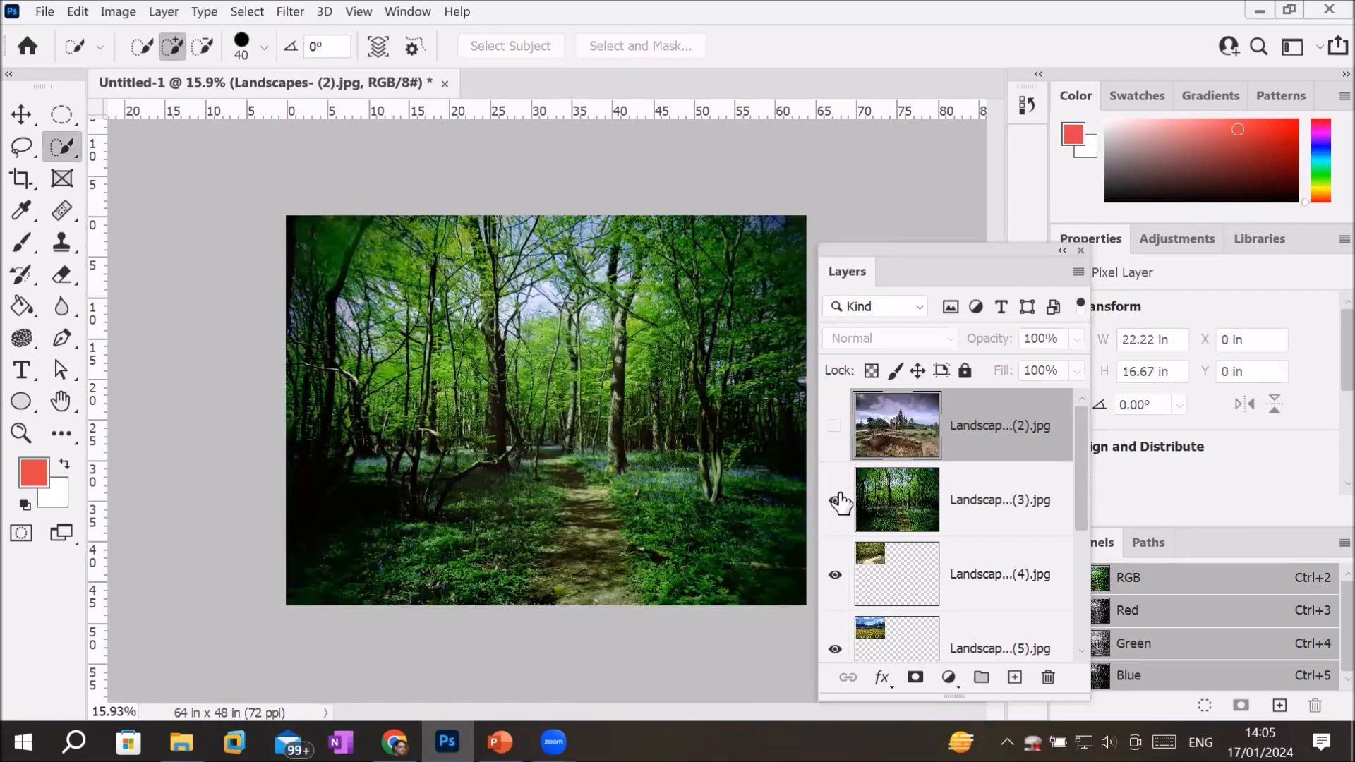
pyautogui.click(835, 500)
# Scale the Landscapes- (4).jpg layer to 288% so it fills the 64 x 48 in canvas, and hide it
pyautogui.click(878, 564)
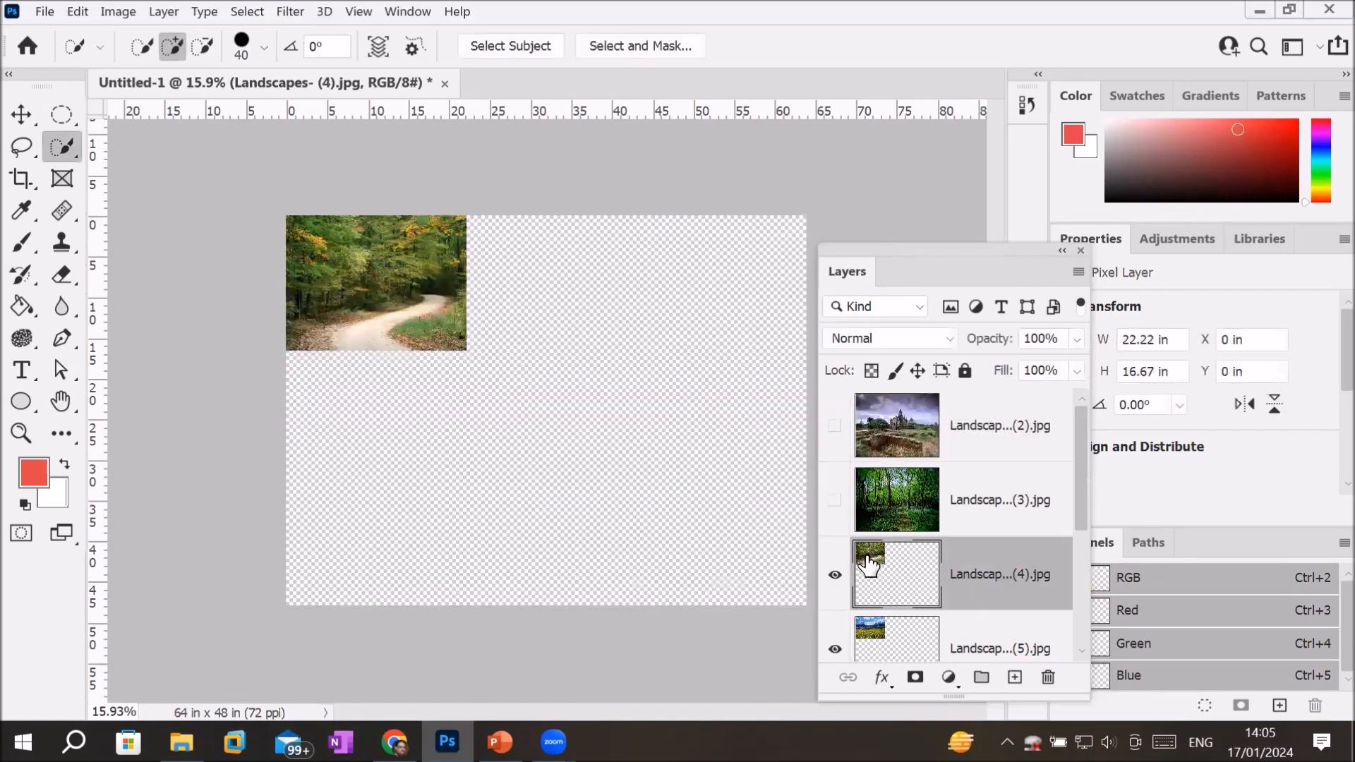
pyautogui.hotkey('ctrl', 't')
pyautogui.moveTo(466, 349); pyautogui.dragTo(839, 578)
pyautogui.click(837, 576)
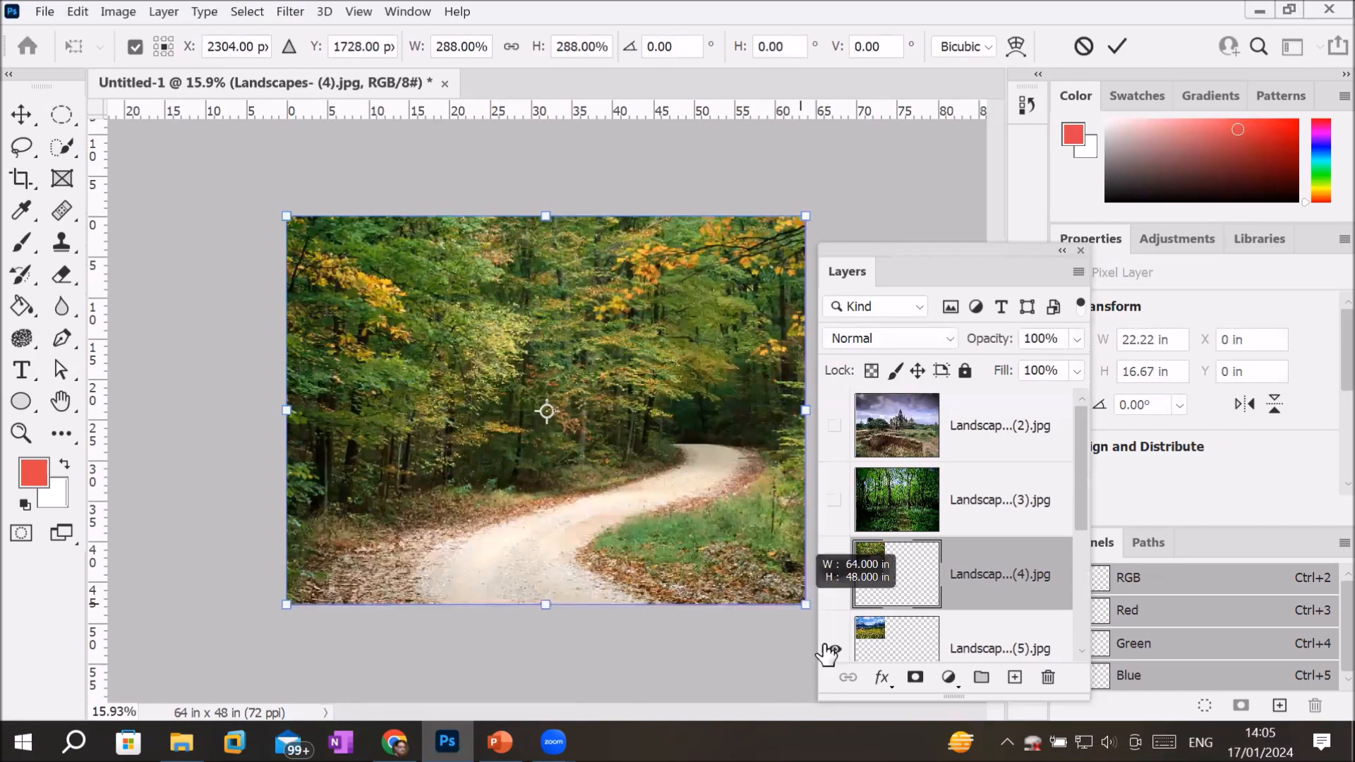
pyautogui.click(832, 648)
pyautogui.click(843, 650)
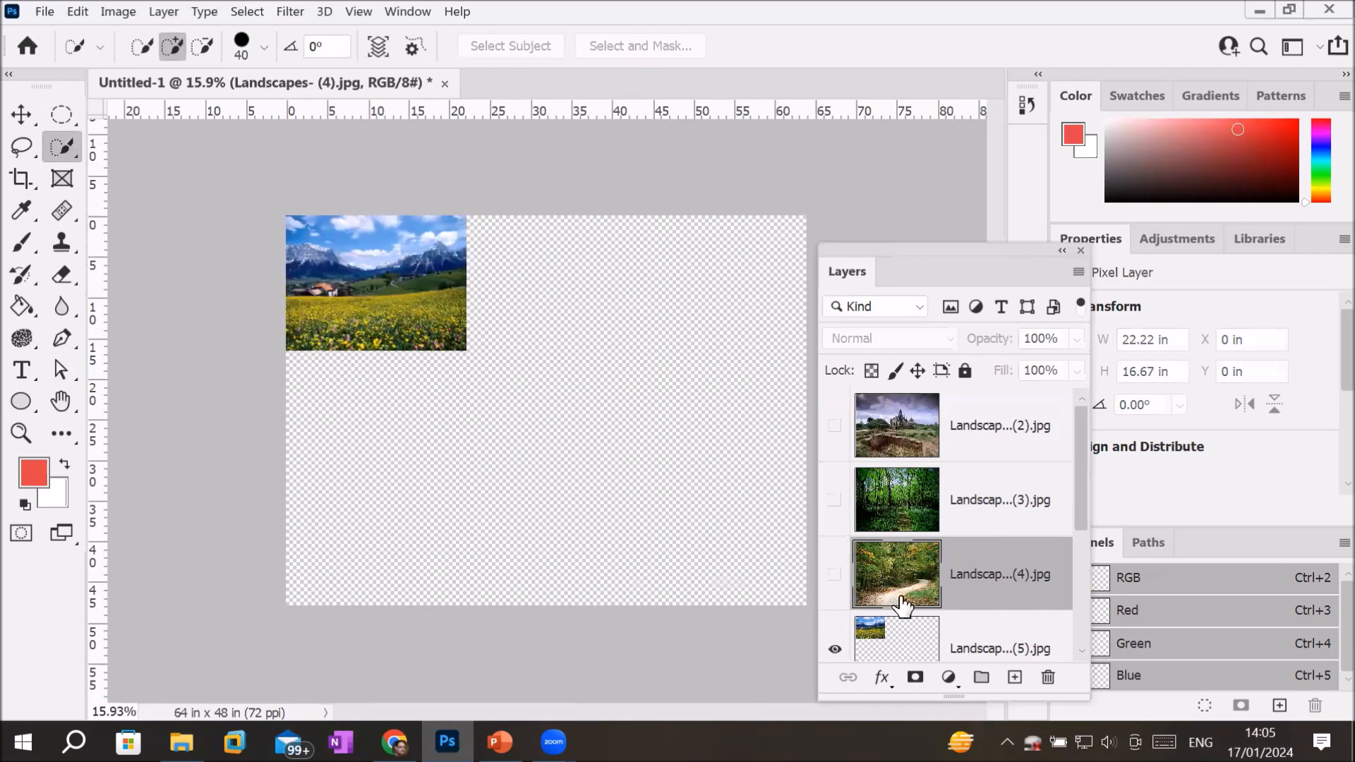
# Stretch the Landscapes- (5).jpg layer from its lower-right corner until it fills the whole canvas
pyautogui.hotkey('alt', '[')
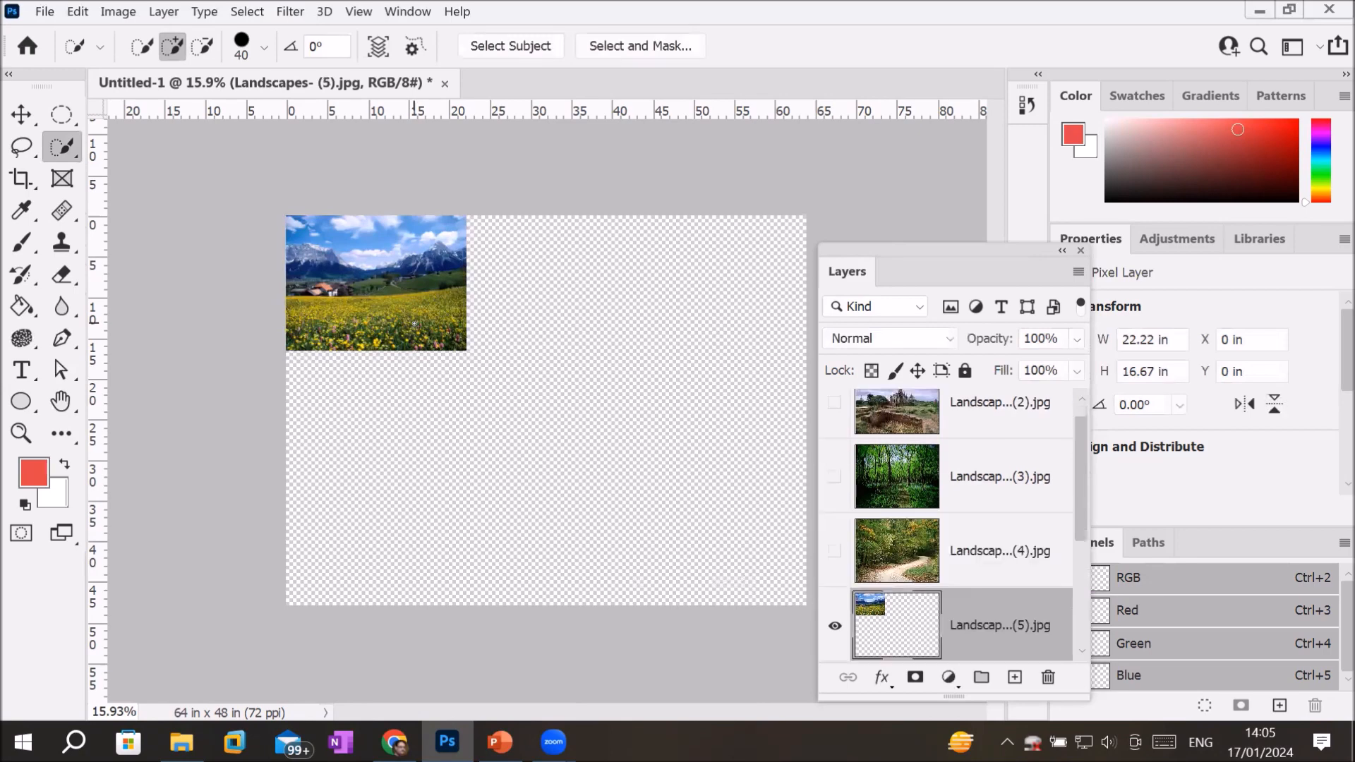
pyautogui.hotkey('ctrl', 't')
pyautogui.moveTo(465, 350); pyautogui.dragTo(805, 604)
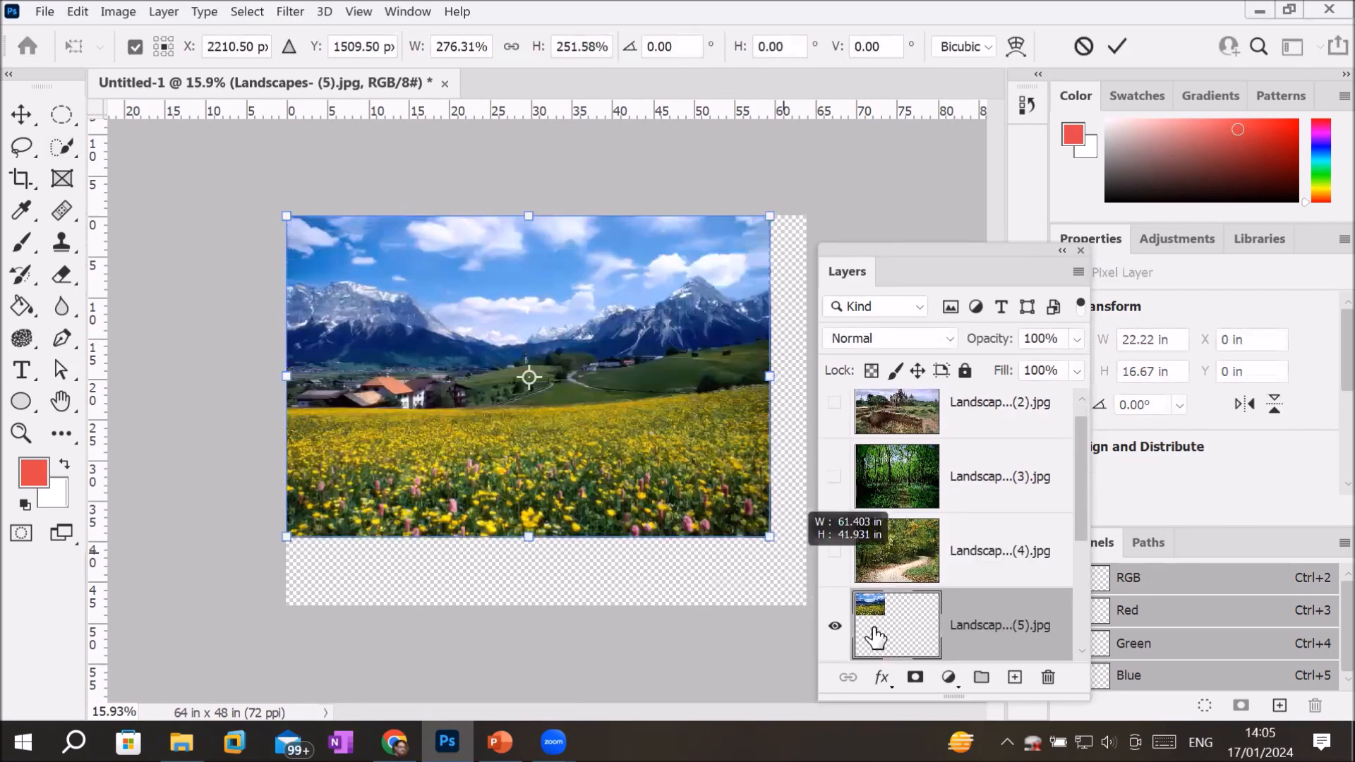
# Scale the Landscapes- (6).jpg layer to 288% so it fills the canvas, and hide it together with Landscapes- (5).jpg
pyautogui.moveTo(1076, 518); pyautogui.dragTo(1061, 606)
pyautogui.click(894, 510)
pyautogui.press('w')
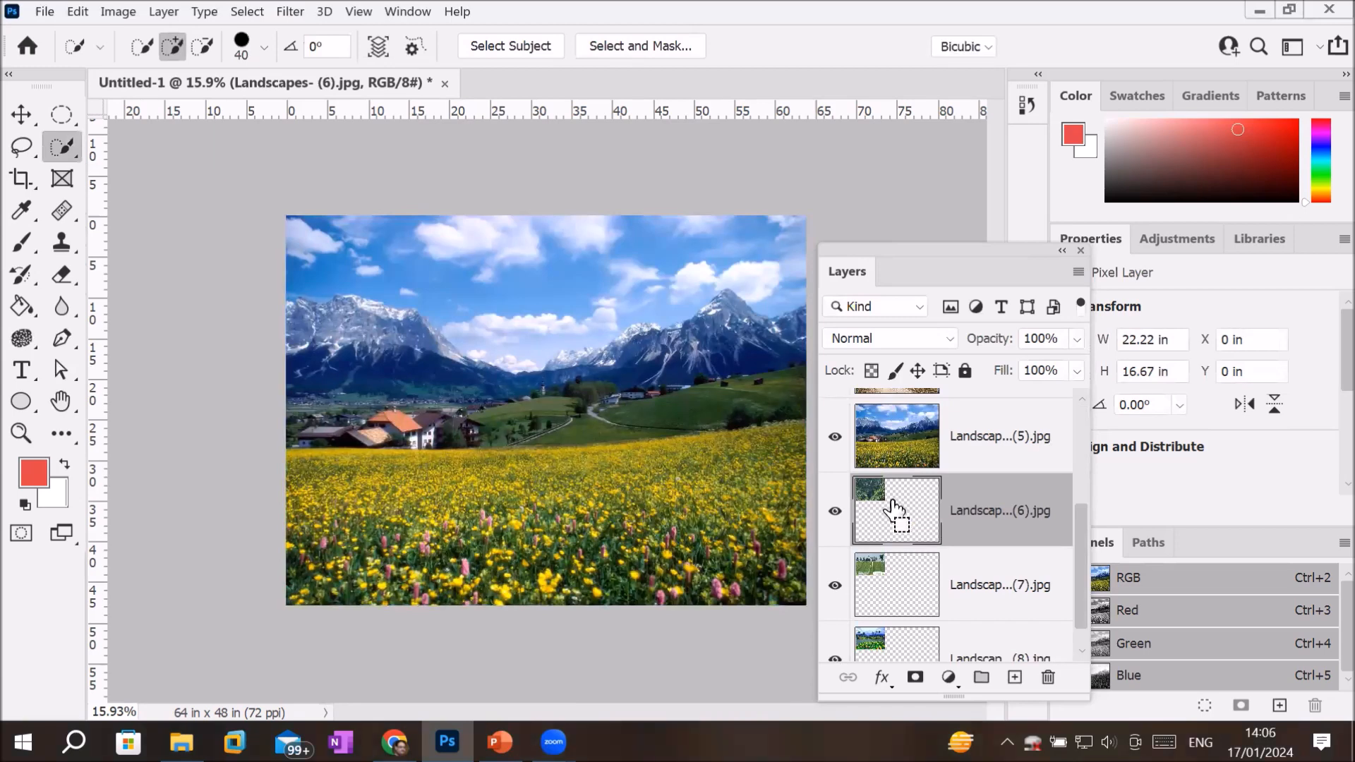
pyautogui.hotkey('ctrl', 't')
pyautogui.moveTo(465, 349); pyautogui.dragTo(800, 599)
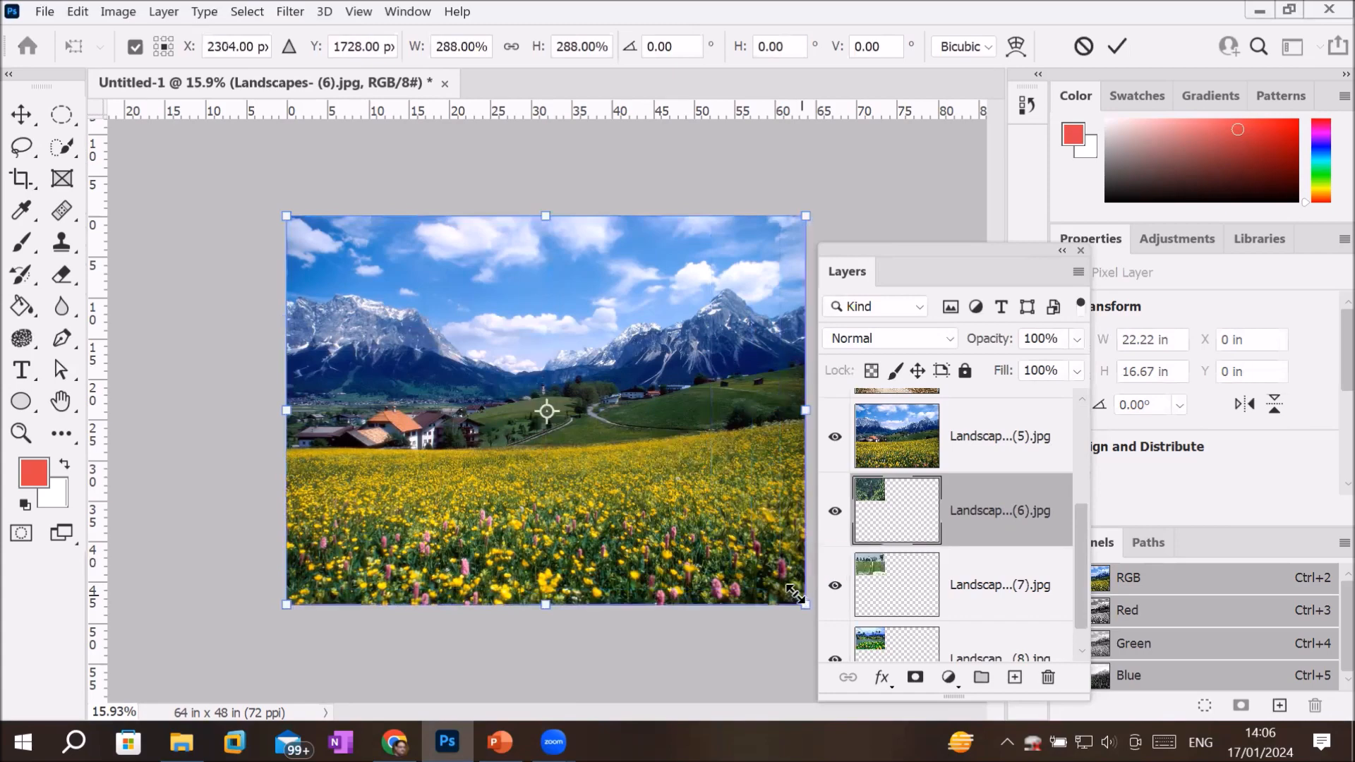
pyautogui.click(834, 517)
pyautogui.click(834, 439)
pyautogui.click(833, 439)
pyautogui.click(833, 439)
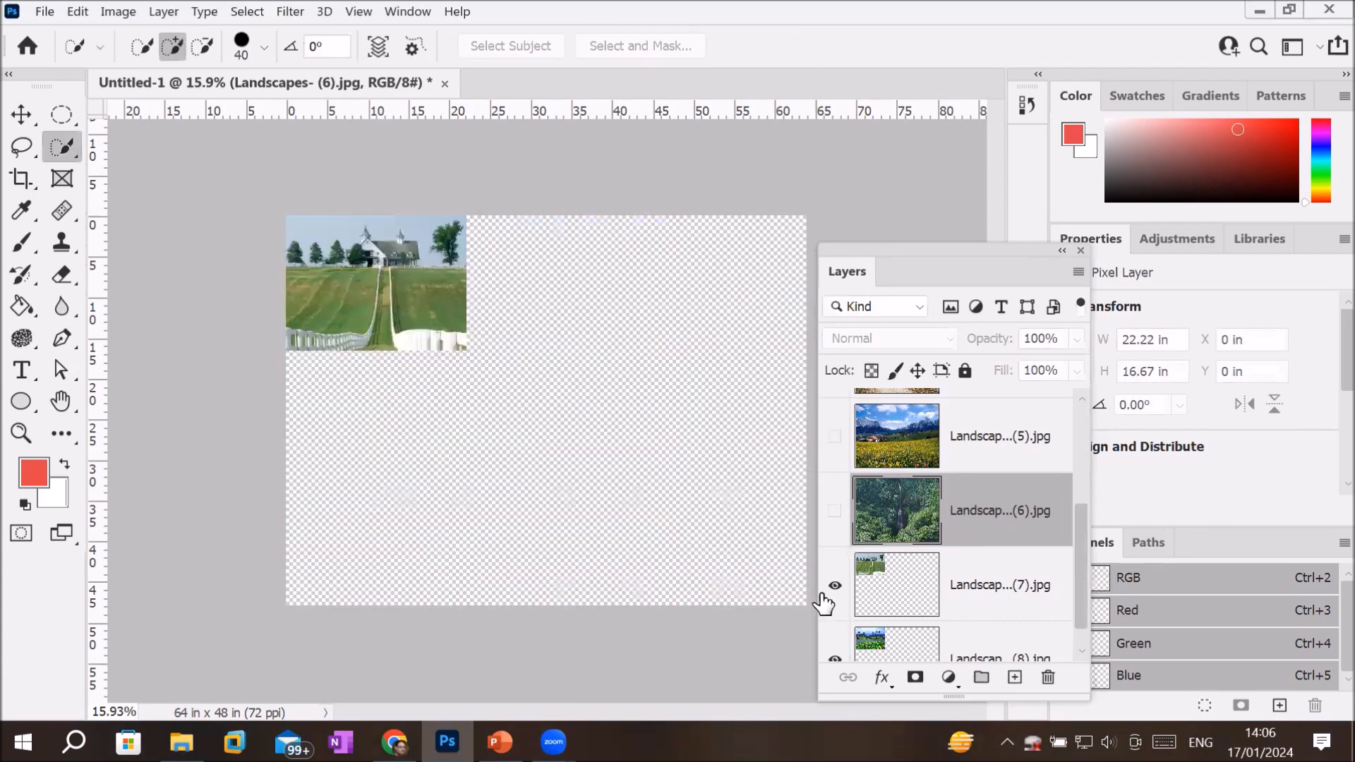
# Scale the Landscapes- (7).jpg layer to 288% so it fills the 64 x 48 in canvas
pyautogui.click(883, 564)
pyautogui.hotkey('ctrl', 't')
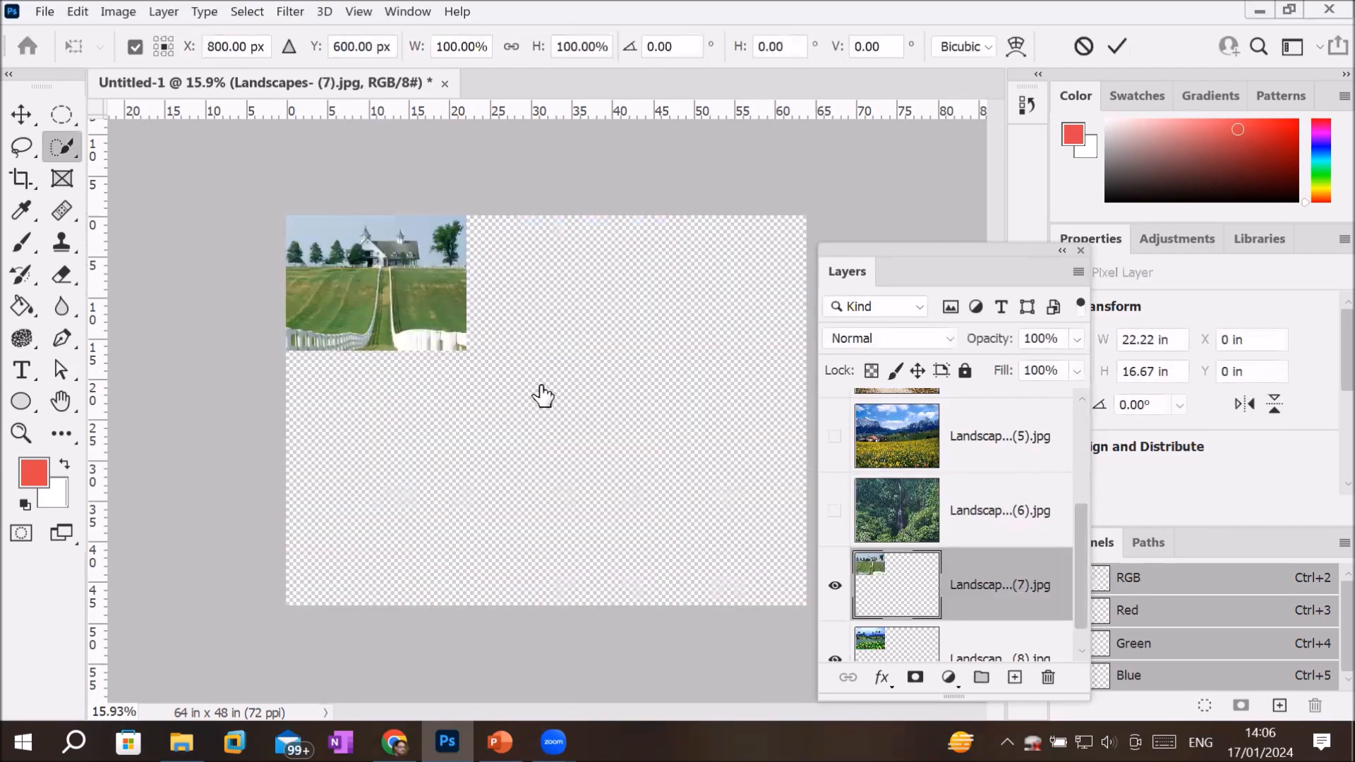
pyautogui.moveTo(464, 350); pyautogui.dragTo(805, 605)
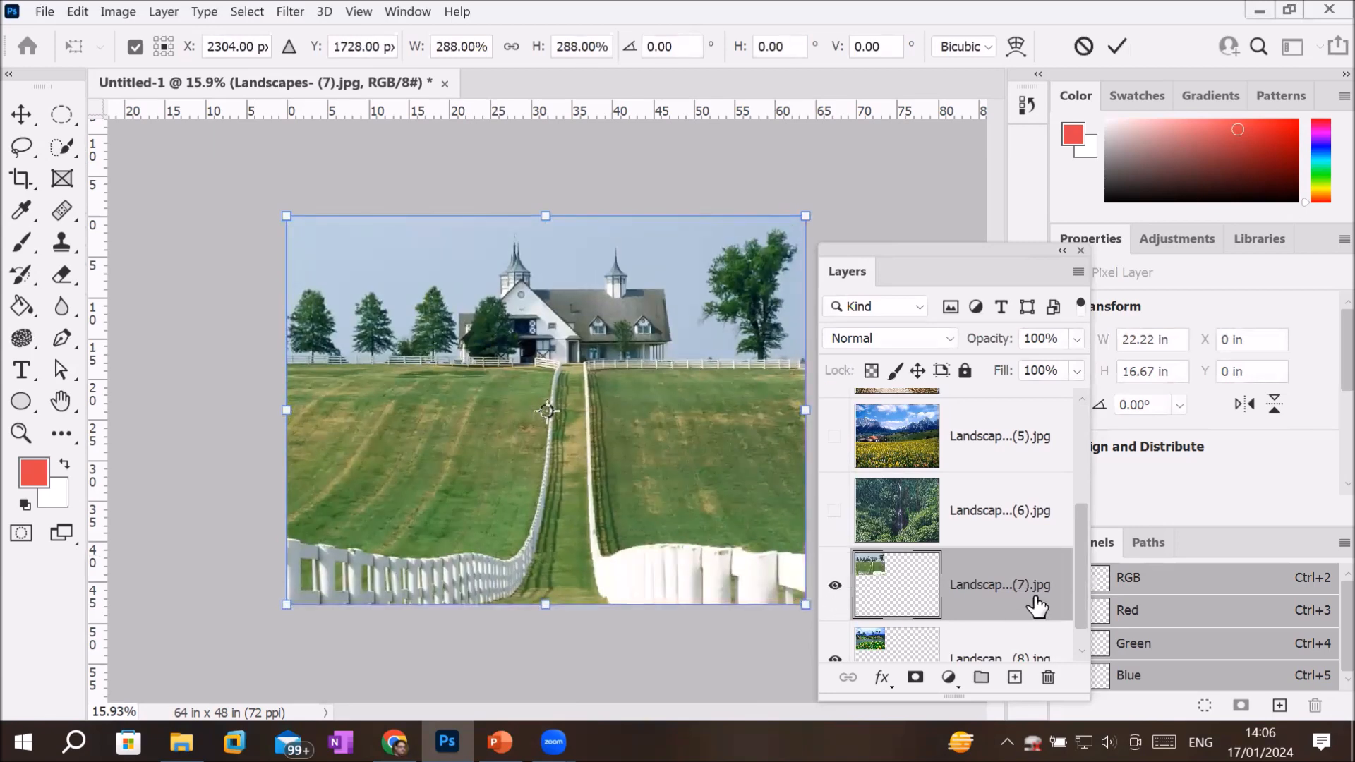
# Hide the Landscapes- (7).jpg layer and scale the Landscapes- (8).jpg layer to 288% so it fills the canvas
pyautogui.moveTo(1079, 580); pyautogui.dragTo(1073, 620)
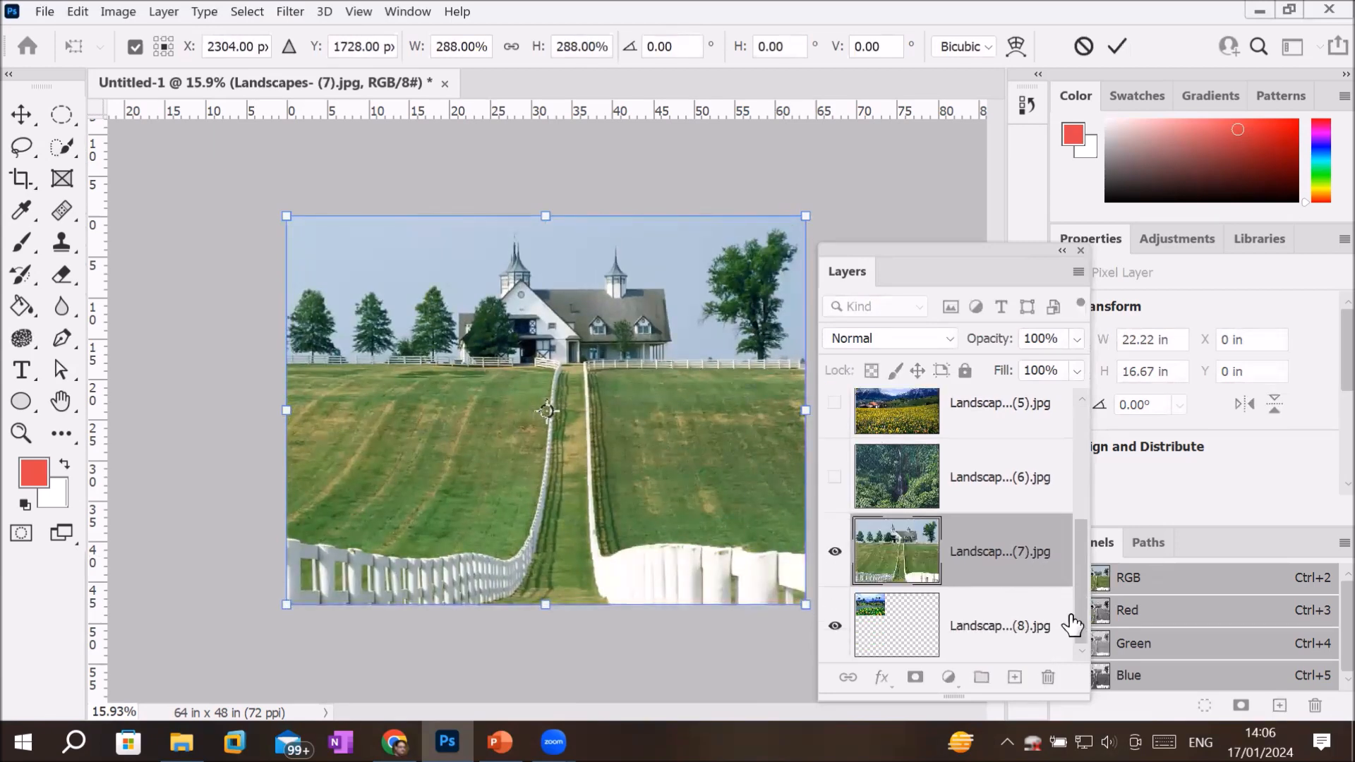
pyautogui.click(889, 627)
pyautogui.click(834, 552)
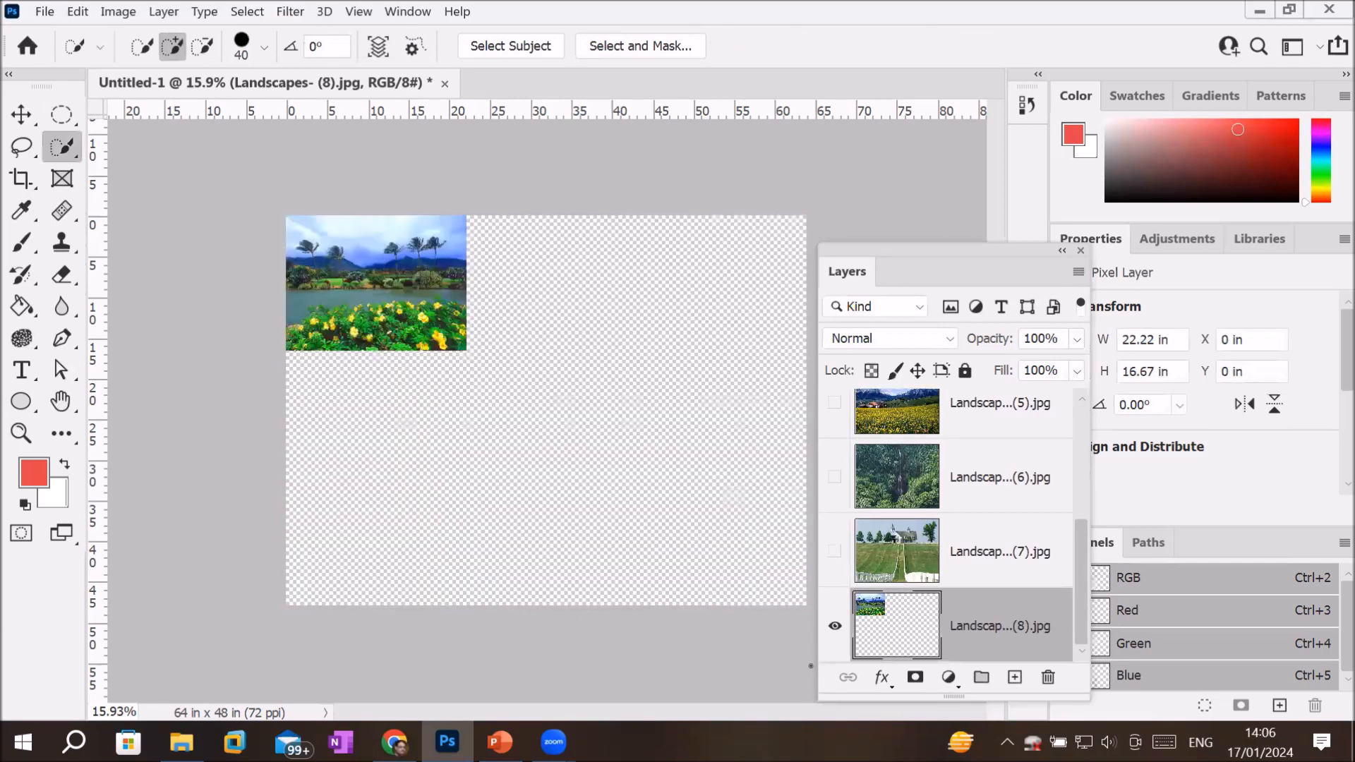
pyautogui.hotkey('ctrl', 't')
pyautogui.moveTo(466, 350); pyautogui.dragTo(1077, 564)
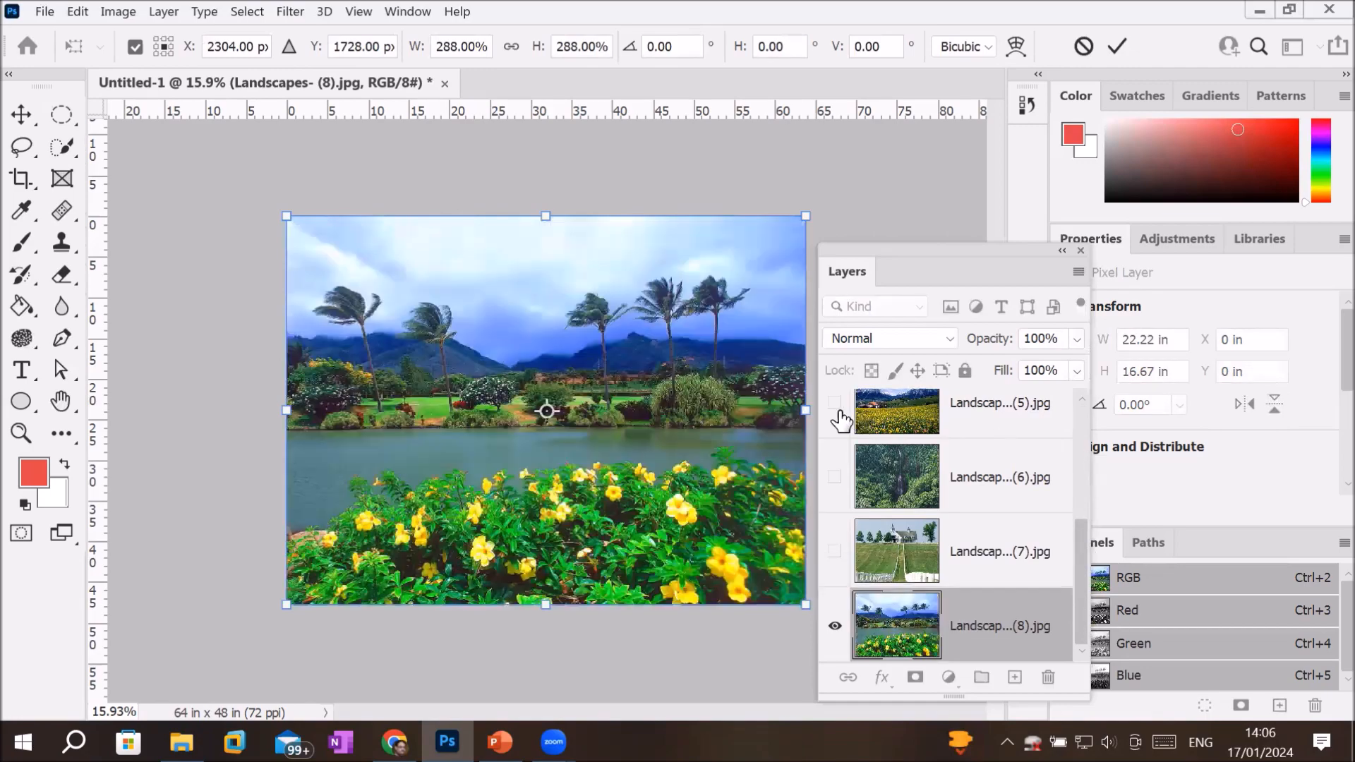
# Make the hidden layers Landscapes- (2).jpg through Landscapes- (7).jpg visible again
pyautogui.scroll(5, 835, 425)
pyautogui.moveTo(833, 428); pyautogui.dragTo(835, 577)
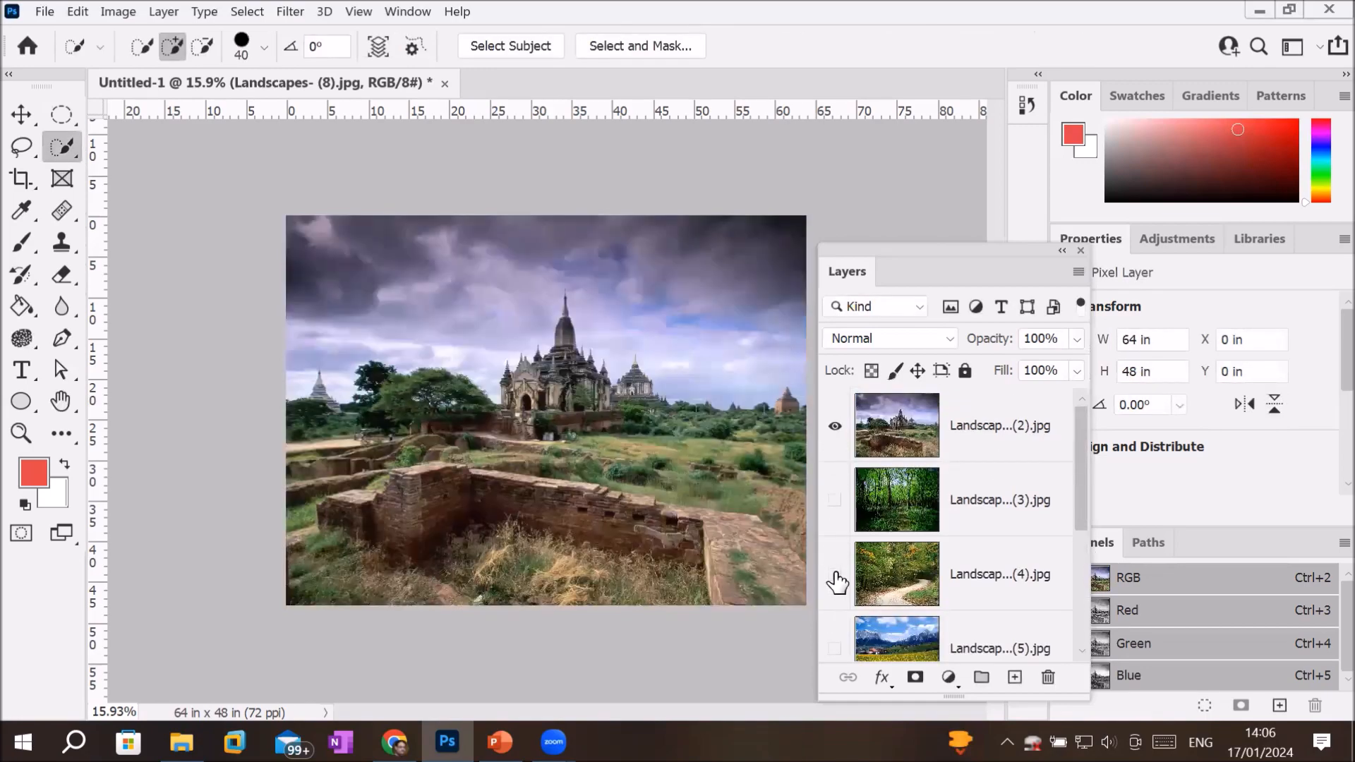
pyautogui.click(834, 648)
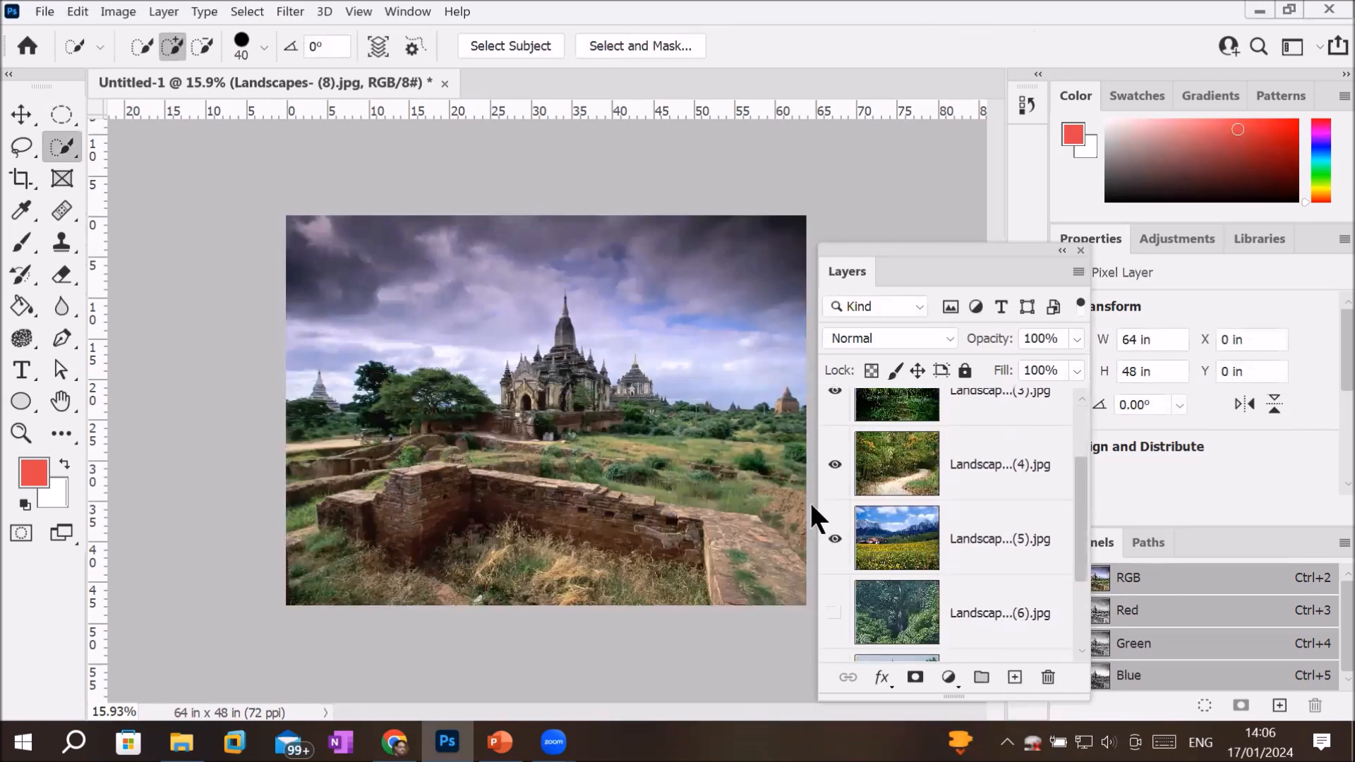
pyautogui.scroll(-2, 826, 509)
pyautogui.click(835, 477)
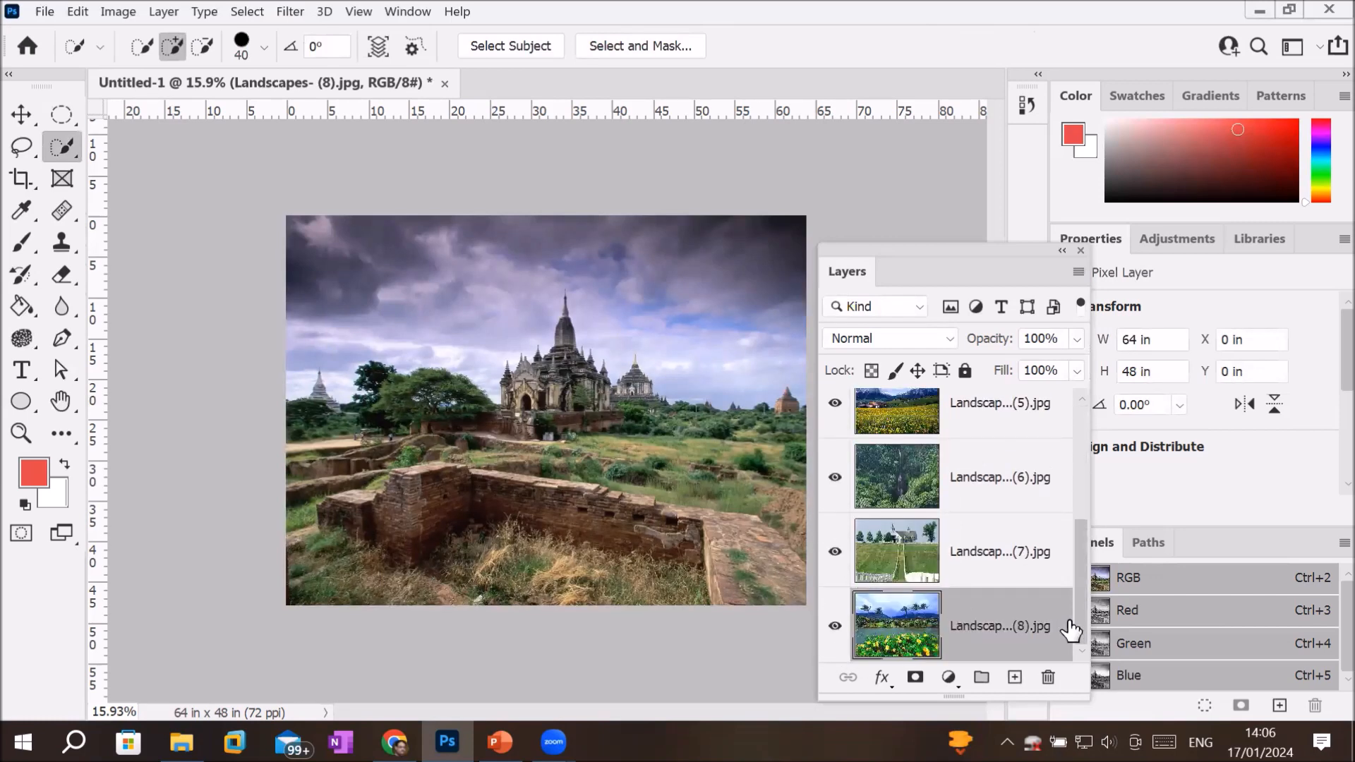
pyautogui.moveTo(1083, 627); pyautogui.dragTo(1085, 408)
pyautogui.moveTo(1085, 499); pyautogui.dragTo(1078, 615)
# Show the Timeline and create a frame animation with the Landscapes- (2).jpg layer selected
pyautogui.click(409, 10)
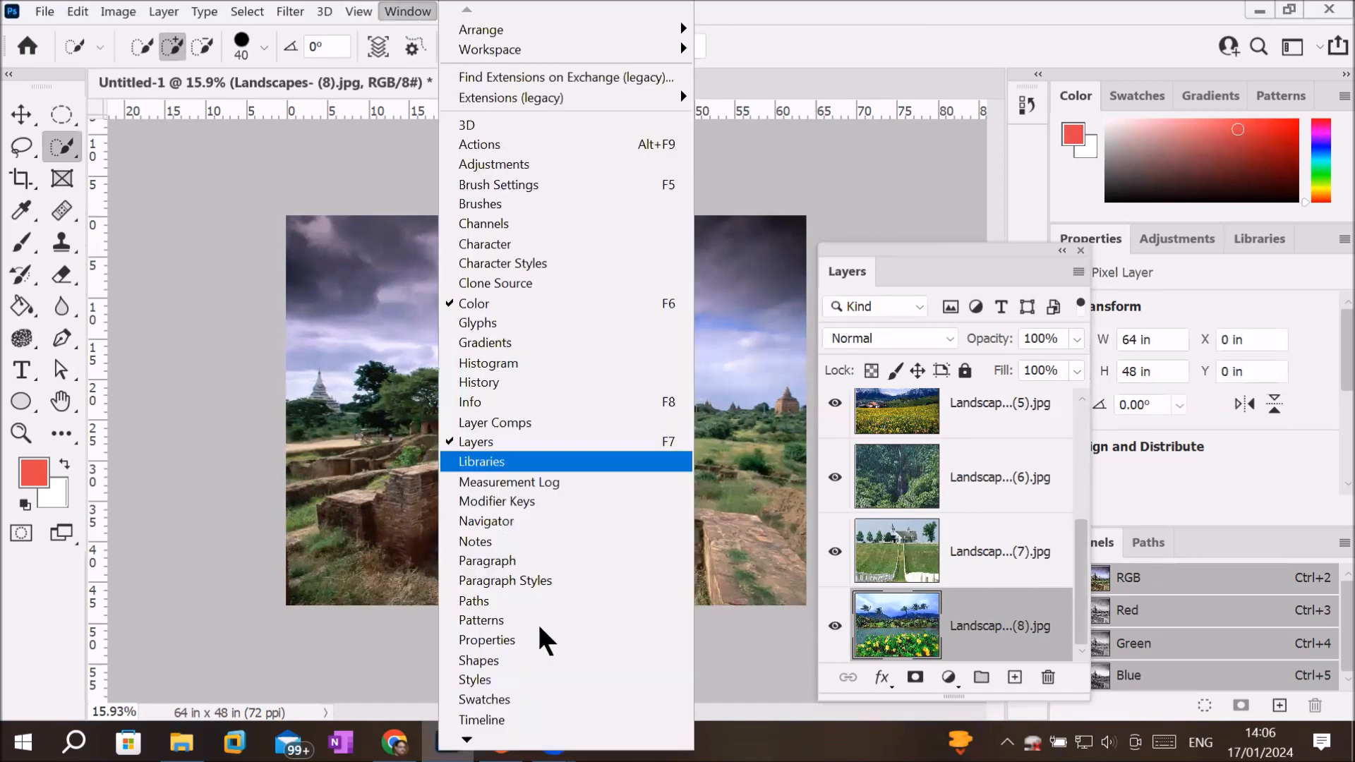
pyautogui.click(499, 721)
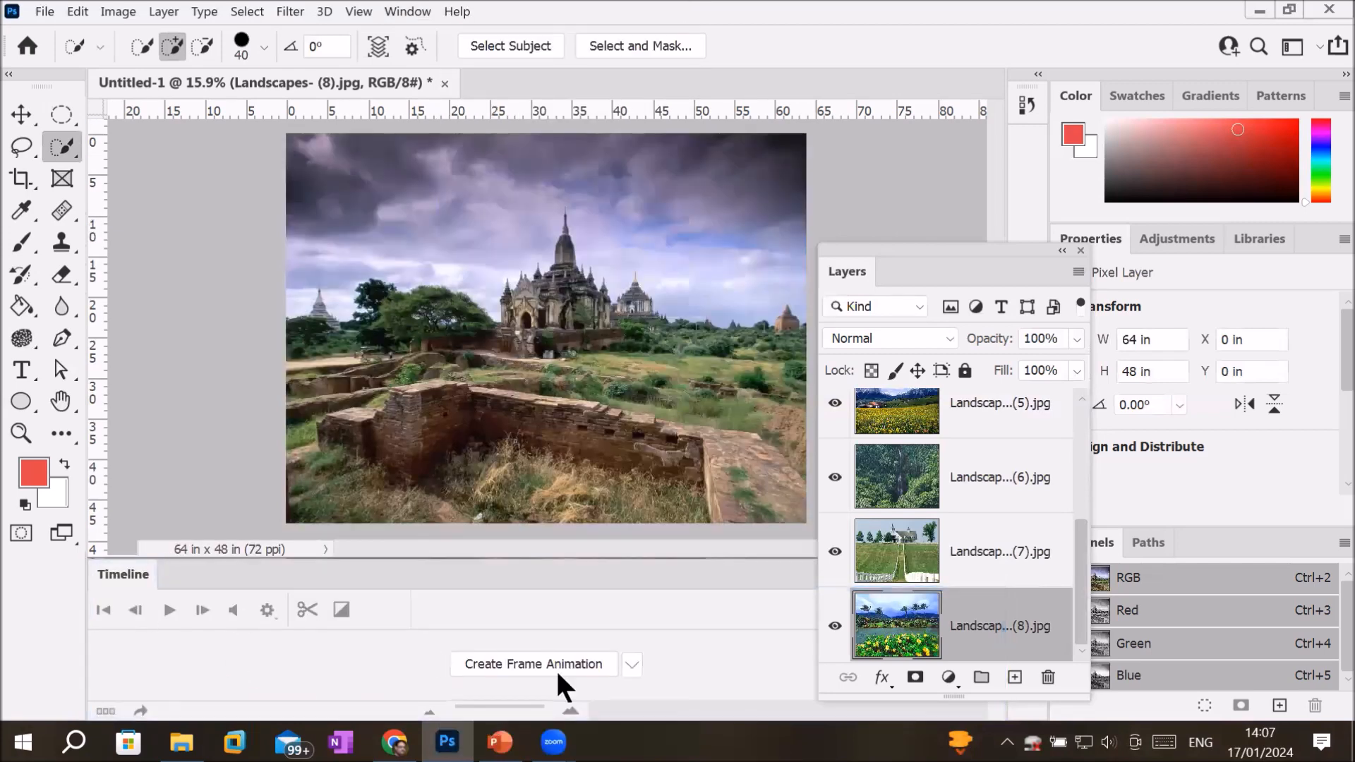
pyautogui.click(632, 664)
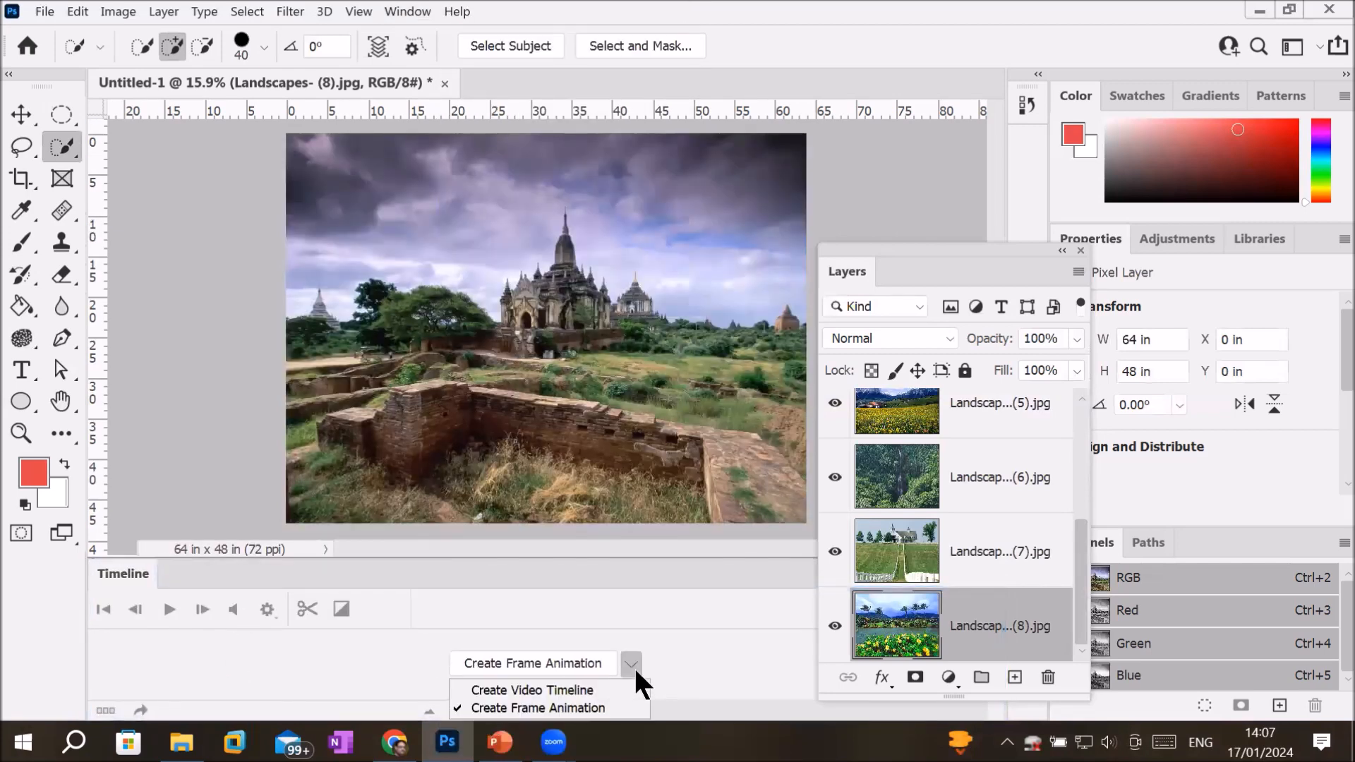
pyautogui.click(555, 711)
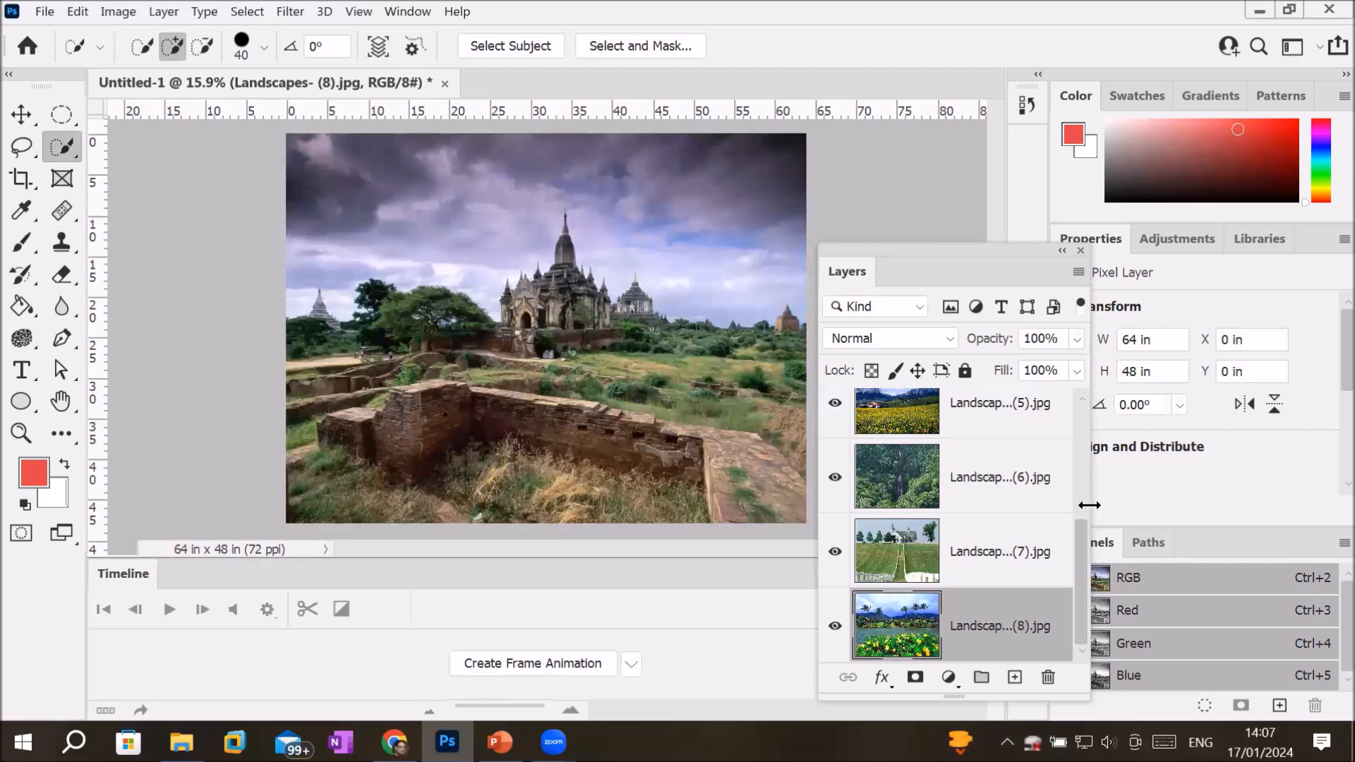
pyautogui.scroll(3, 868, 396)
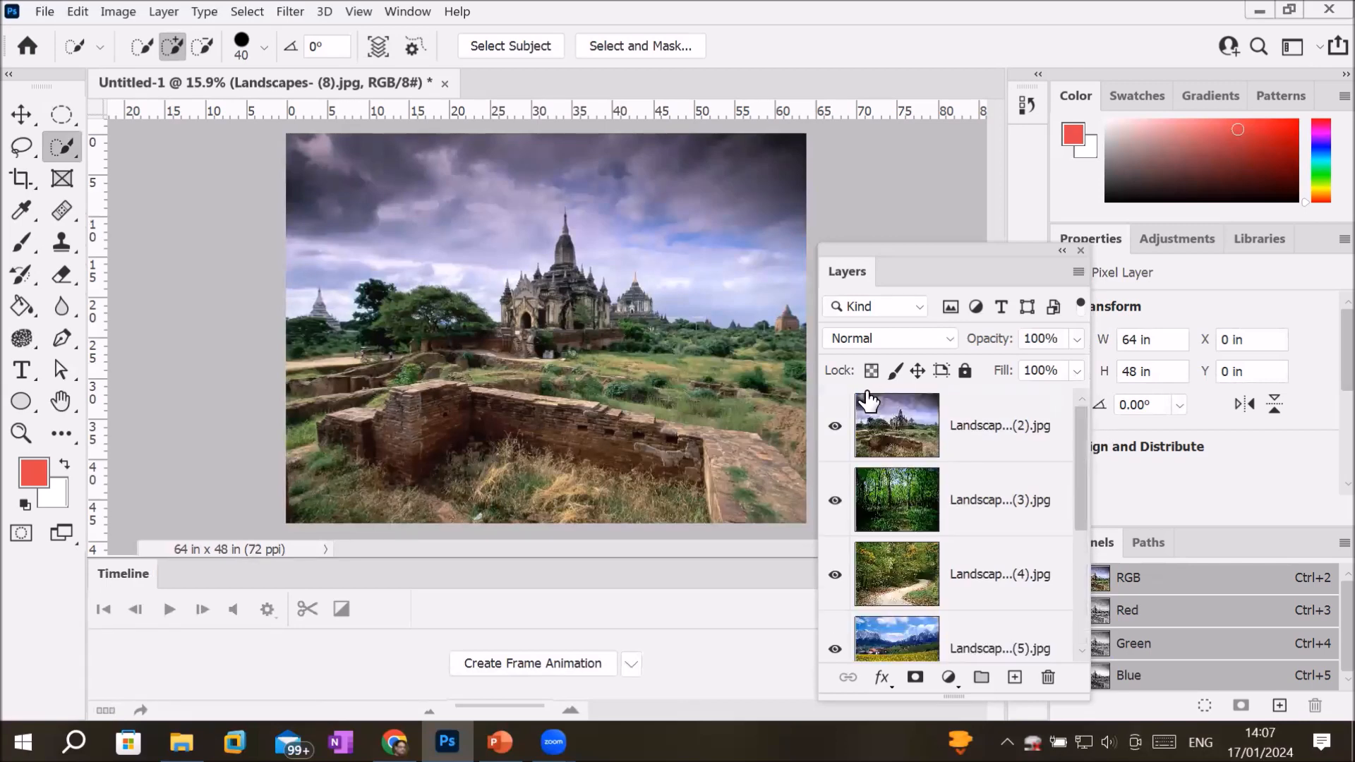
pyautogui.click(891, 433)
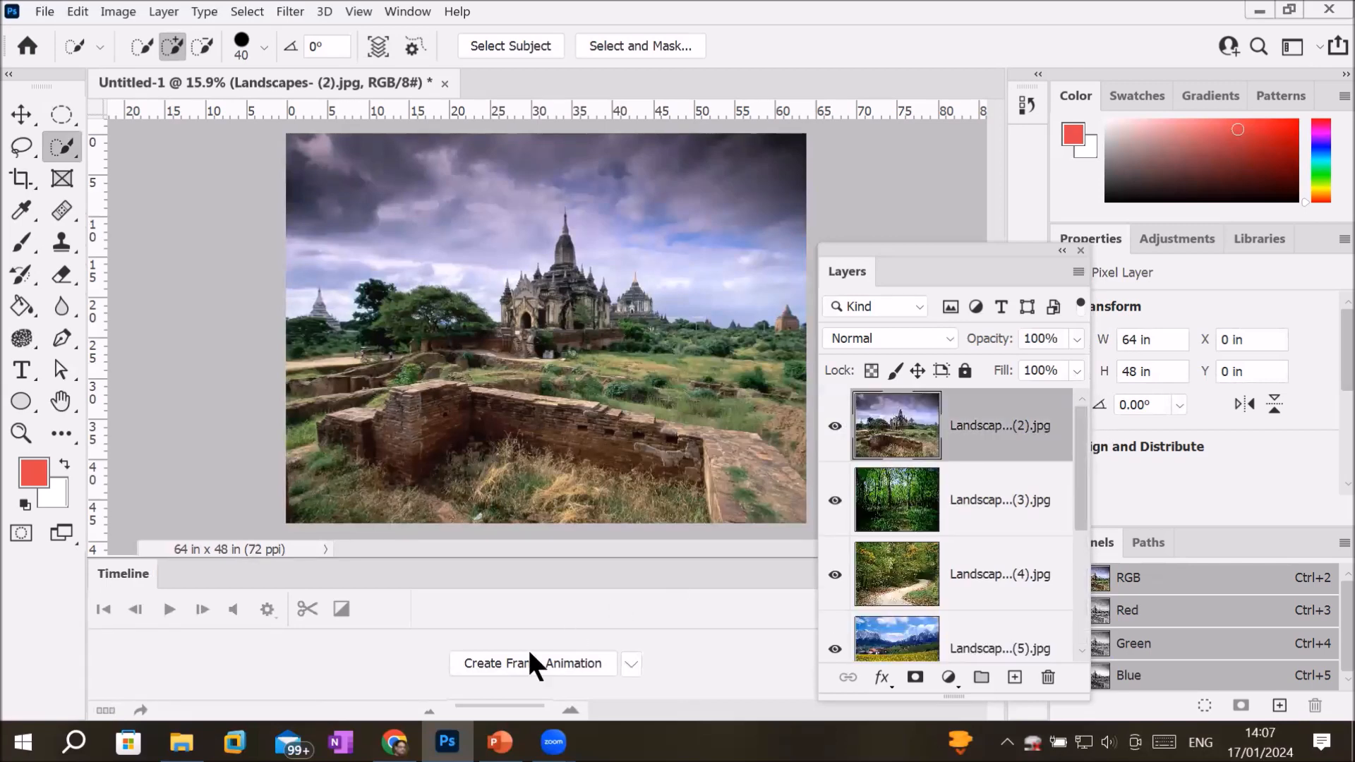
pyautogui.click(503, 668)
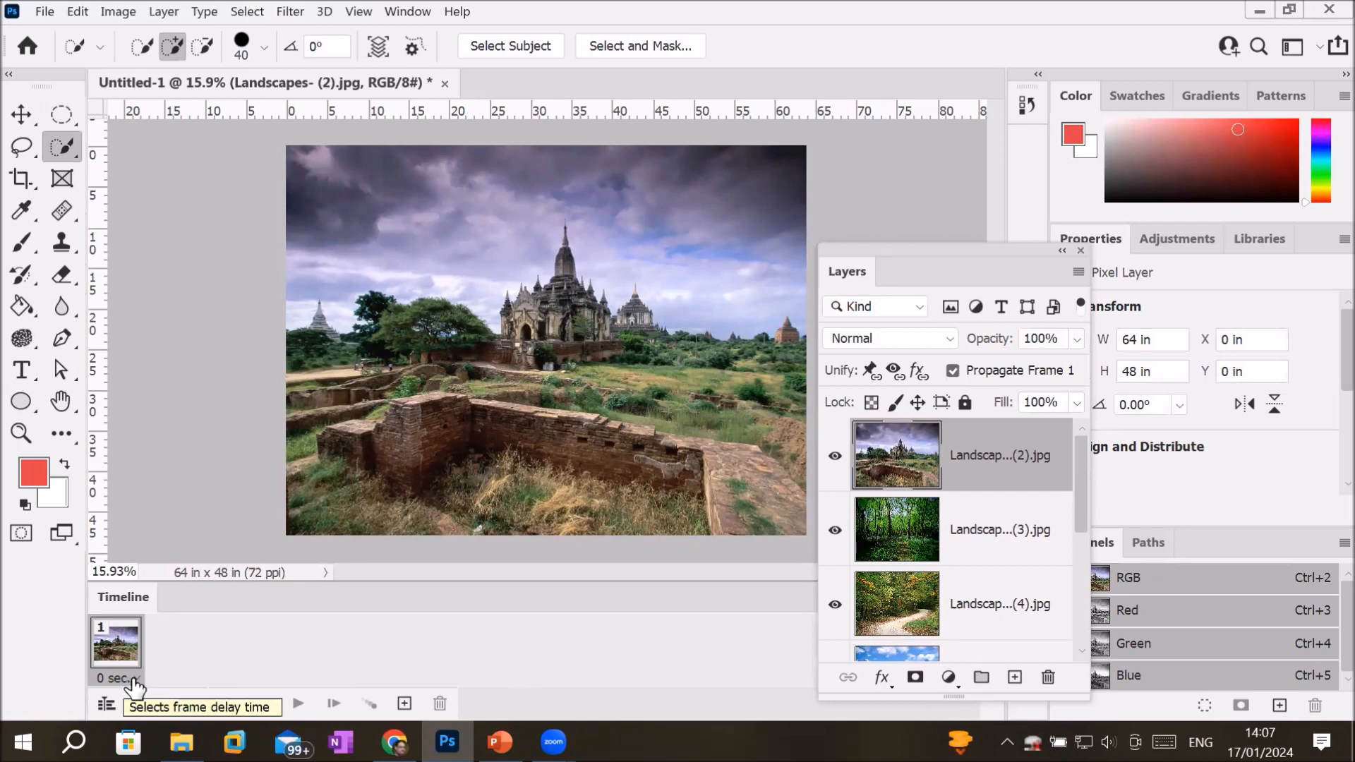
# Uncover the timeline's options and make animation frames from all the landscape layers
pyautogui.moveTo(938, 245); pyautogui.dragTo(757, 190)
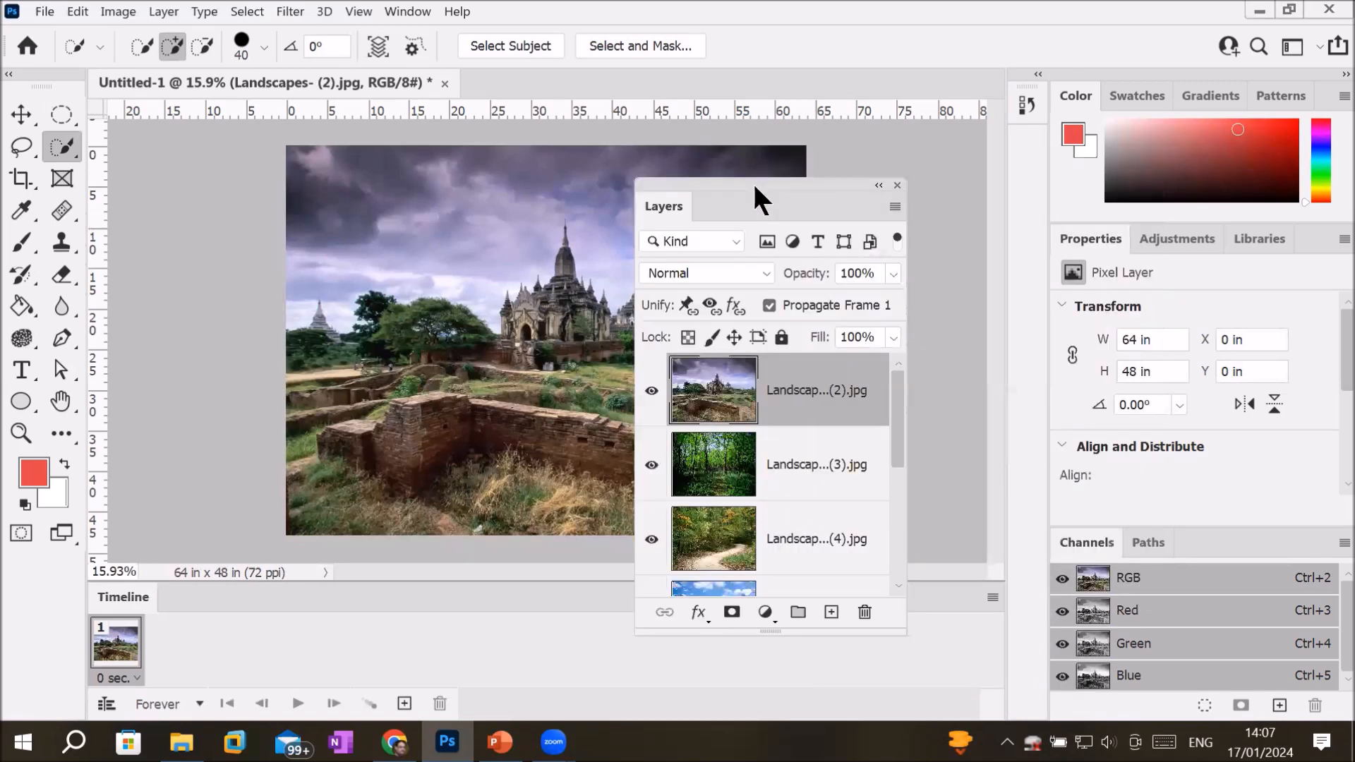
pyautogui.click(731, 454)
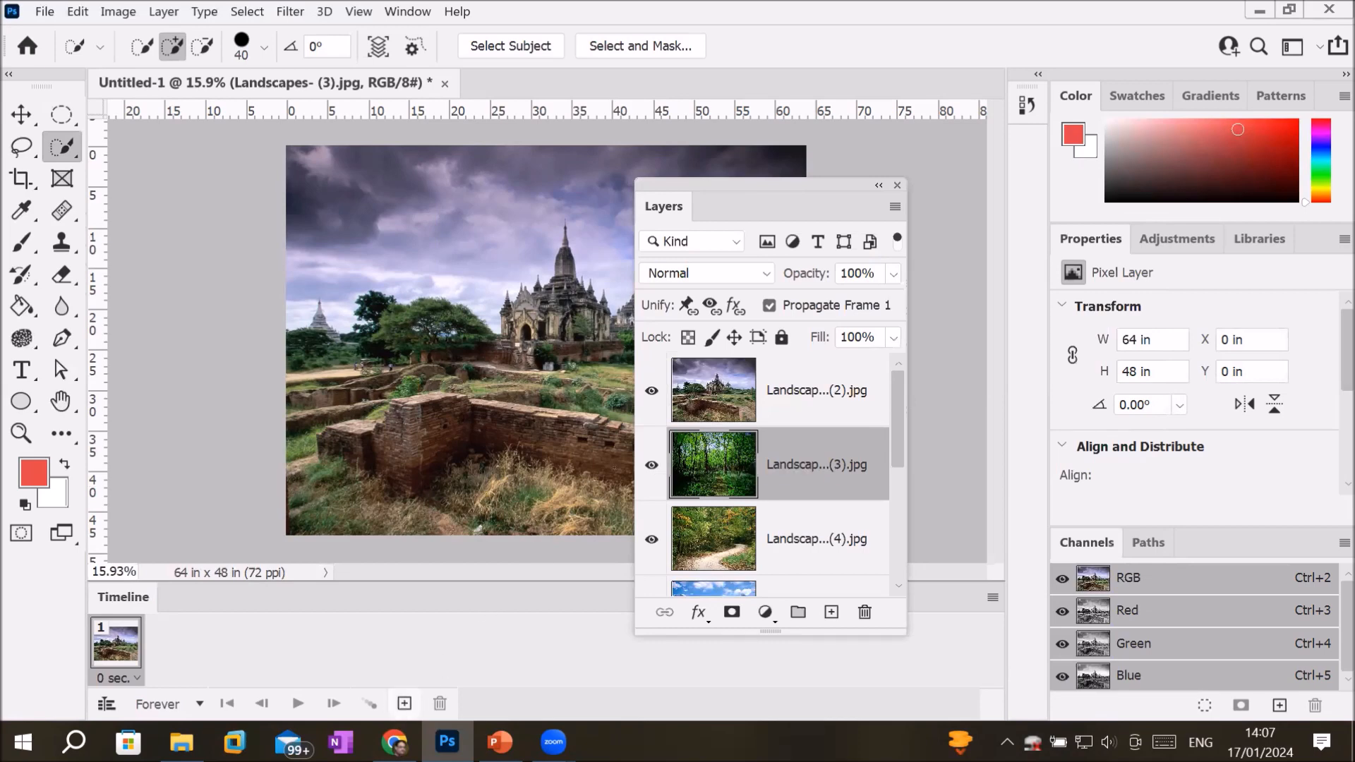
pyautogui.click(706, 391)
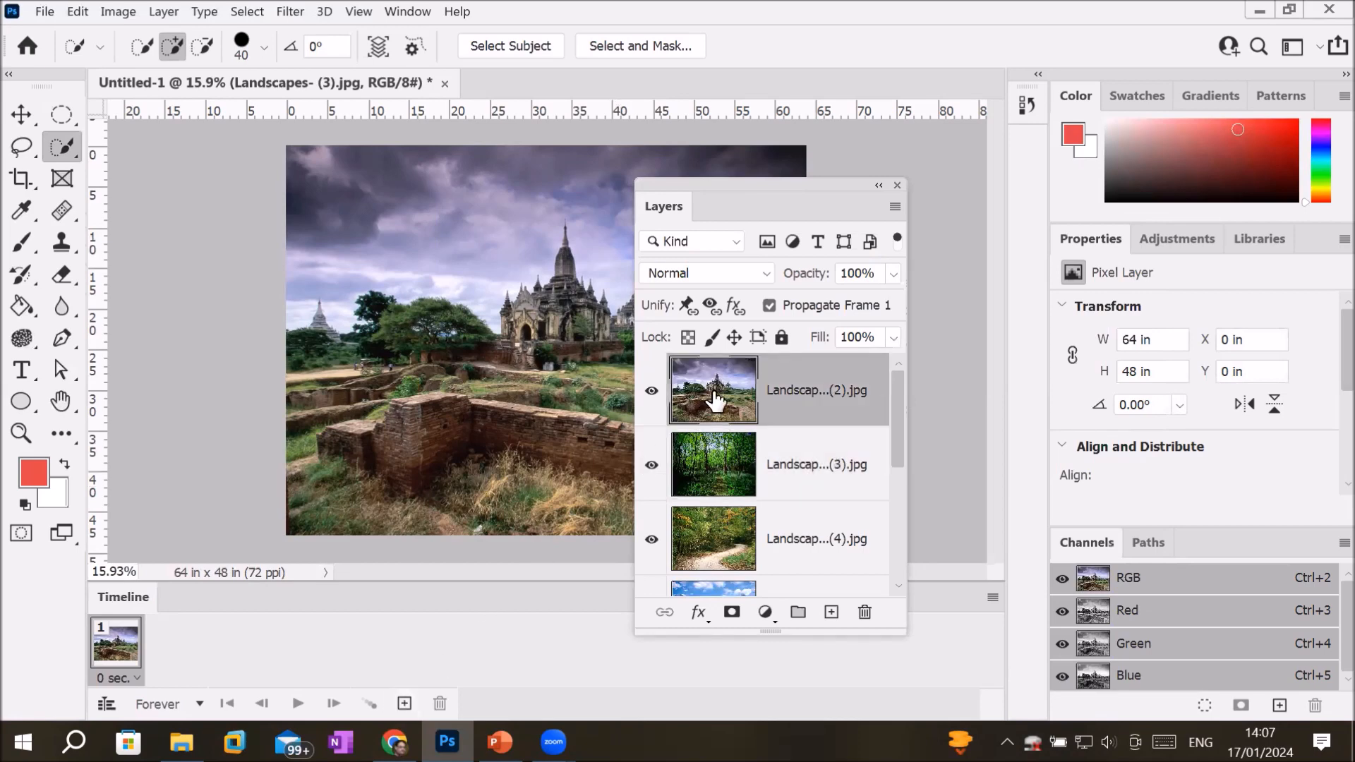
pyautogui.click(992, 597)
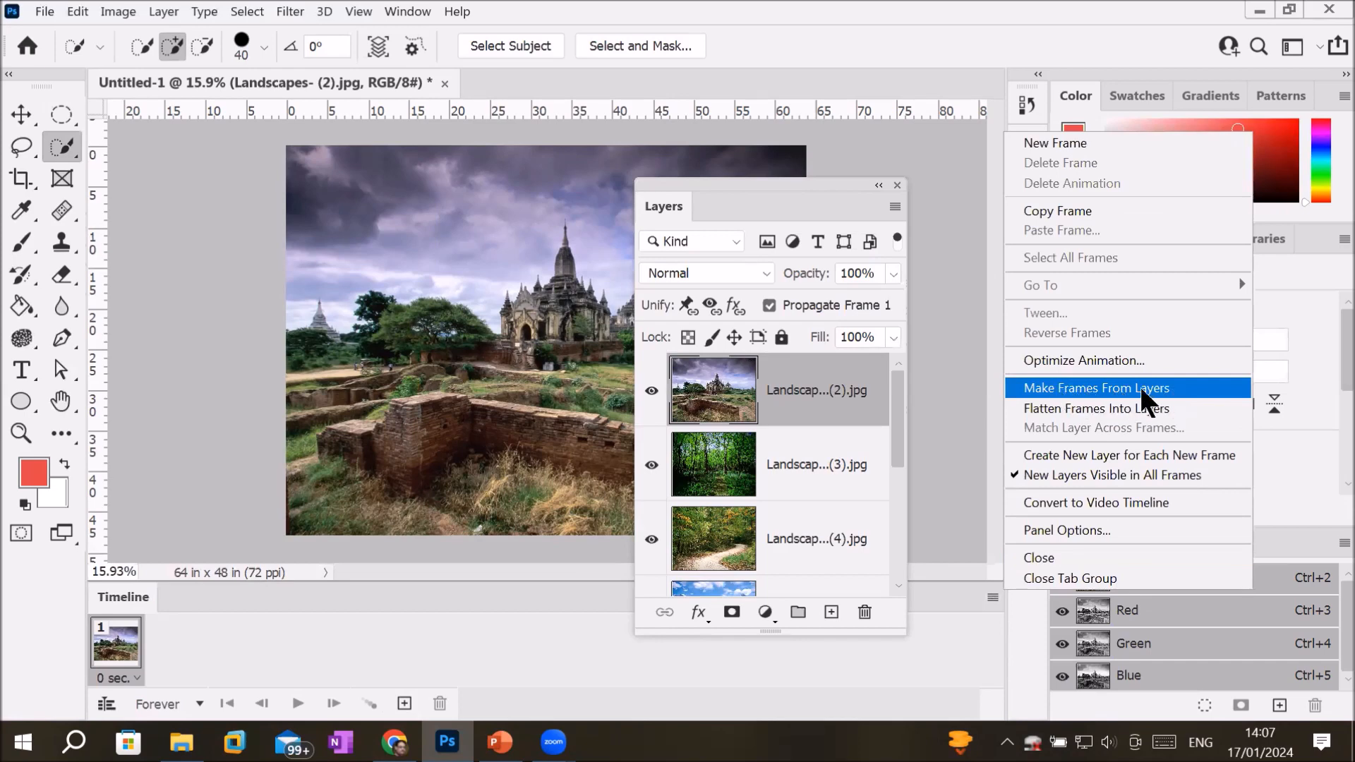
pyautogui.click(1126, 391)
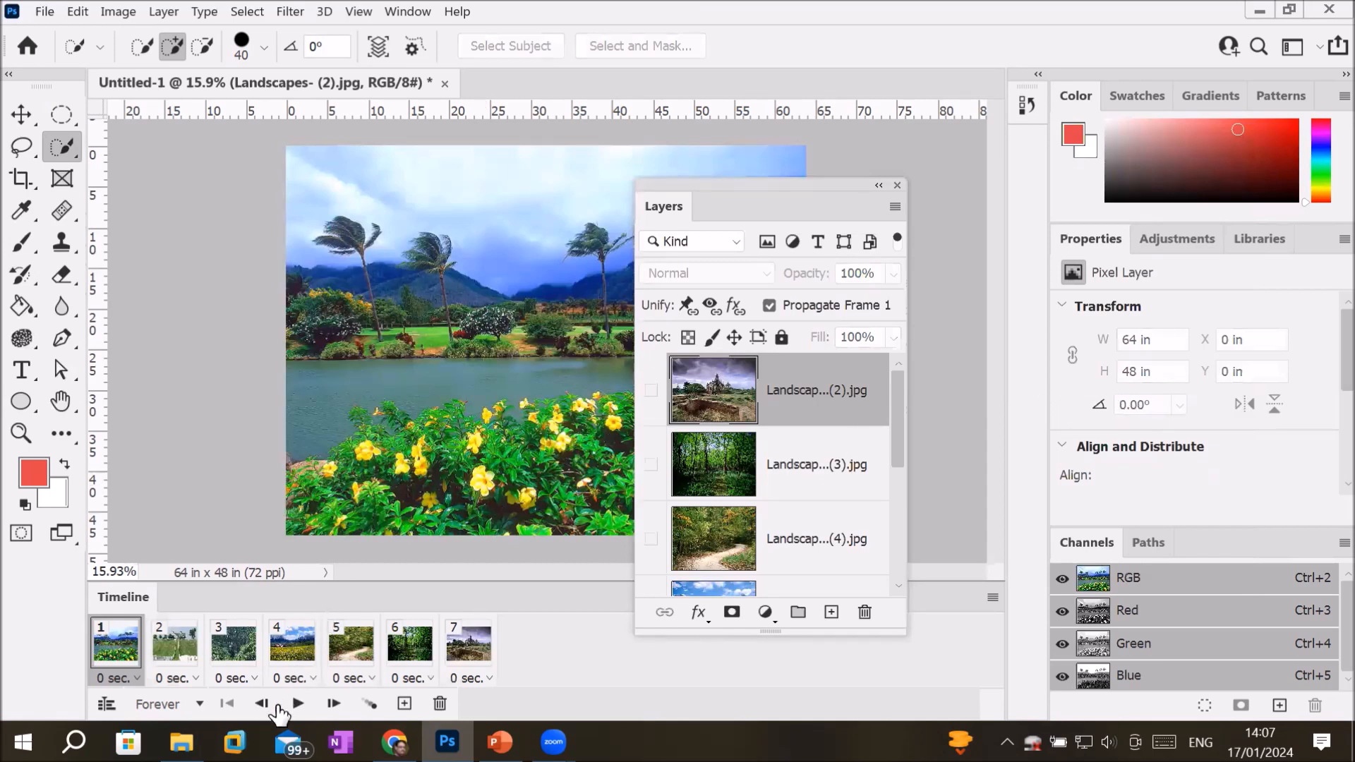
# Clear the Layers panel away from the image, then play the frame animation and stop it
pyautogui.moveTo(824, 226); pyautogui.dragTo(920, 395)
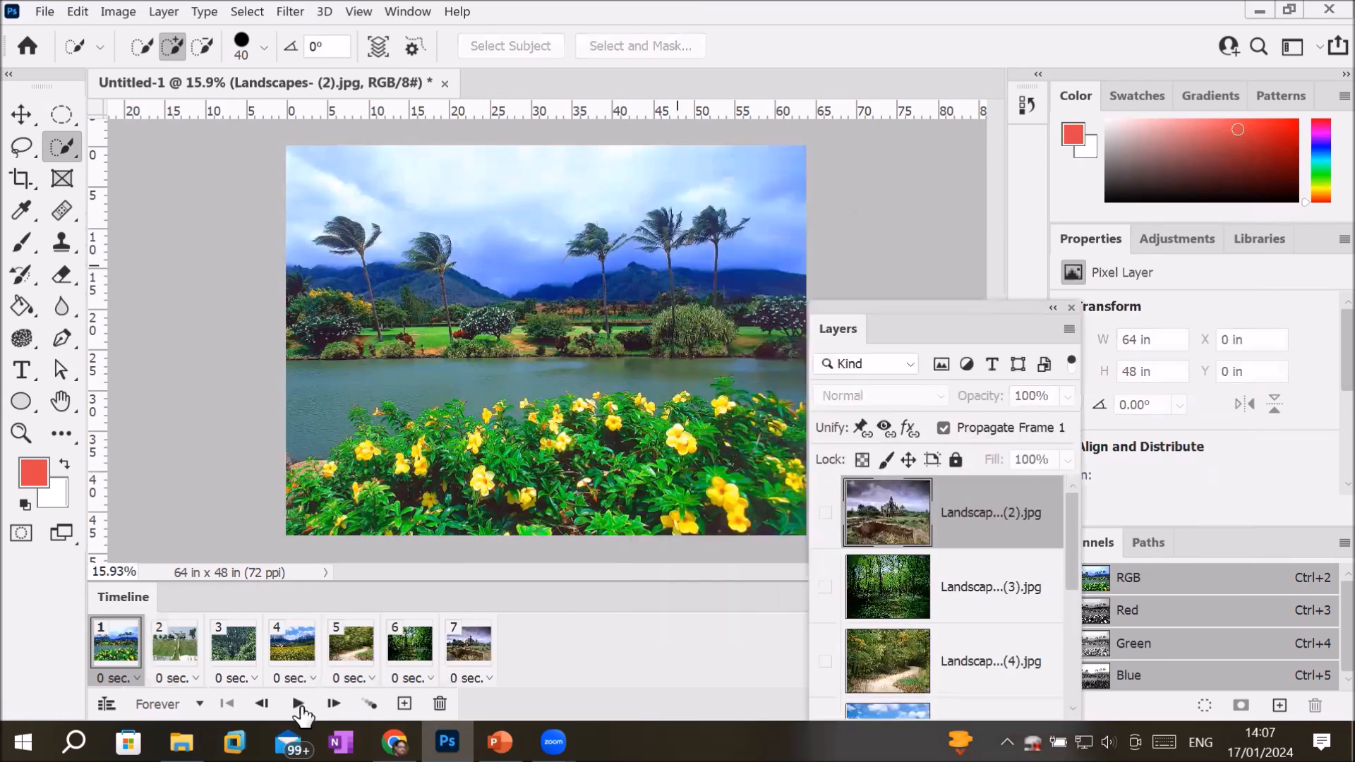
pyautogui.click(298, 705)
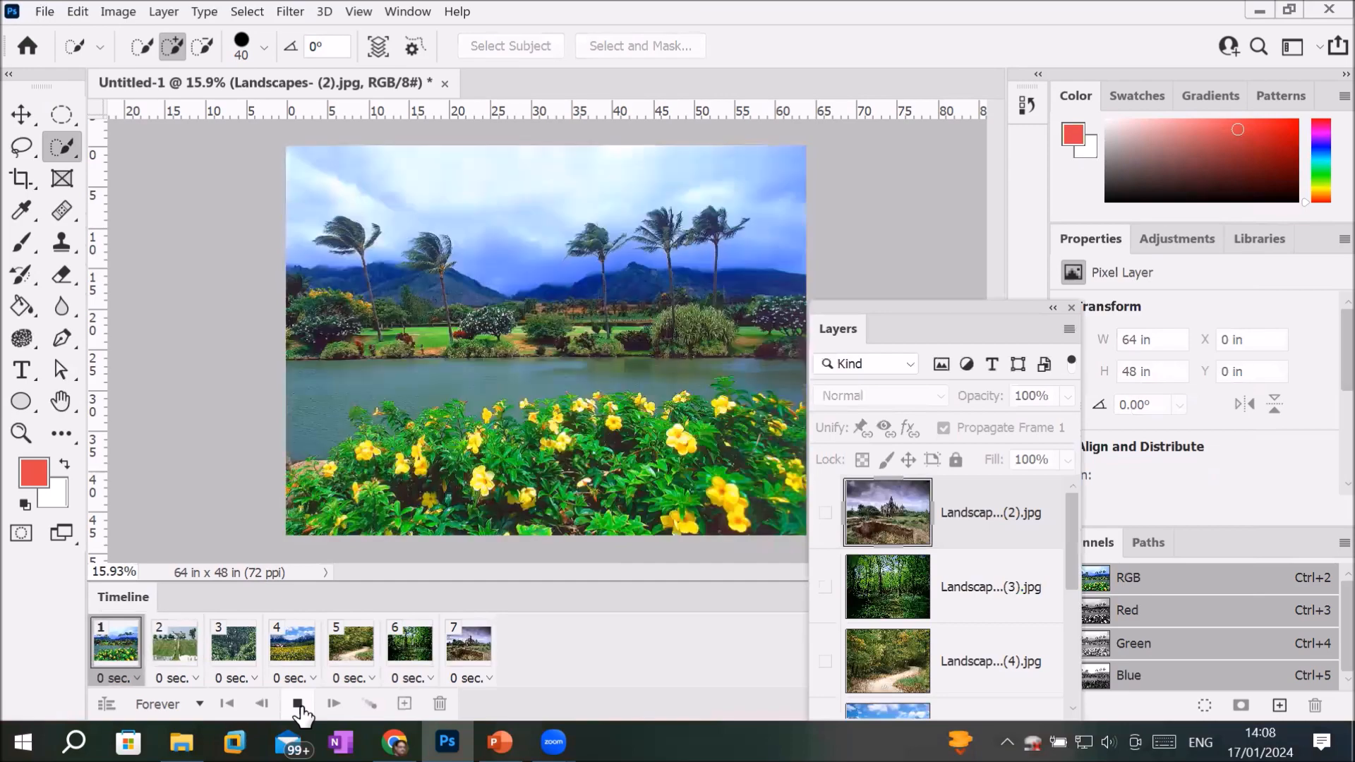
pyautogui.click(298, 703)
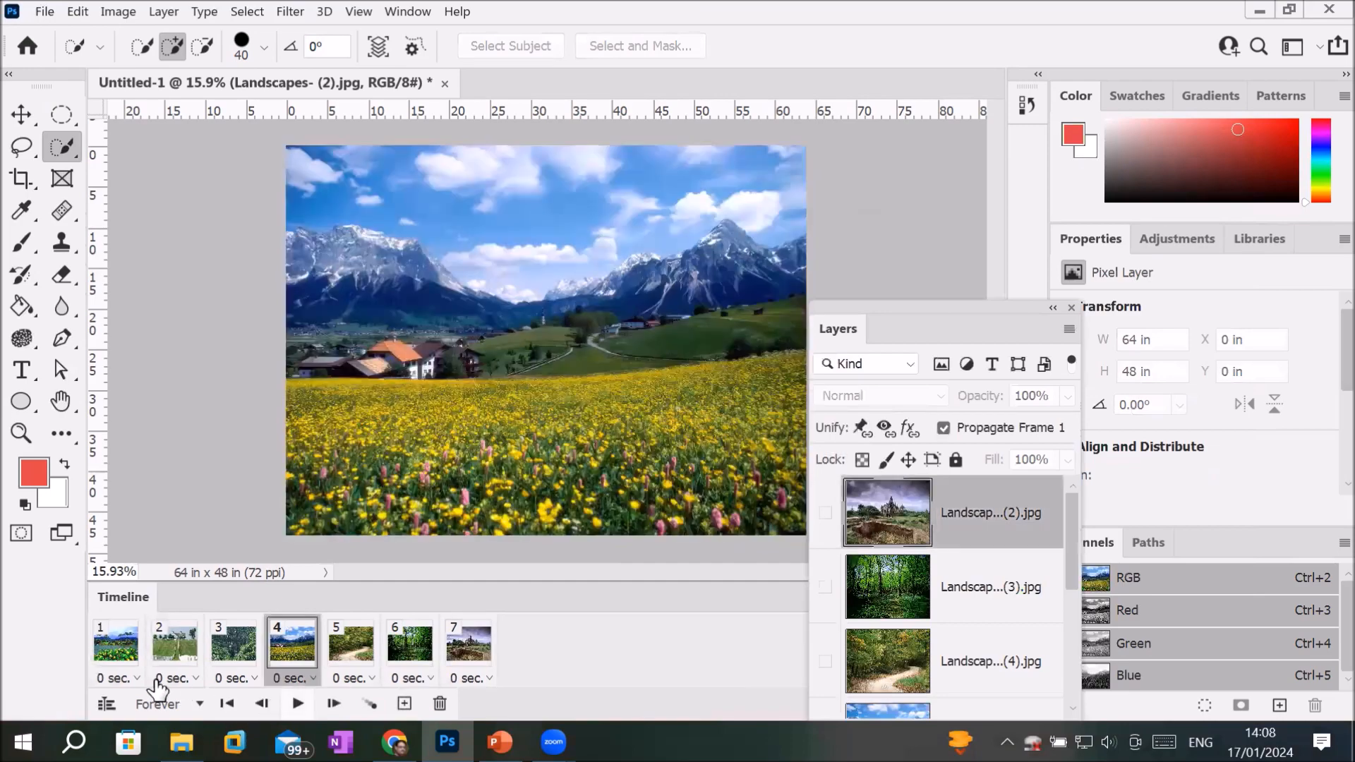
# Set the delay of all seven frames to 0.5 seconds and preview the animation
pyautogui.click(110, 656)
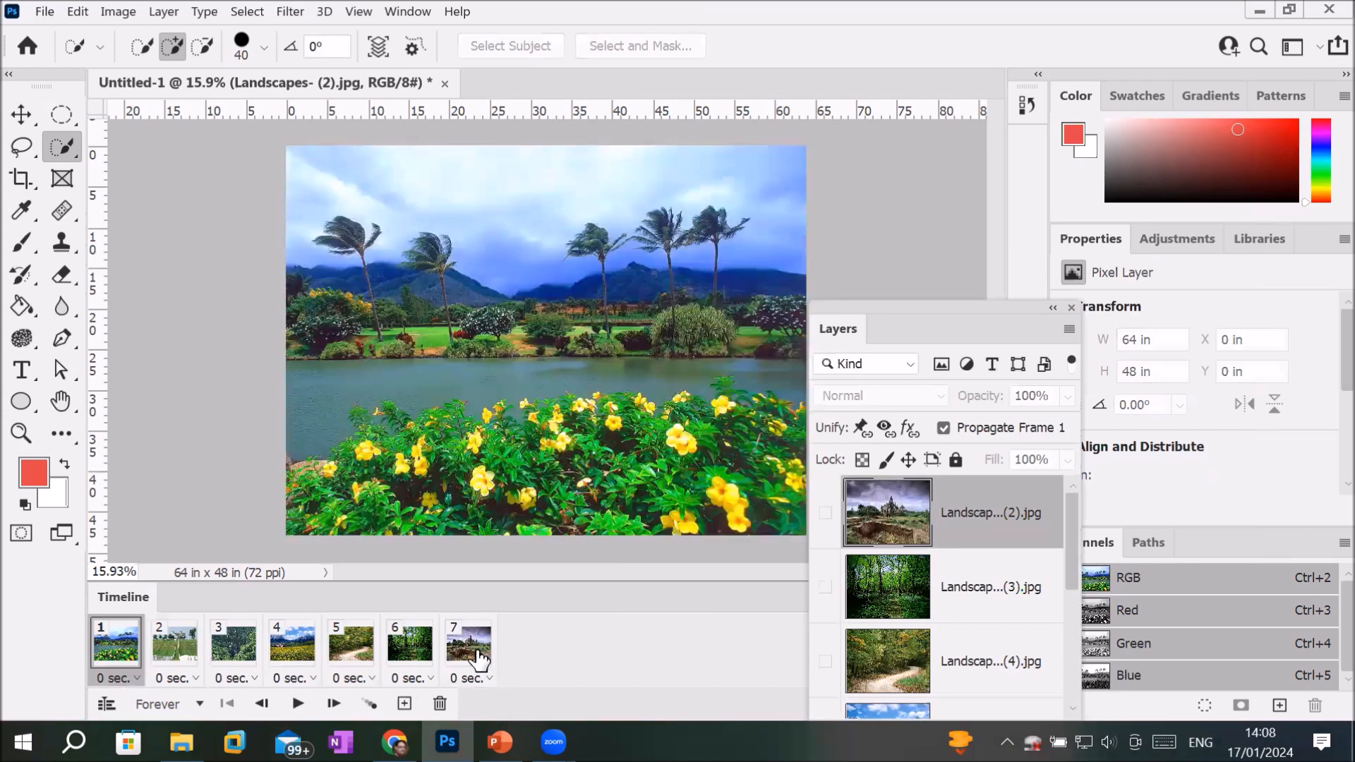
pyautogui.keyDown('shift'); pyautogui.click(471, 649); pyautogui.keyUp('shift')
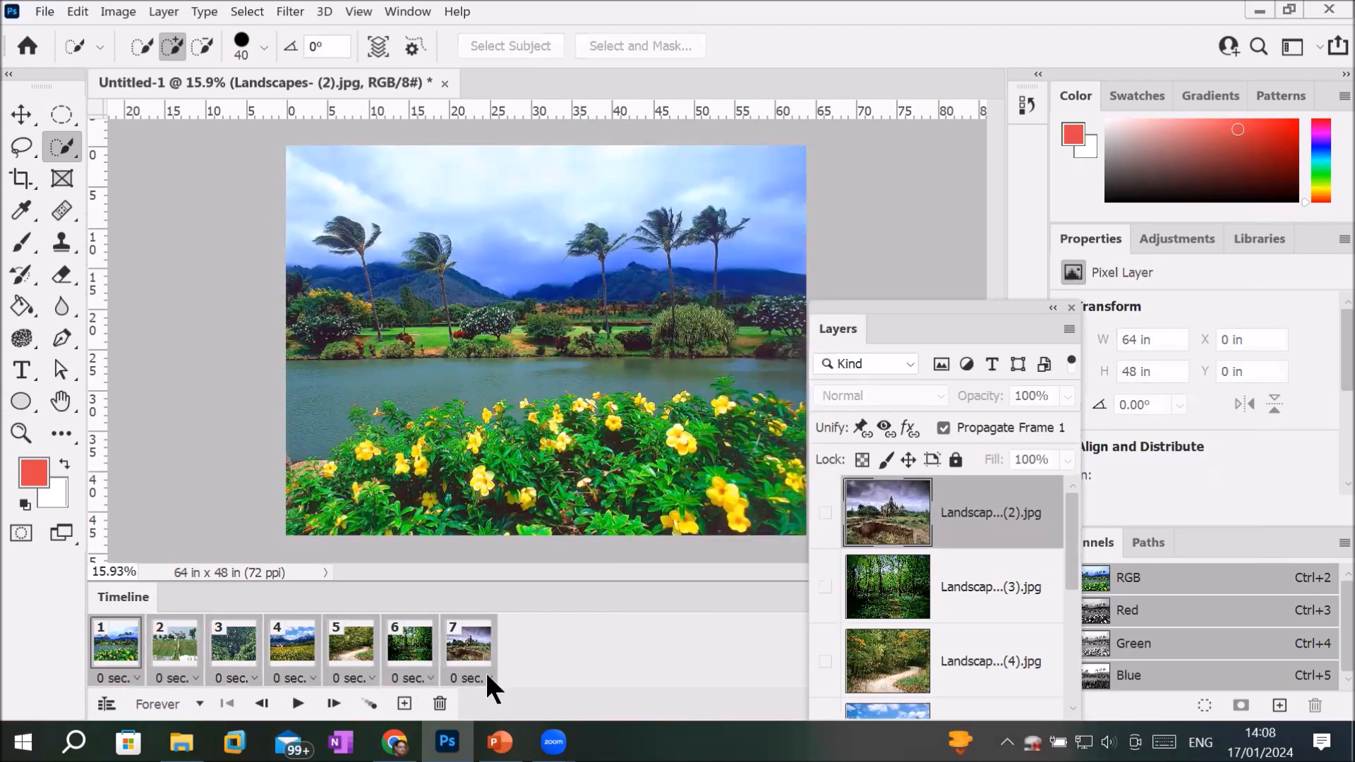
pyautogui.click(484, 676)
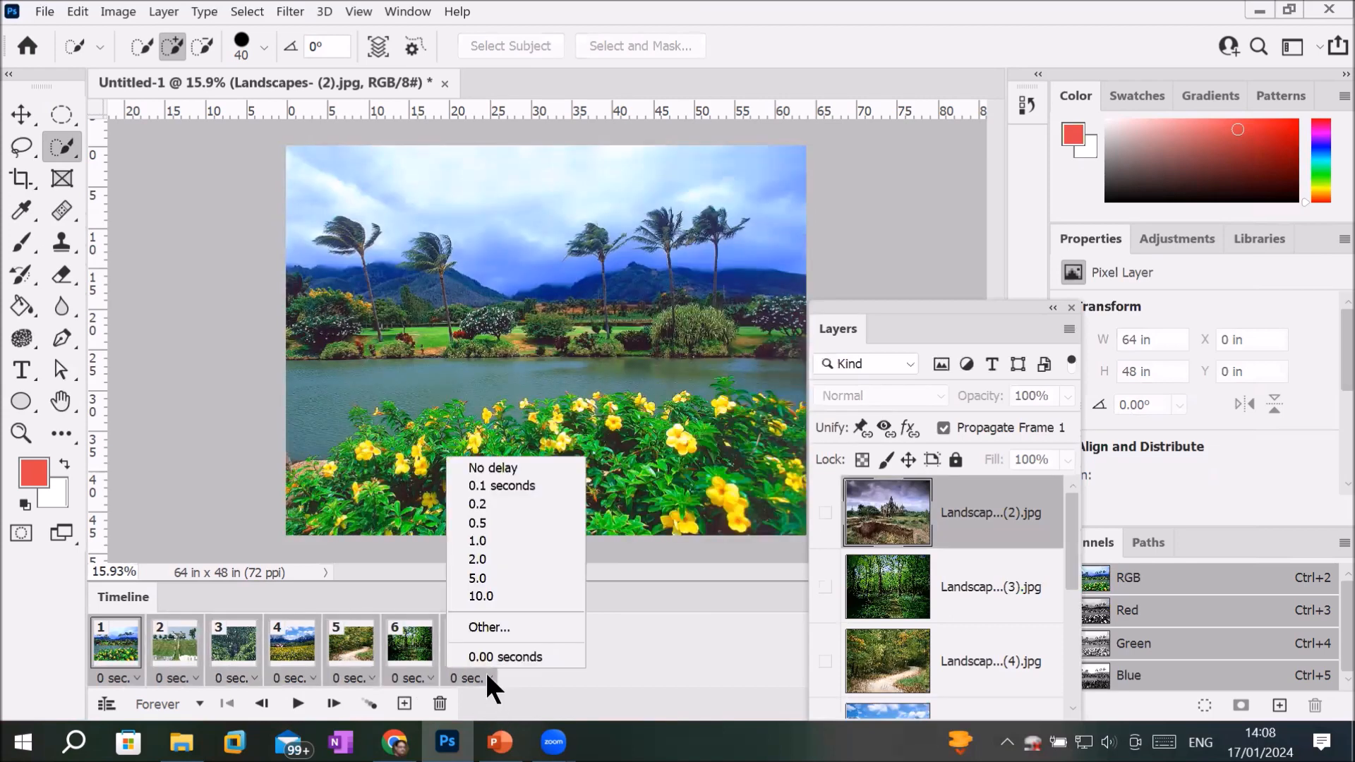
pyautogui.click(488, 522)
pyautogui.click(292, 712)
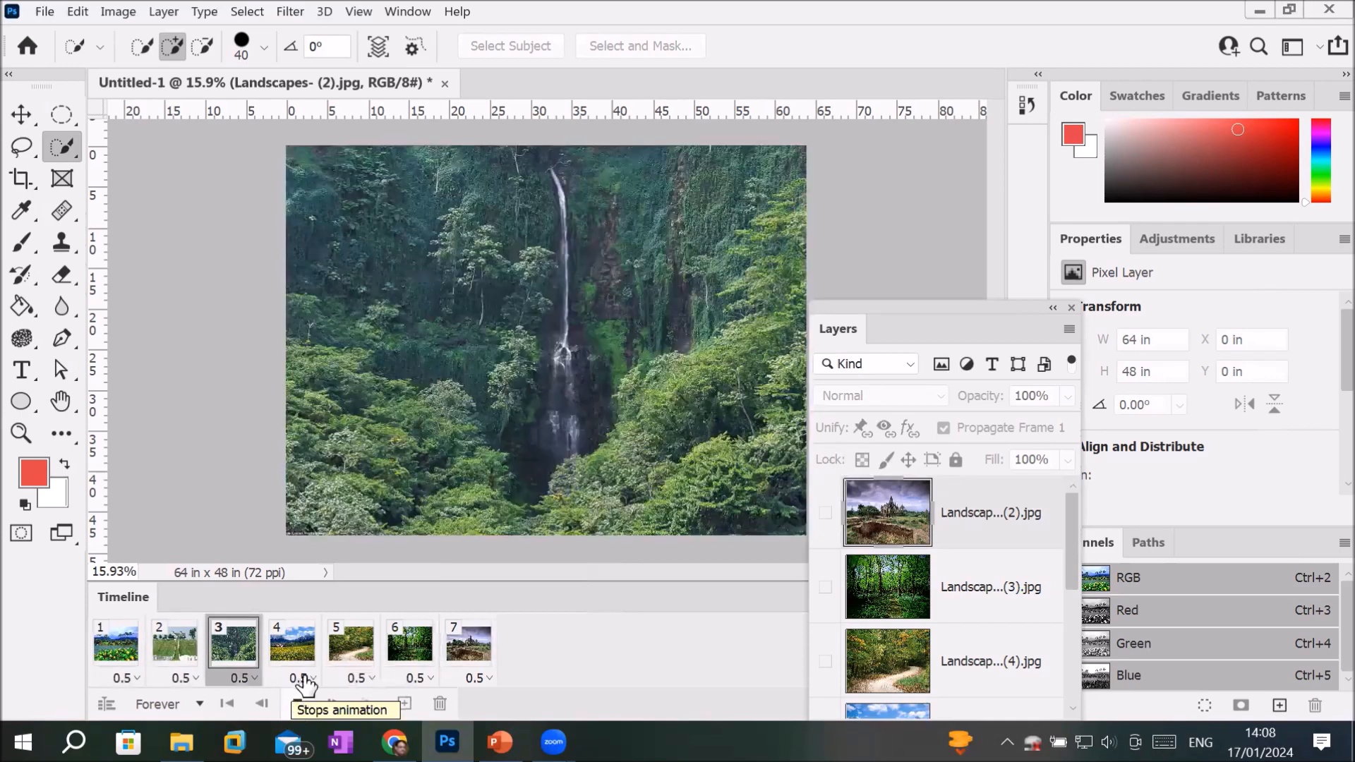
pyautogui.click(297, 705)
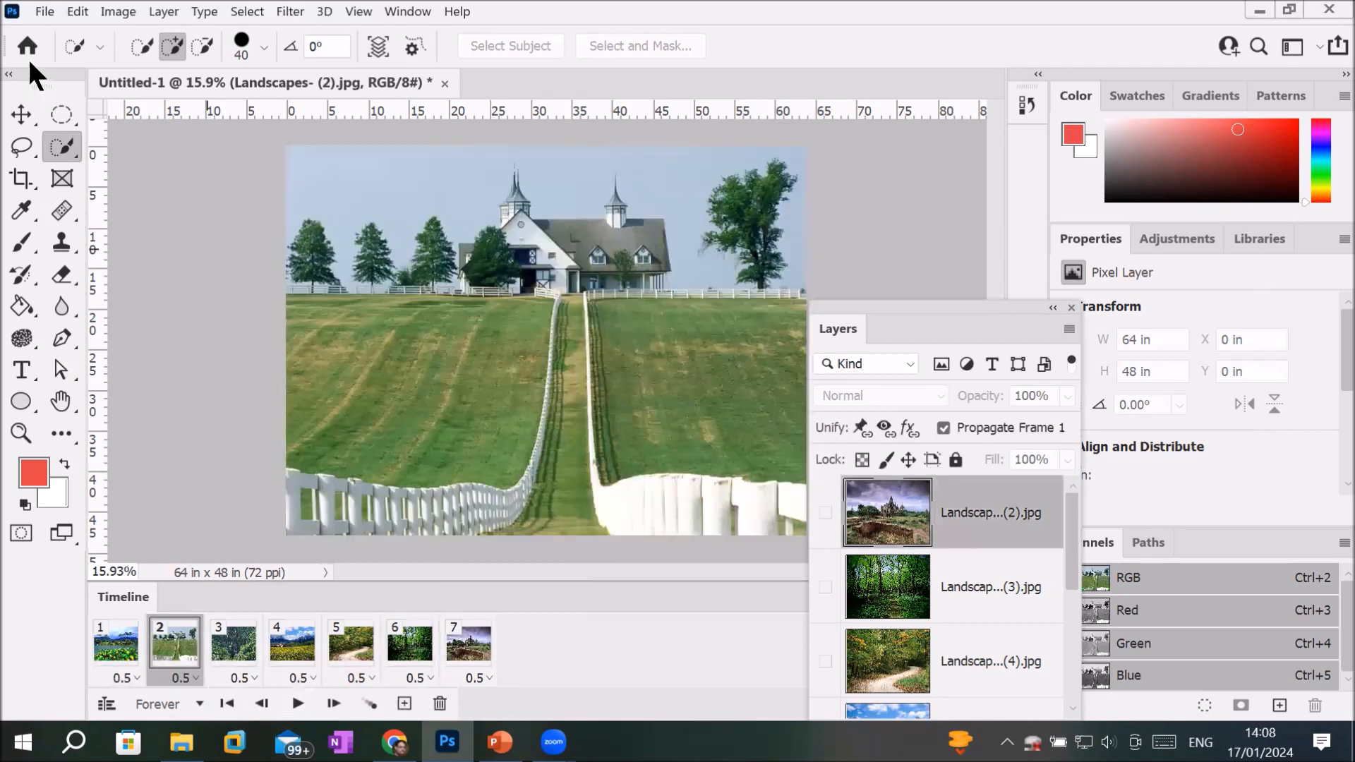
# Start a Save for Web (Legacy) export with the GIF 128 Dithered preset and fit the whole image in the preview
pyautogui.click(36, 7)
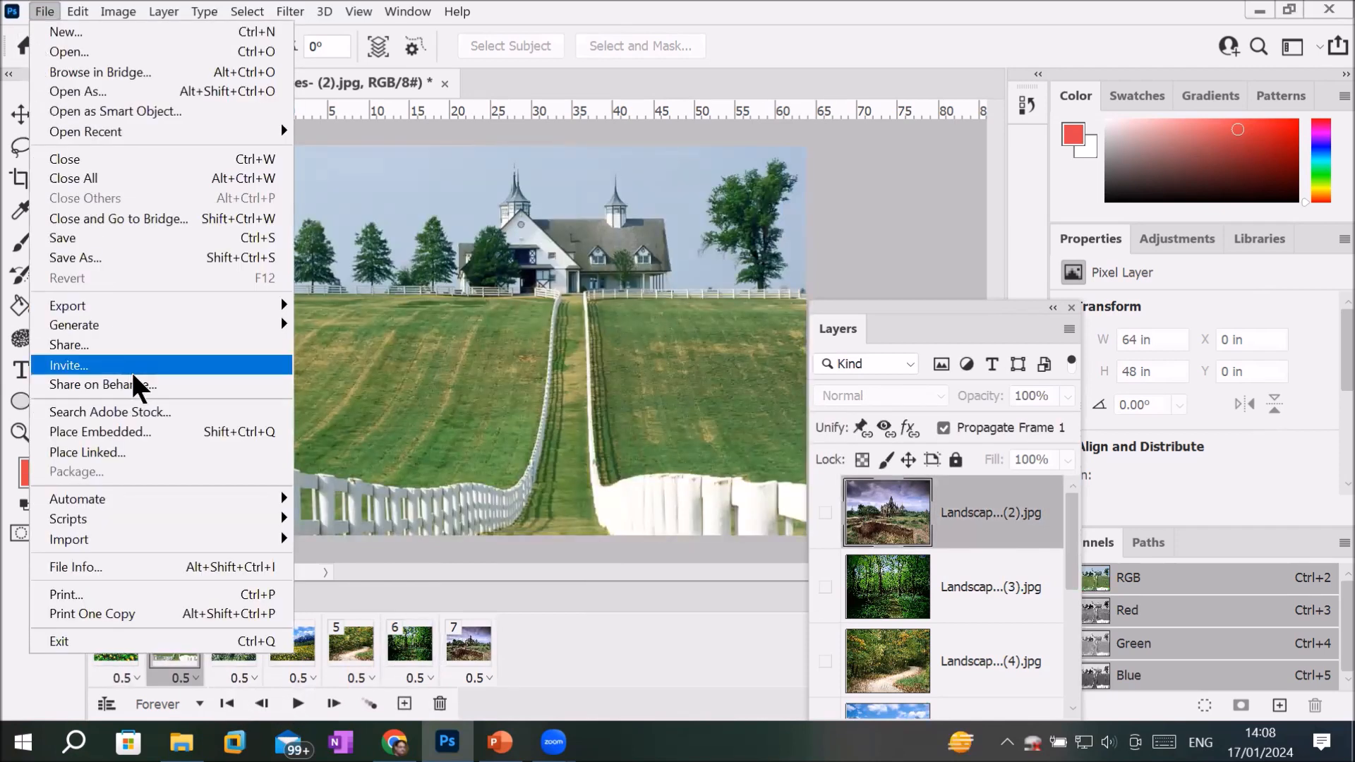
pyautogui.moveTo(193, 305)
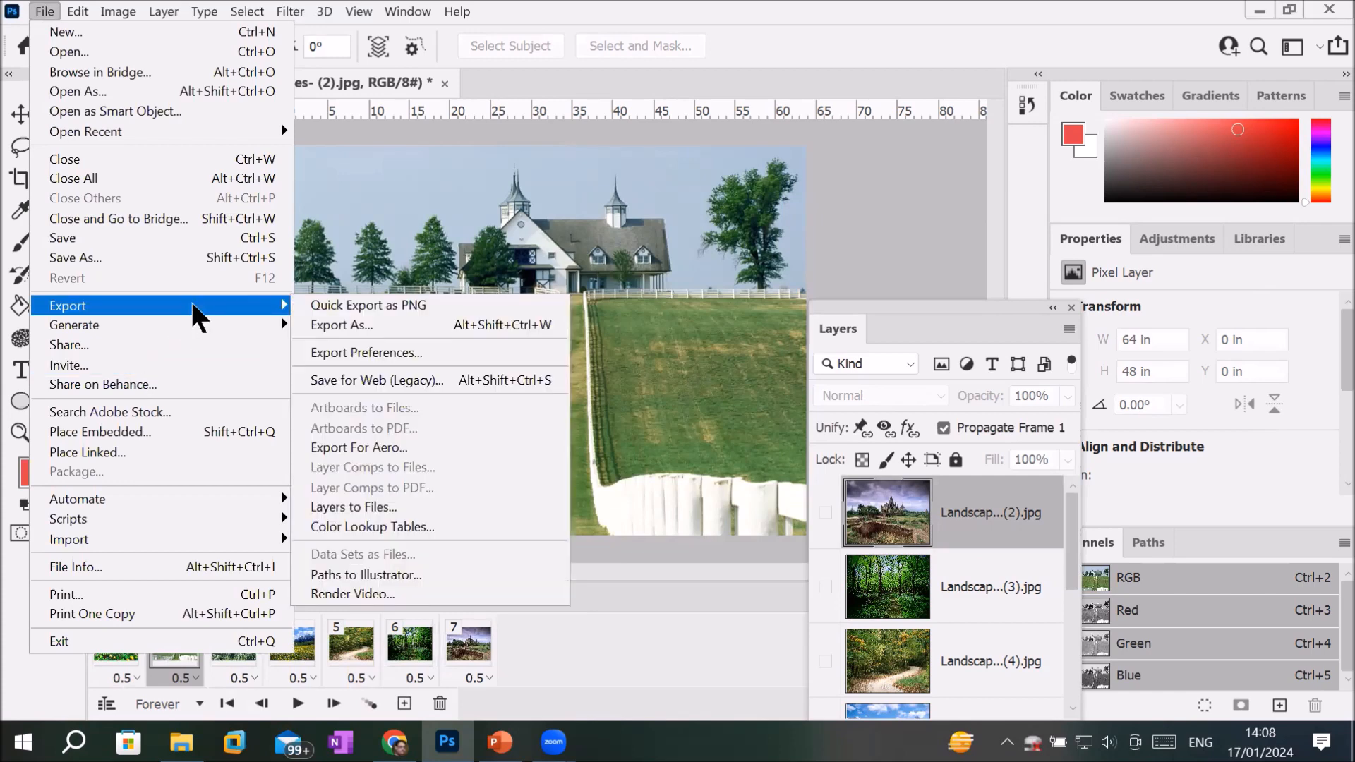
pyautogui.click(358, 380)
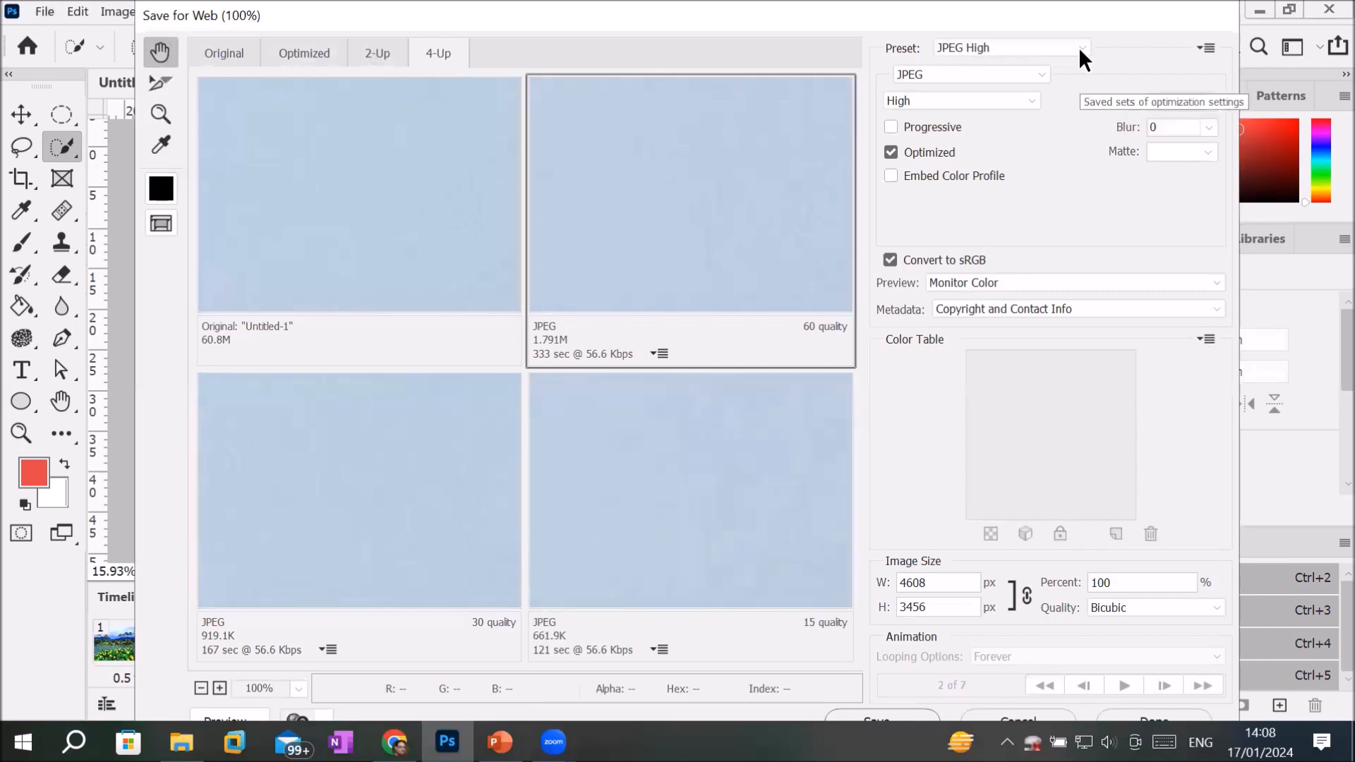
pyautogui.click(1080, 50)
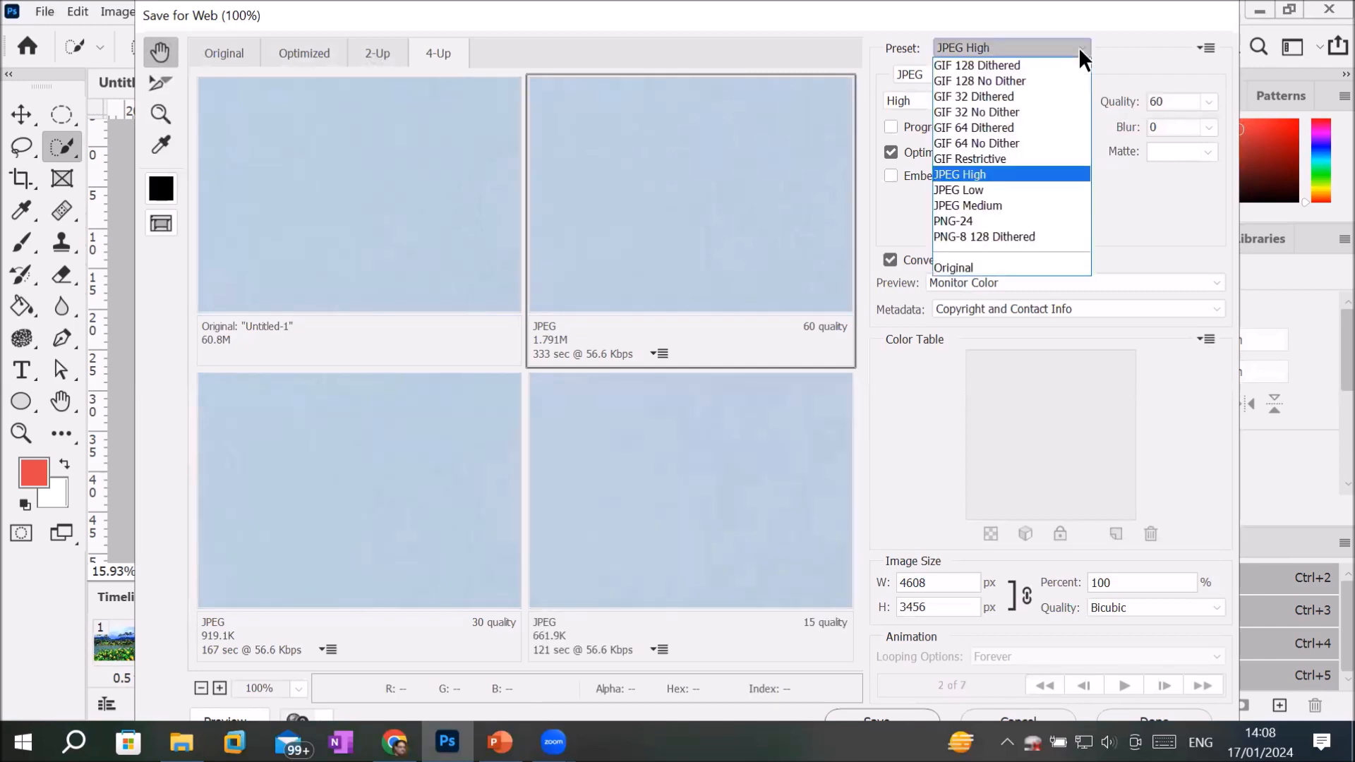
pyautogui.click(1042, 62)
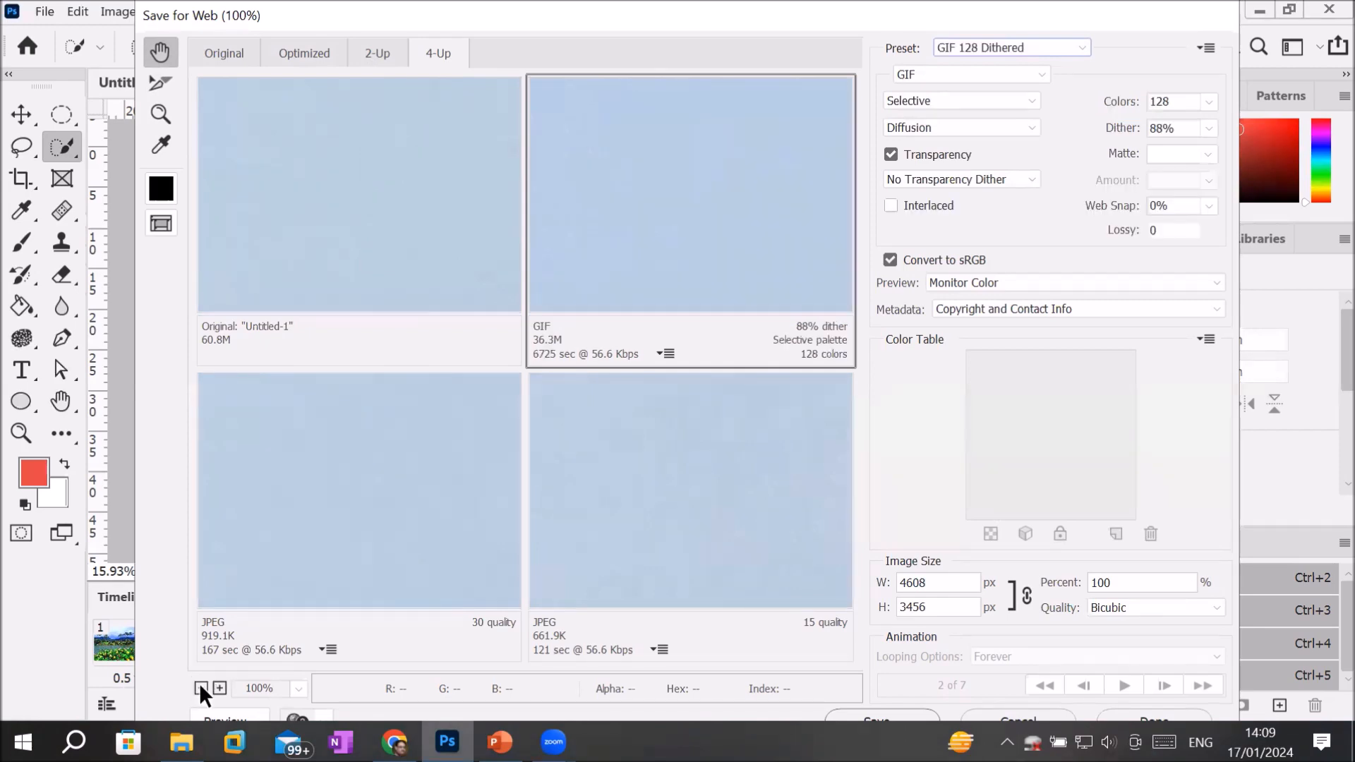
pyautogui.click(200, 688)
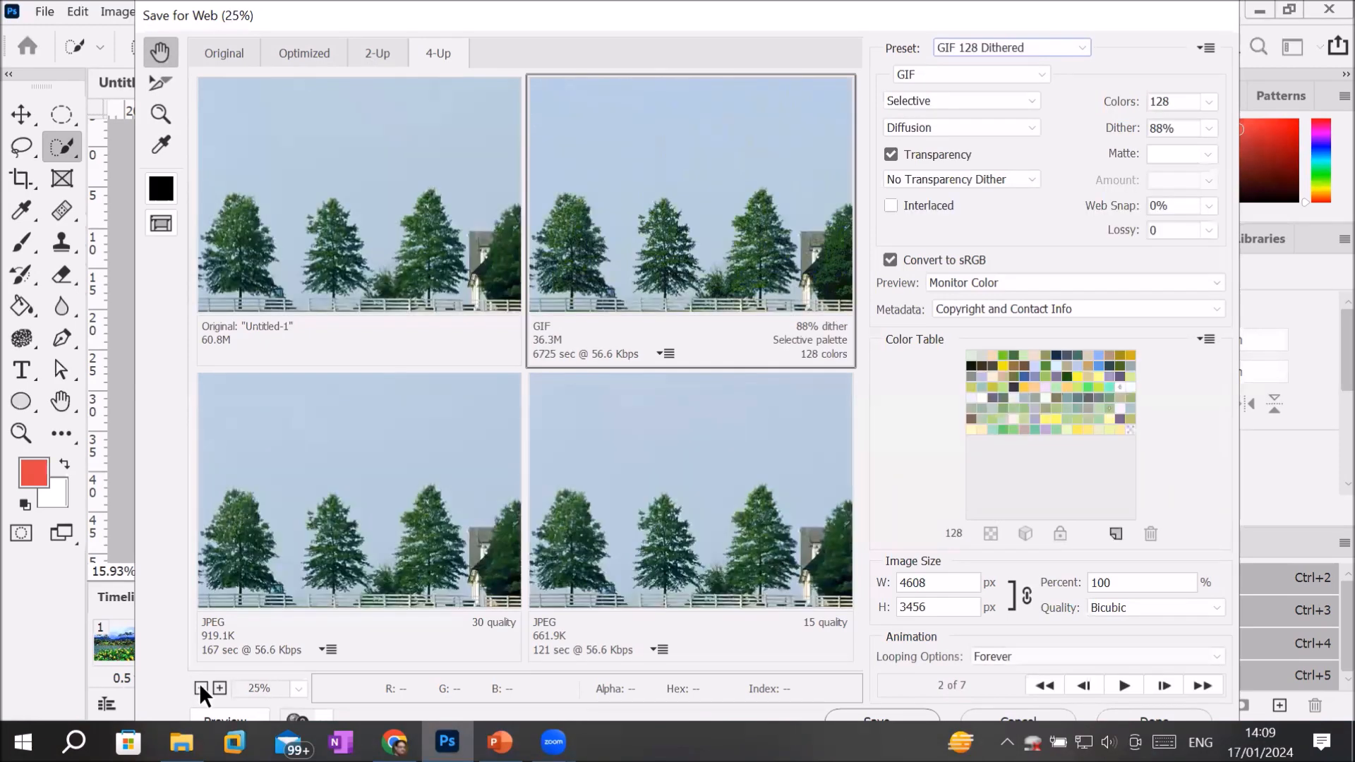
pyautogui.click(200, 688)
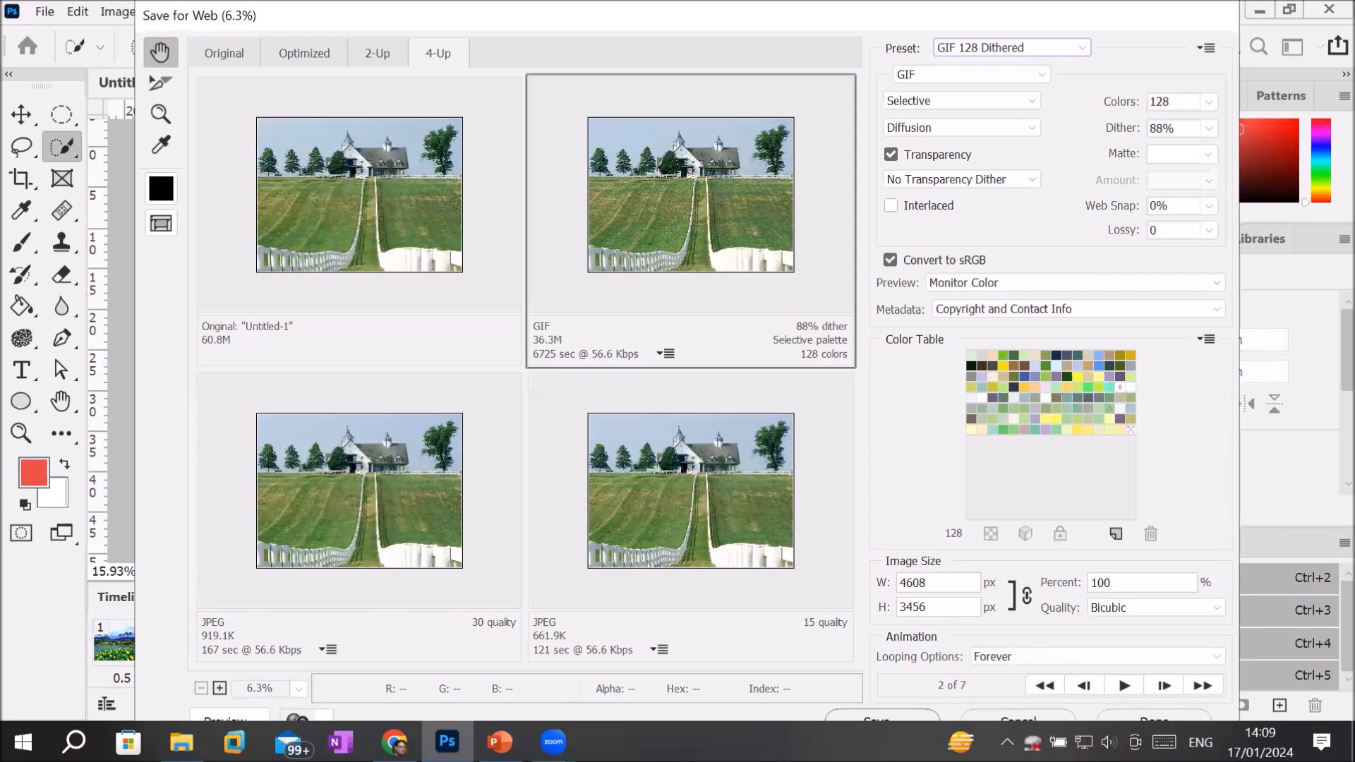
# Save the optimized GIF as landscapes in the BNS folder on the Desktop
pyautogui.click(882, 720)
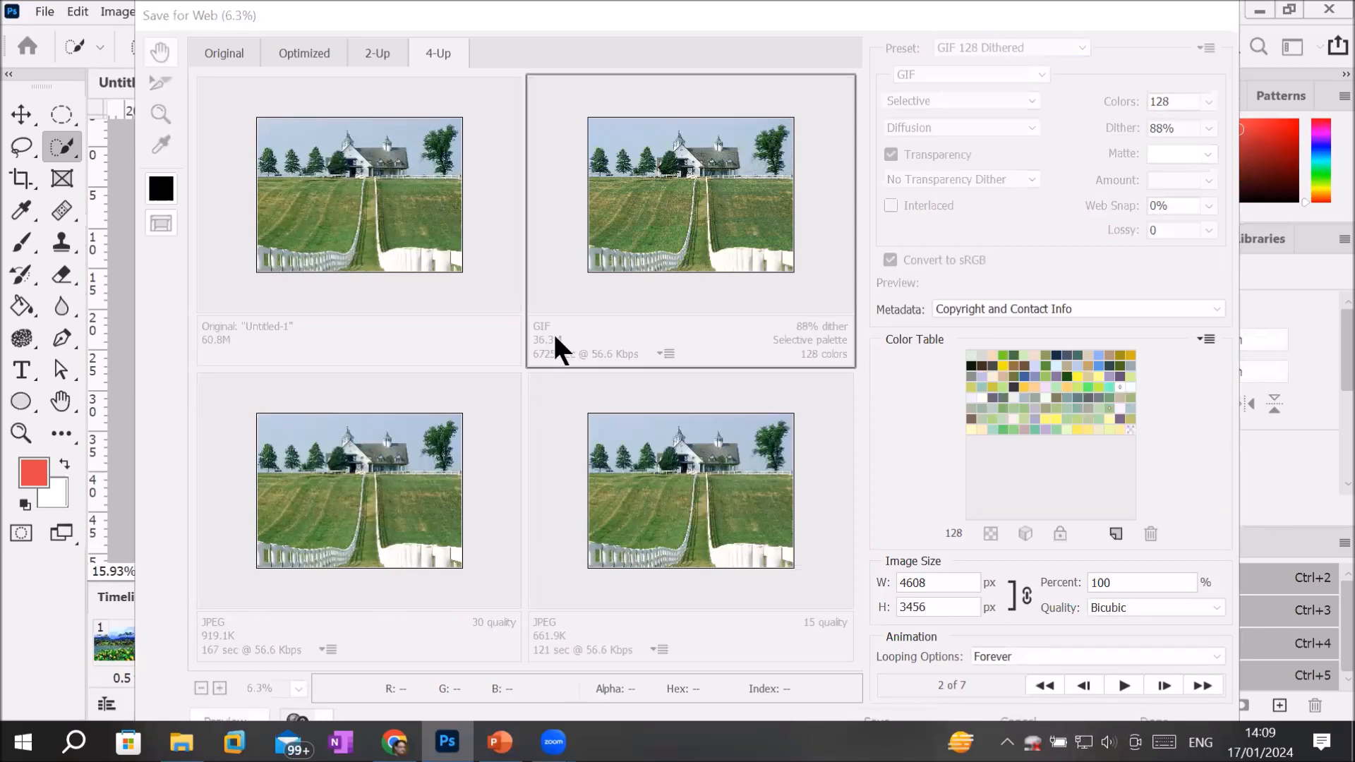
pyautogui.click(329, 78)
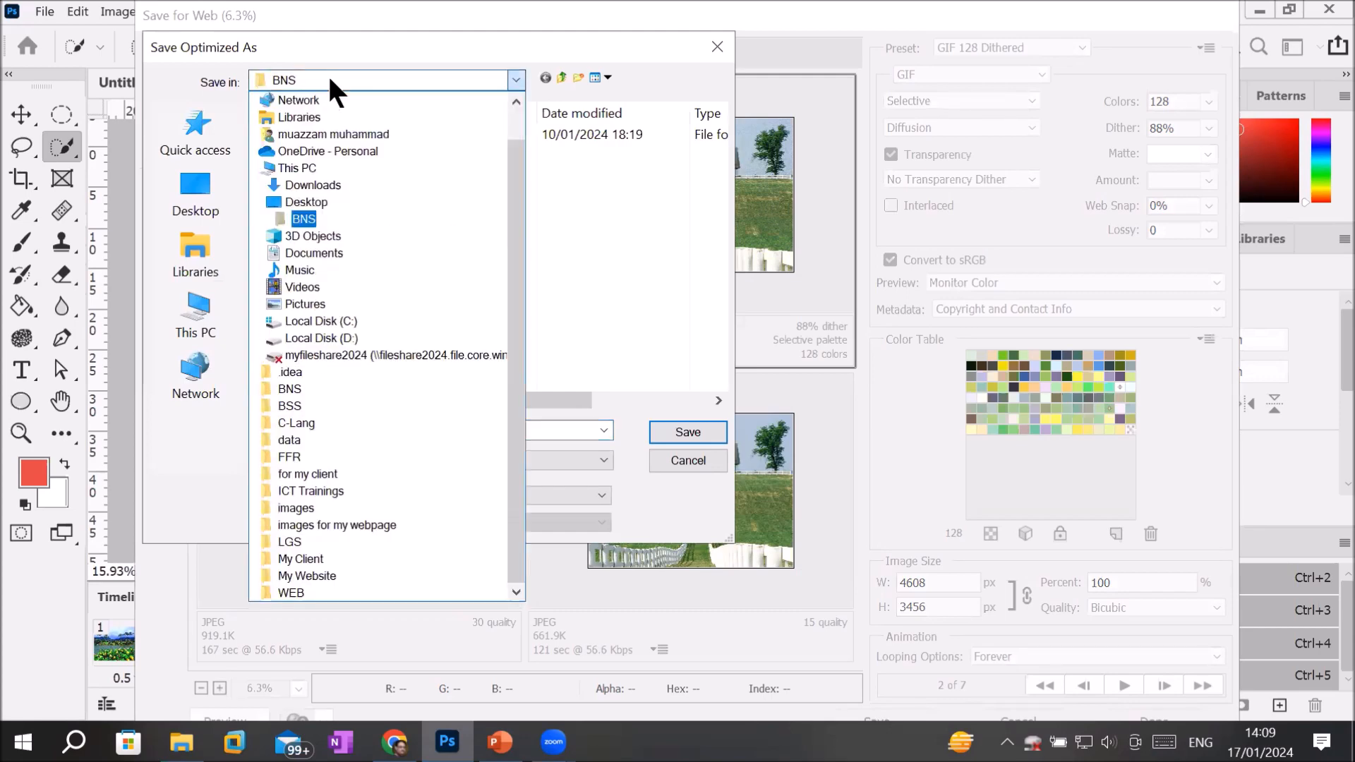
pyautogui.click(306, 221)
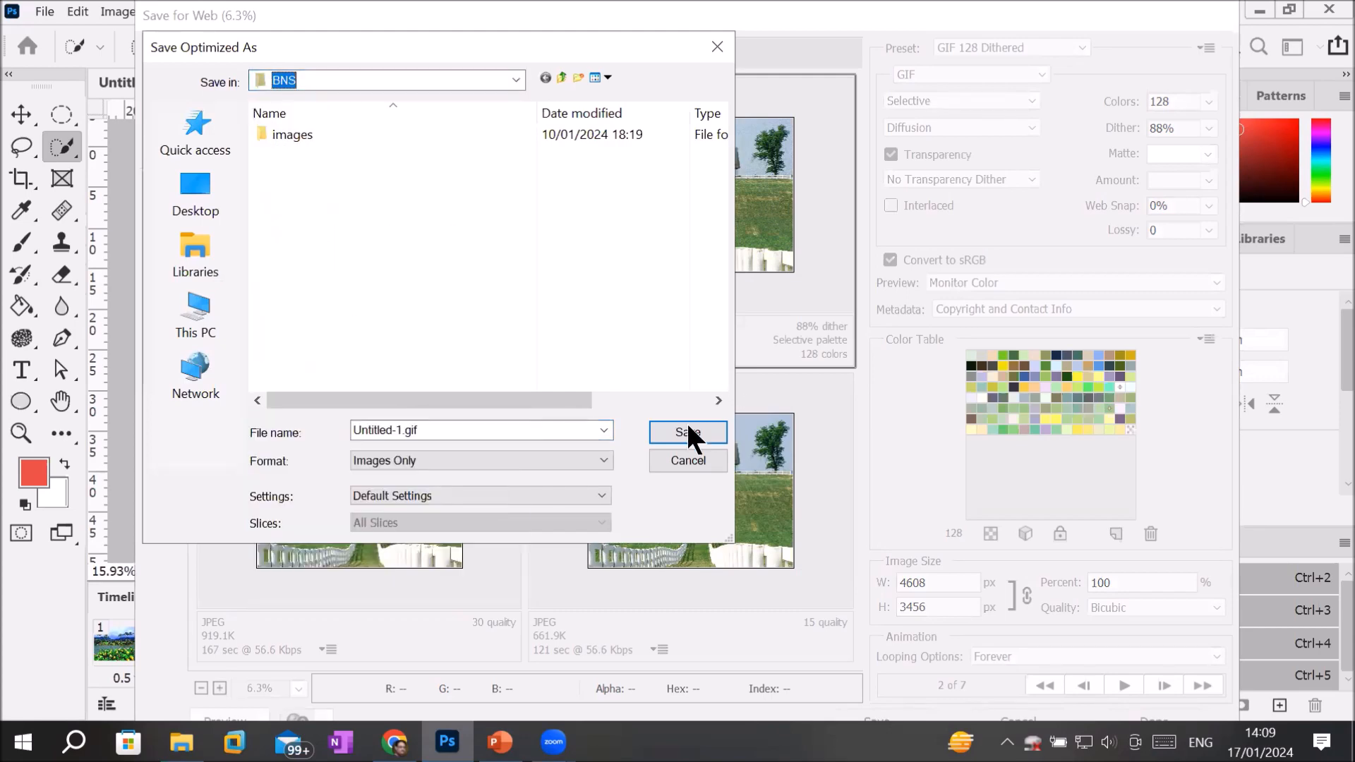
pyautogui.moveTo(416, 431); pyautogui.dragTo(357, 432)
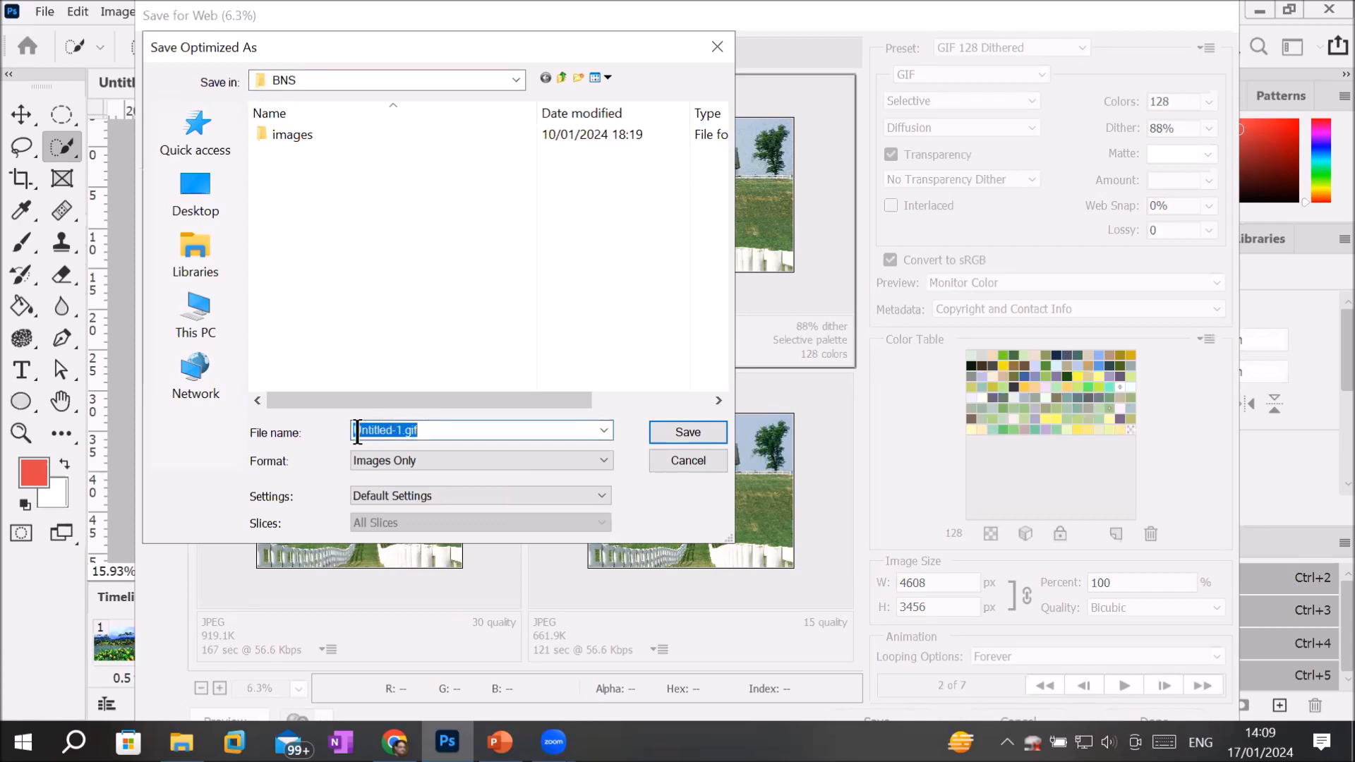
pyautogui.write('lands')
pyautogui.write('capt')
pyautogui.press('BackSpace')
pyautogui.write('es')
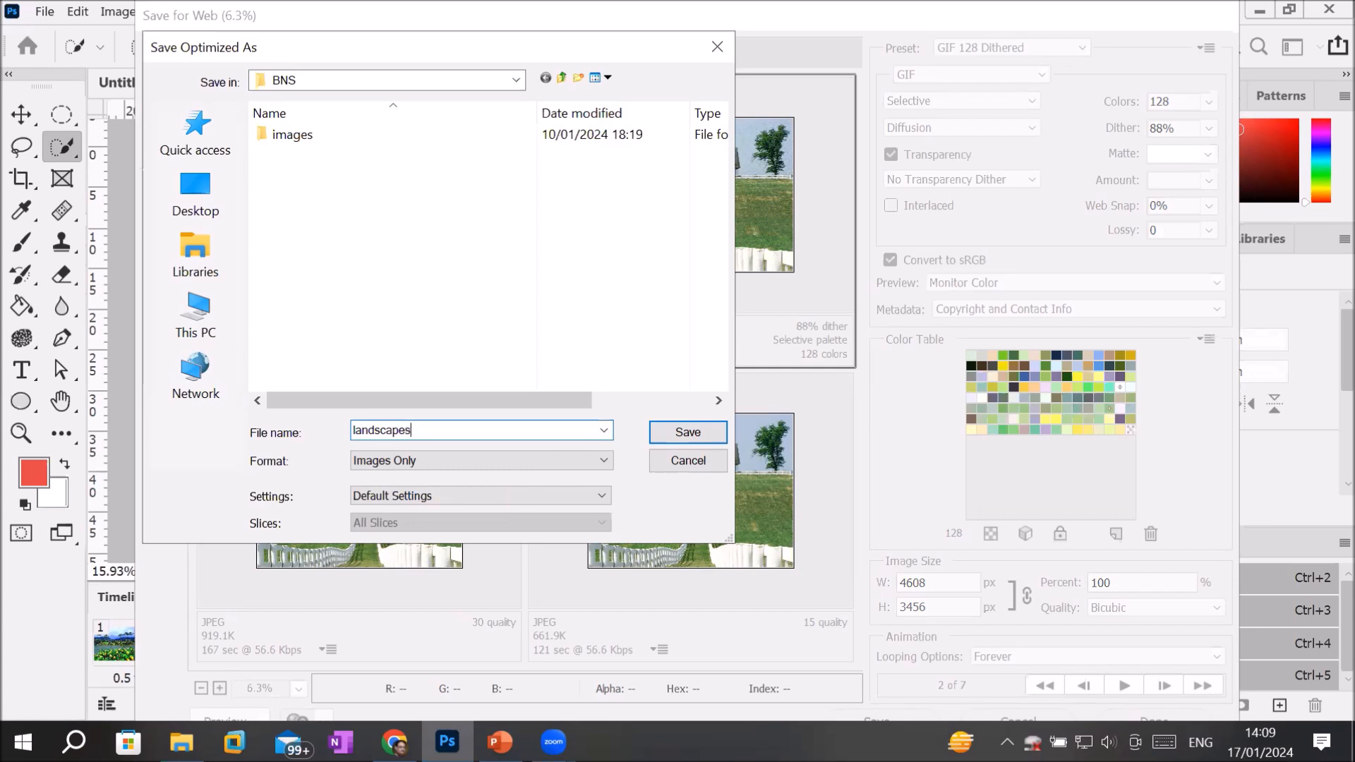
pyautogui.press('Return')
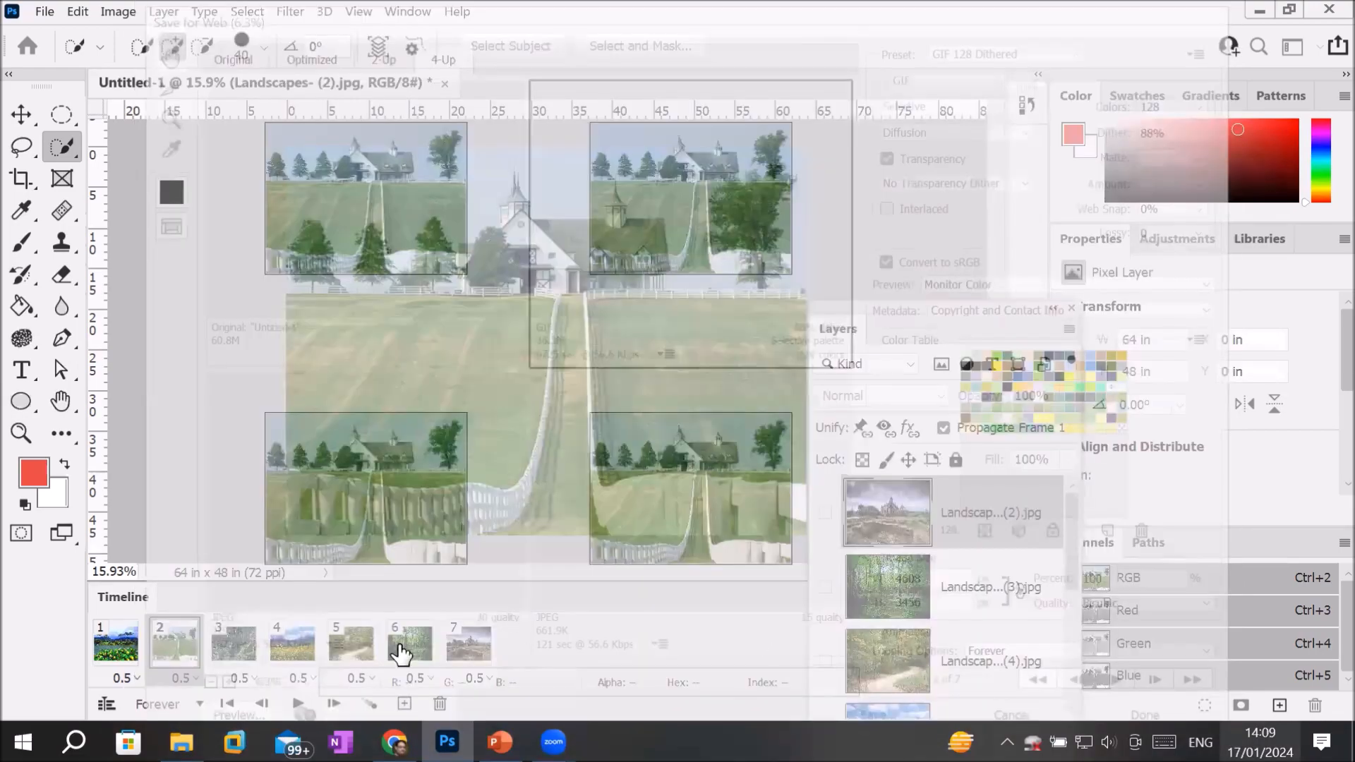
# Find landscapes.gif in the Desktop's BNS folder and open it with Google Chrome to watch the animation
pyautogui.click(181, 741)
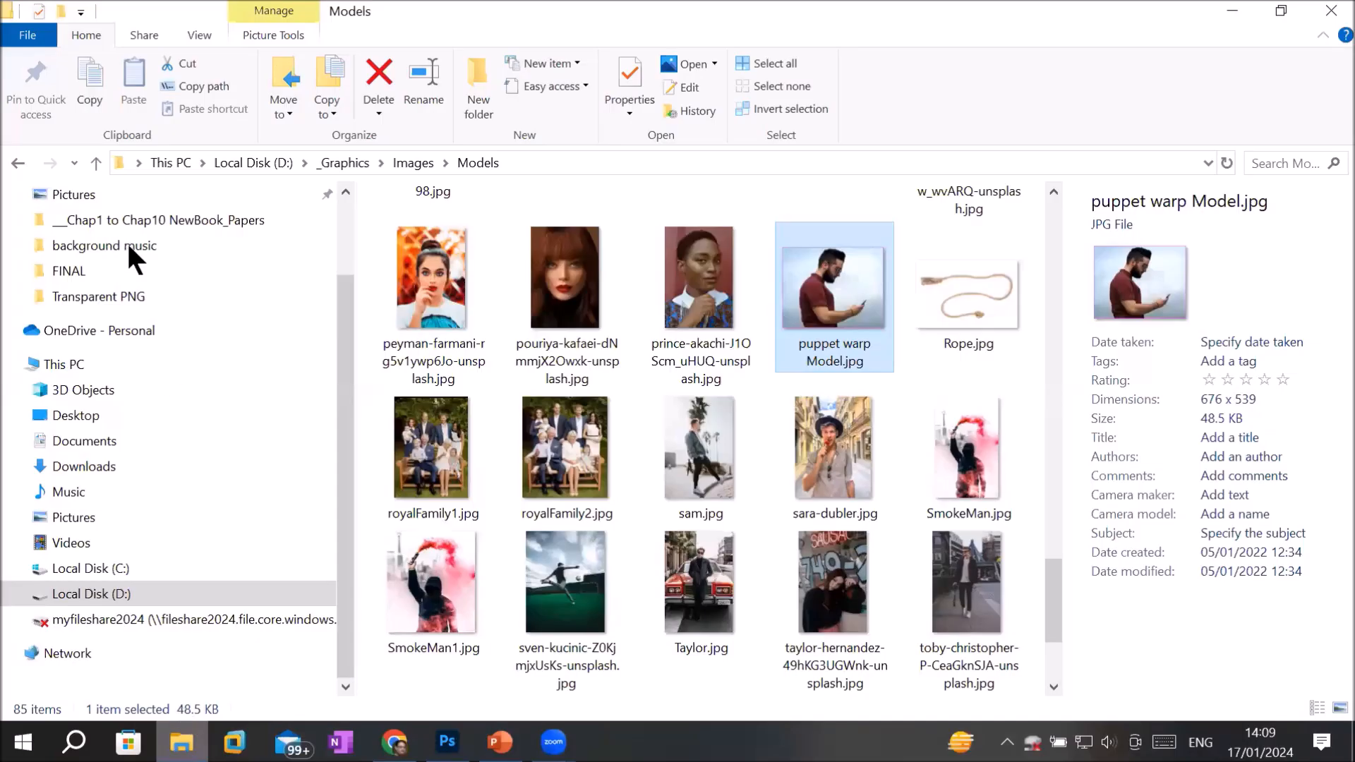
pyautogui.scroll(2, 128, 240)
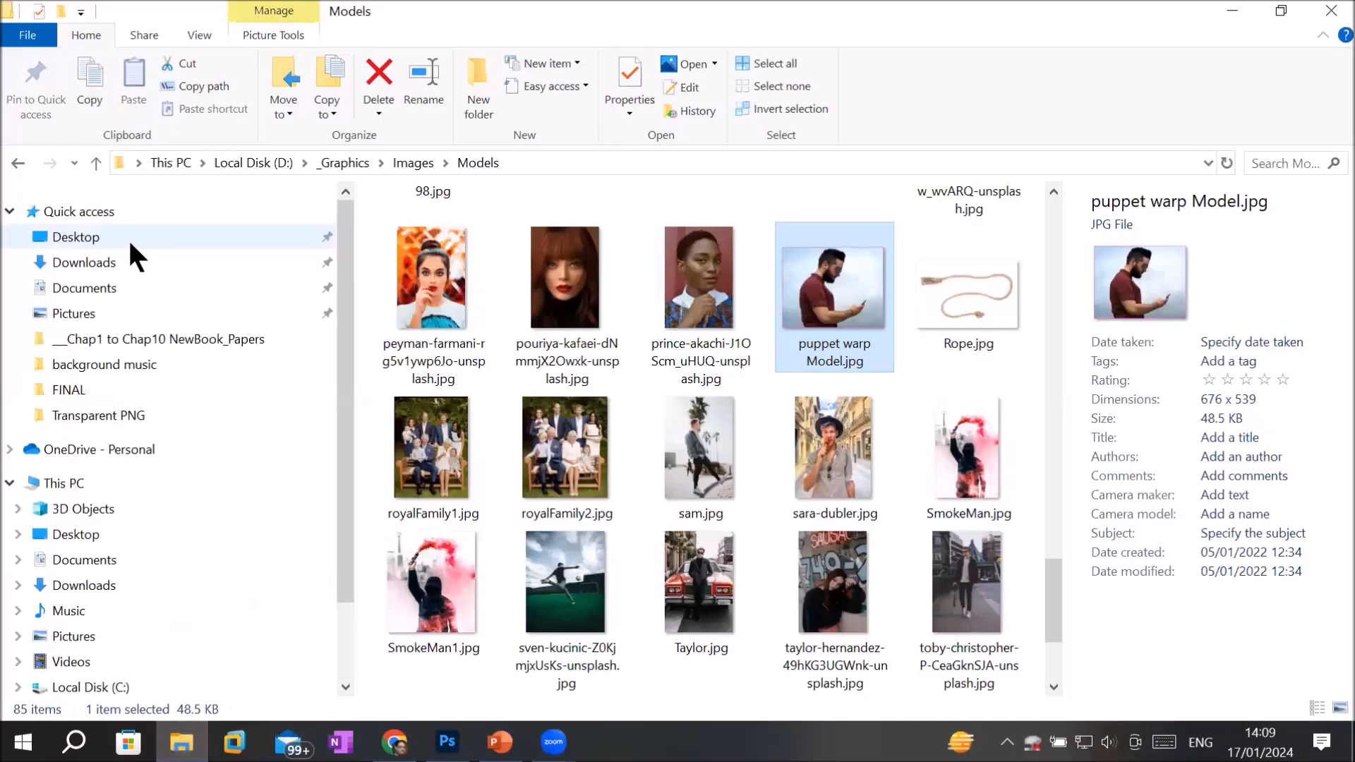
pyautogui.click(128, 239)
pyautogui.doubleClick(434, 412)
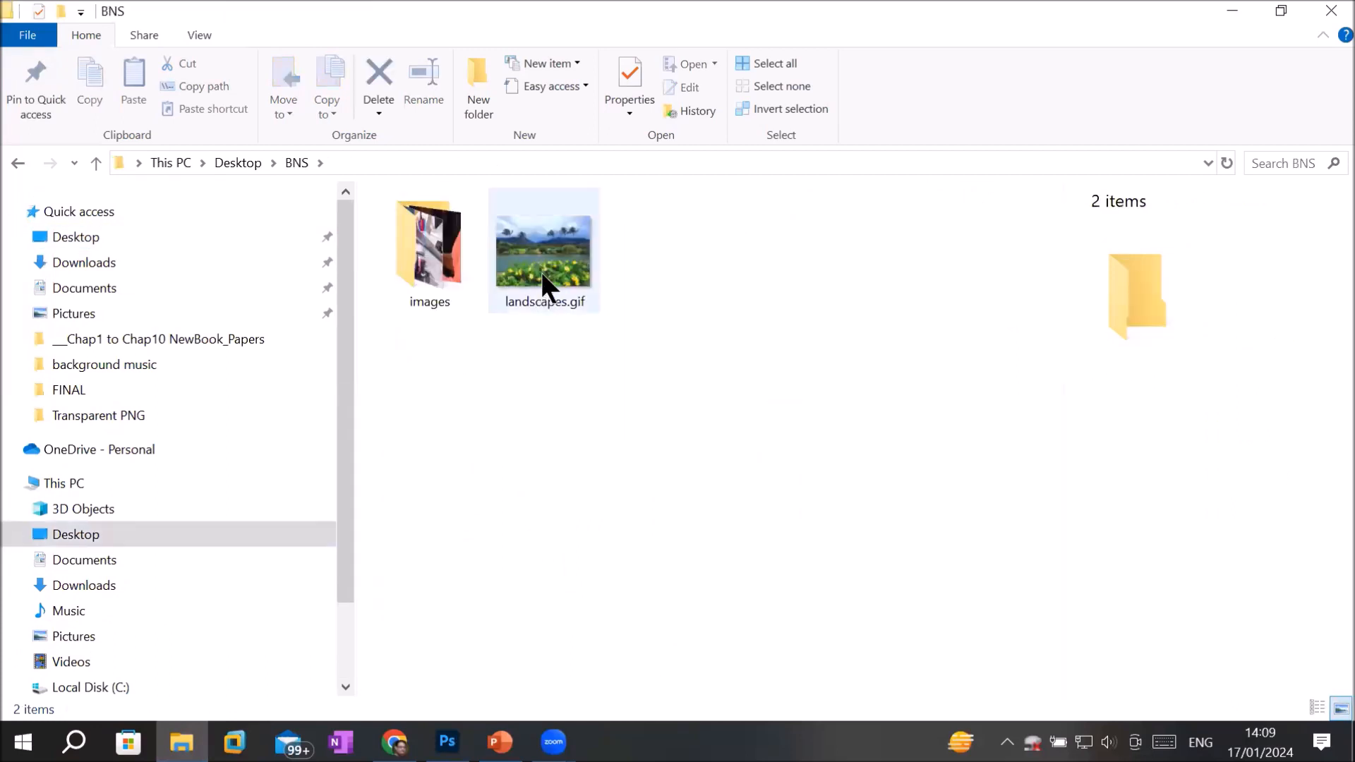
pyautogui.click(541, 271)
pyautogui.rightClick(540, 271)
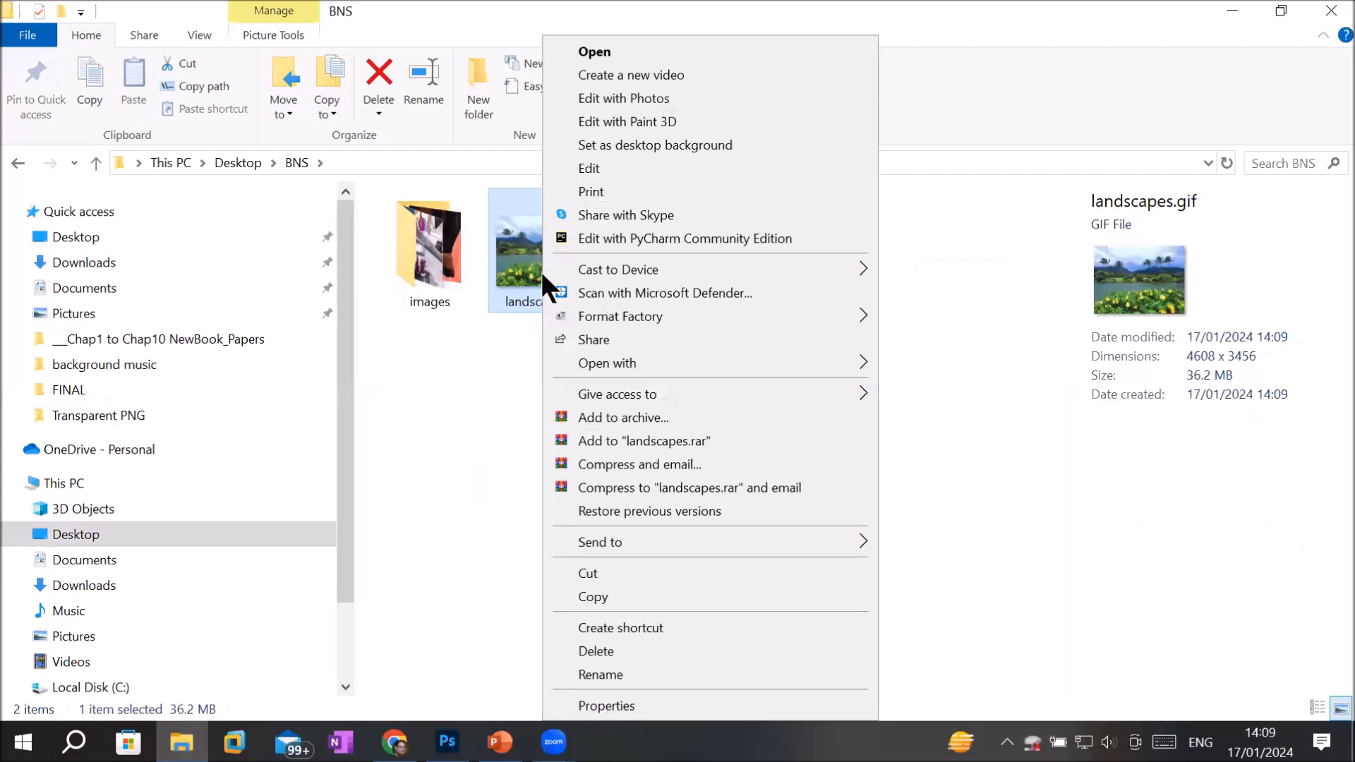
pyautogui.moveTo(708, 370)
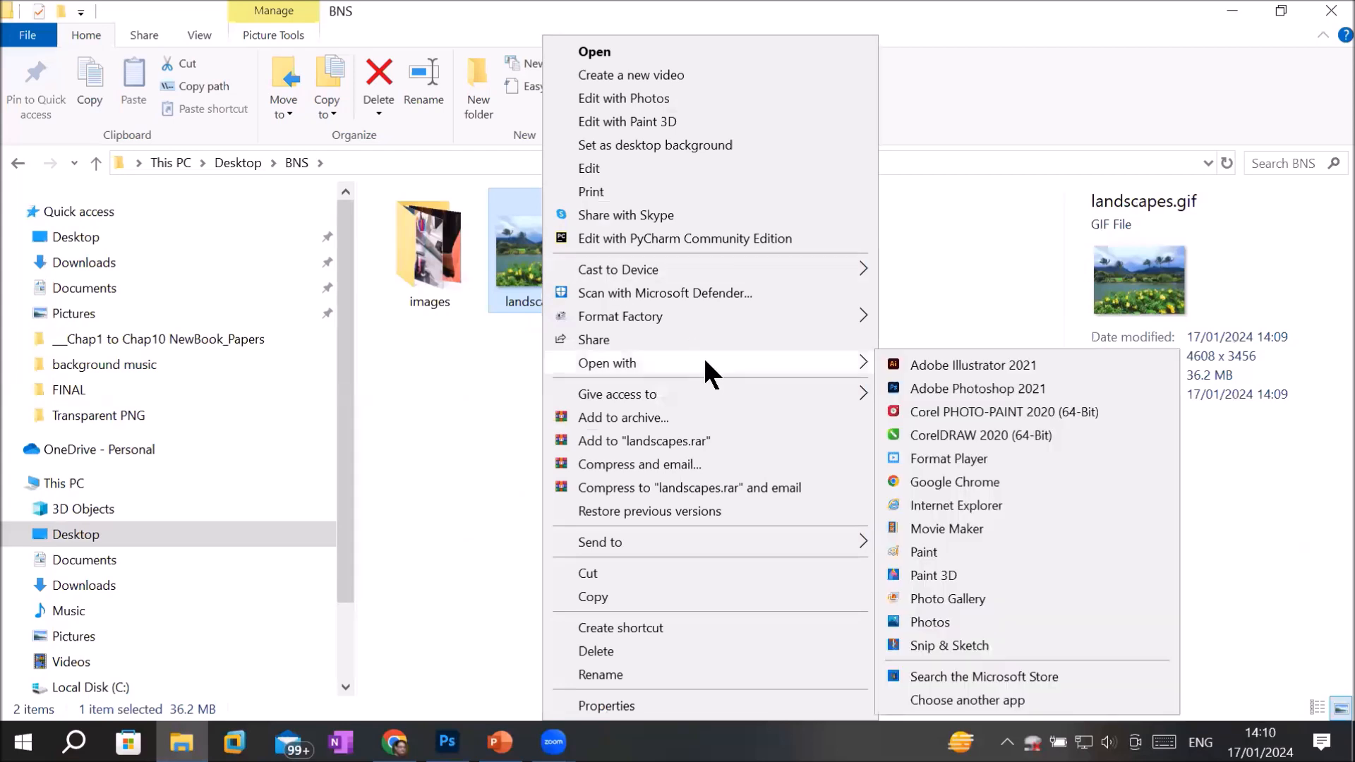
pyautogui.click(976, 480)
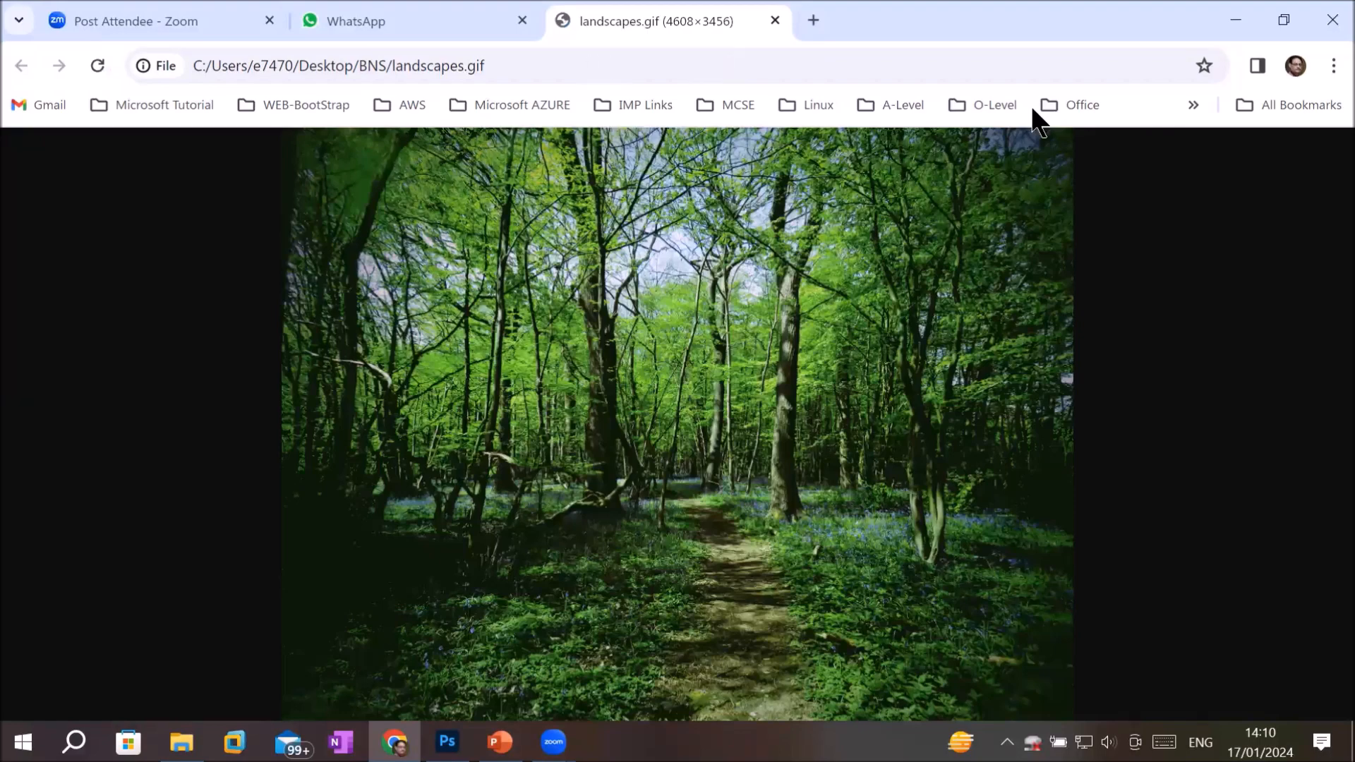
# Return to Photoshop, close the landscape document without saving, and create a new Letter document of 8.5 x 11 in at 300 ppi
pyautogui.hotkey('alt', 'Tab')
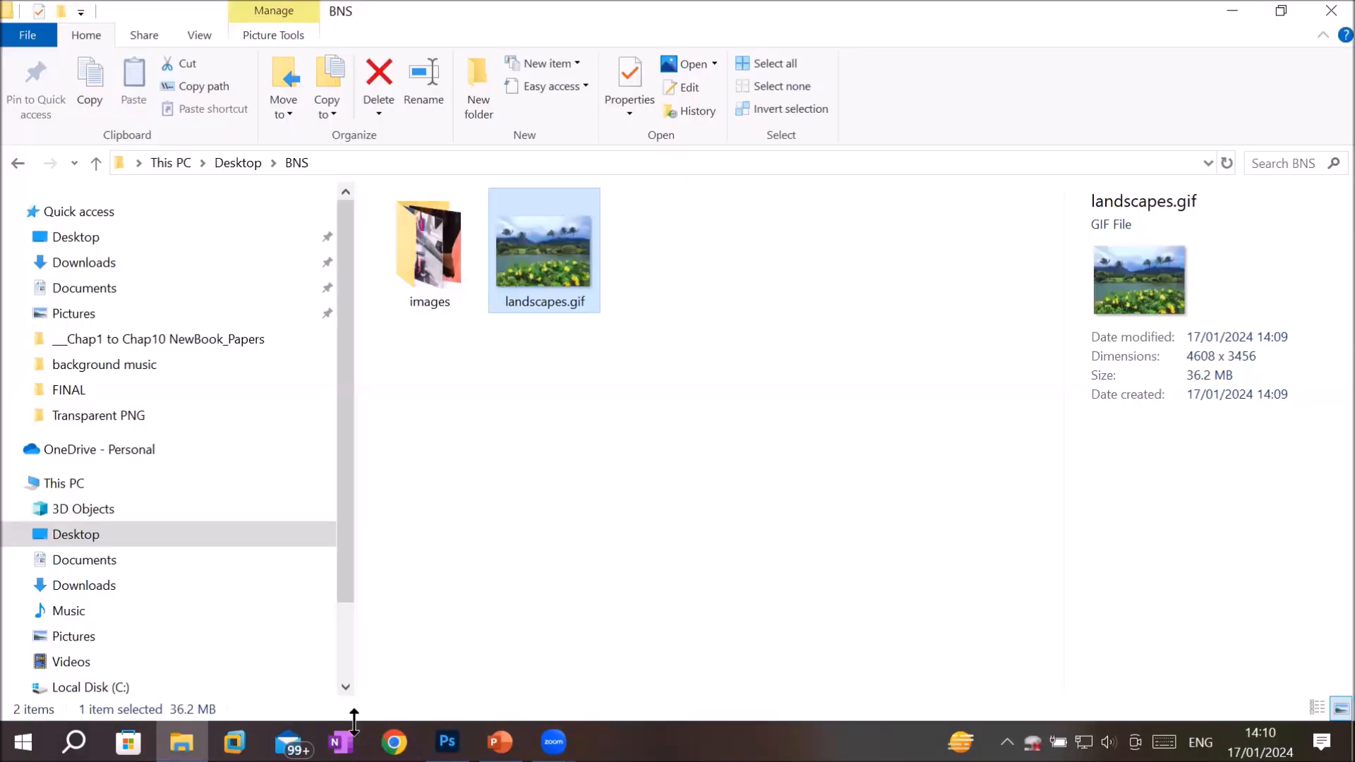
pyautogui.hotkey('alt', 'Tab')
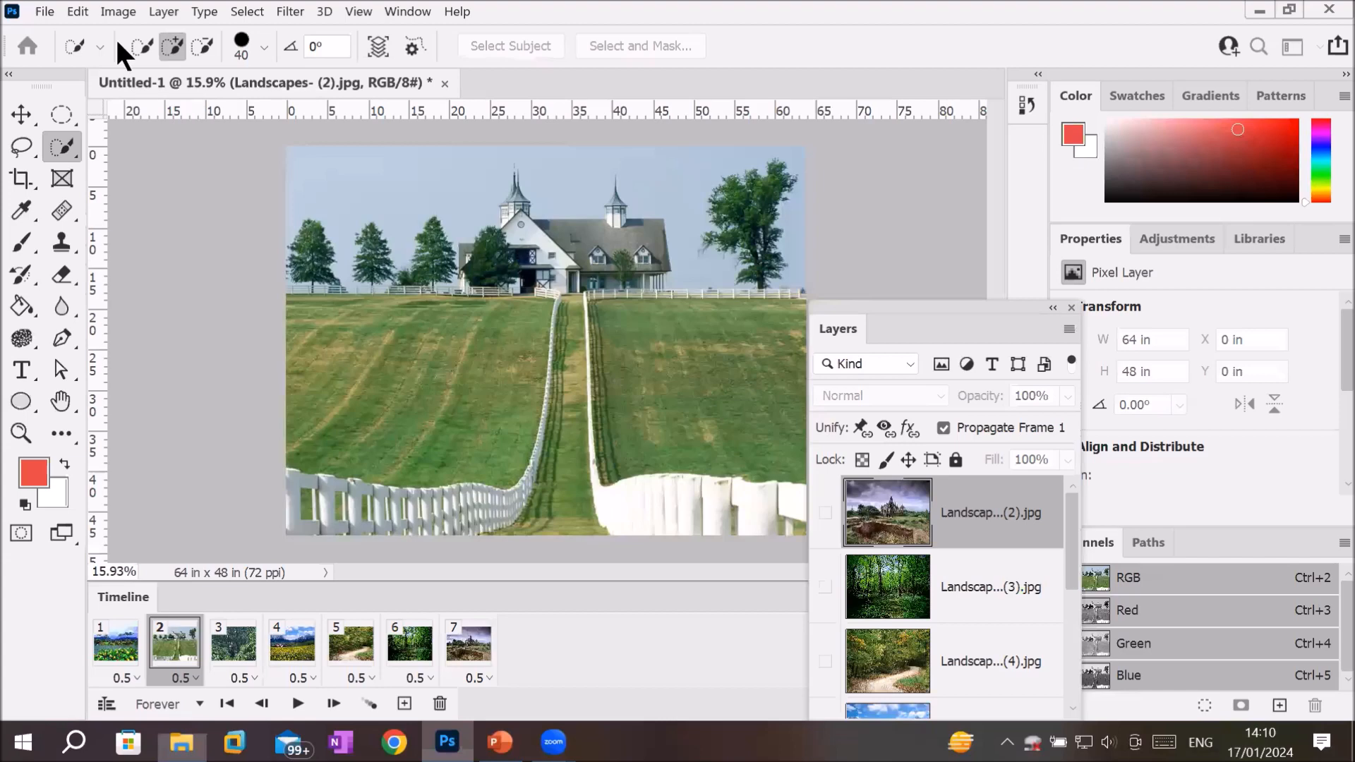
pyautogui.click(40, 12)
pyautogui.click(108, 177)
pyautogui.click(738, 304)
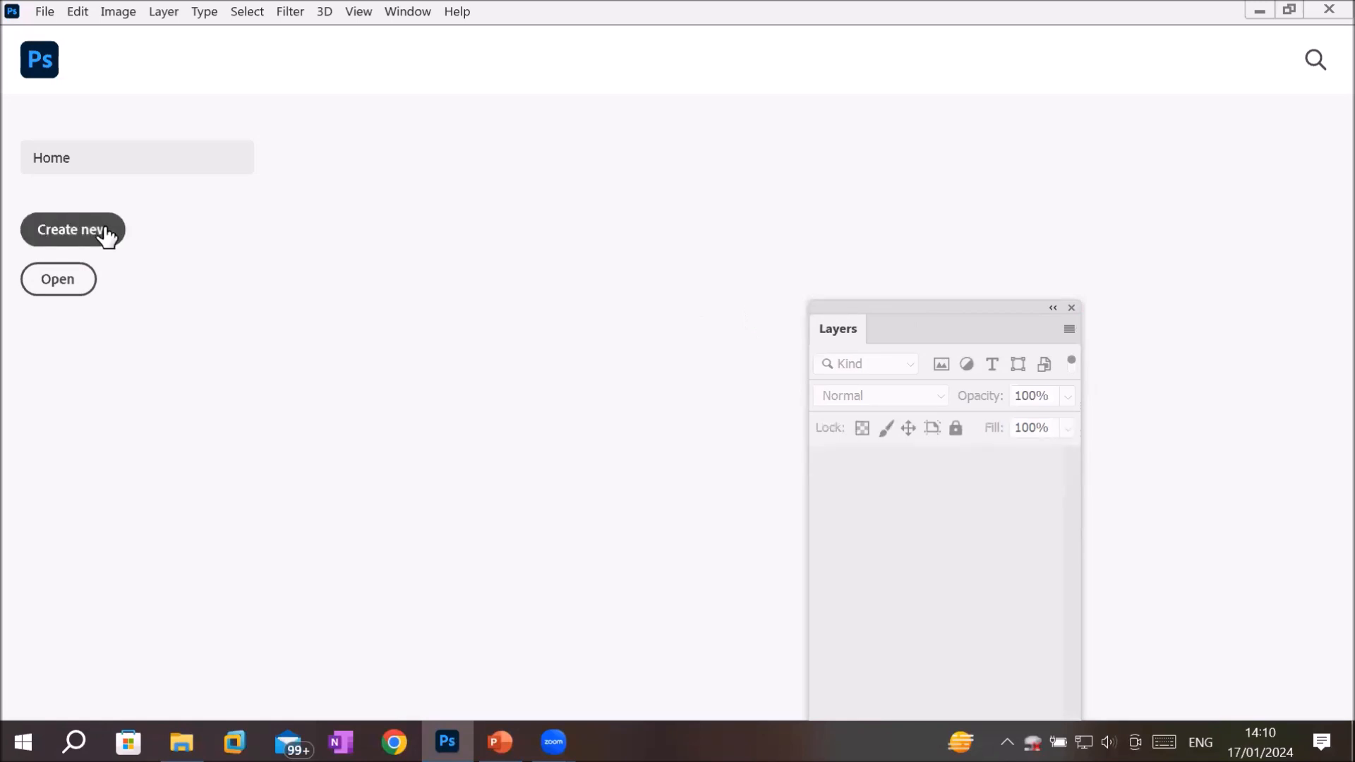
pyautogui.click(105, 233)
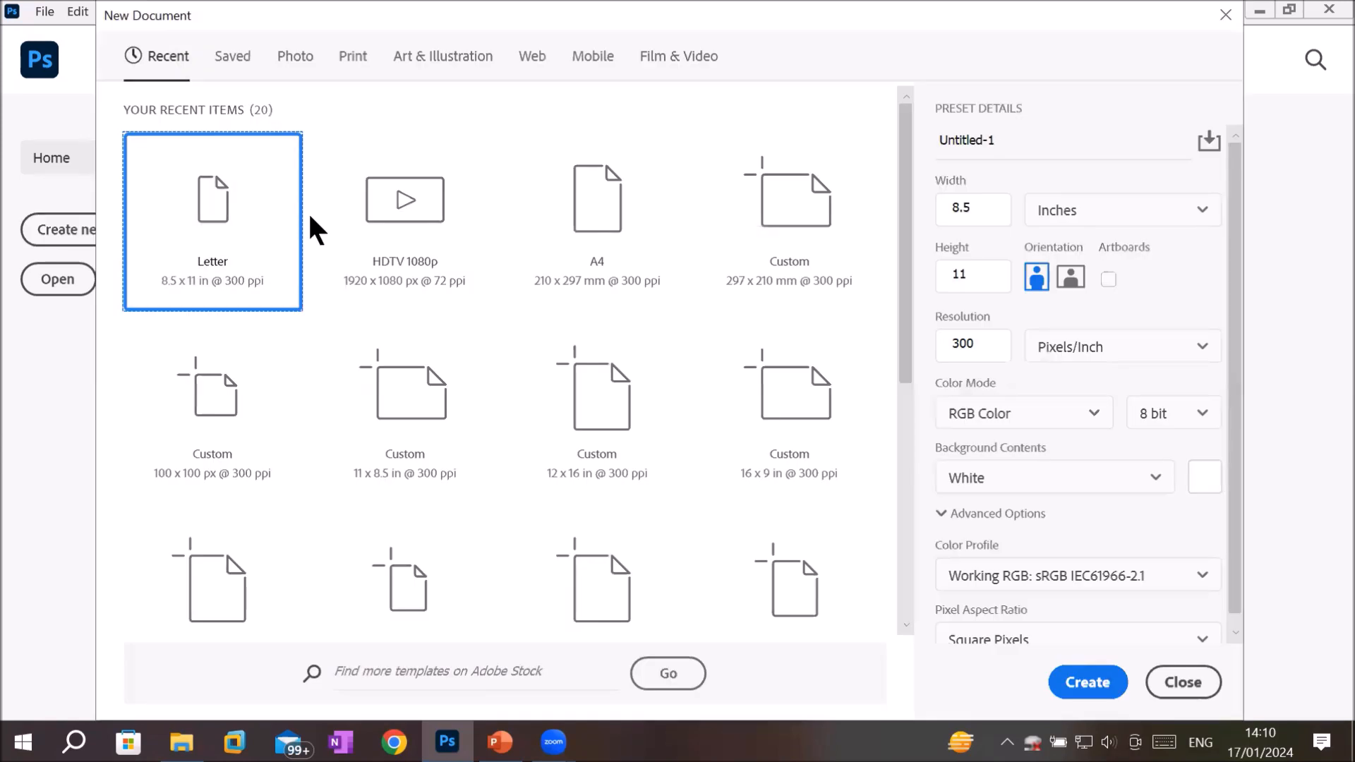
pyautogui.doubleClick(266, 230)
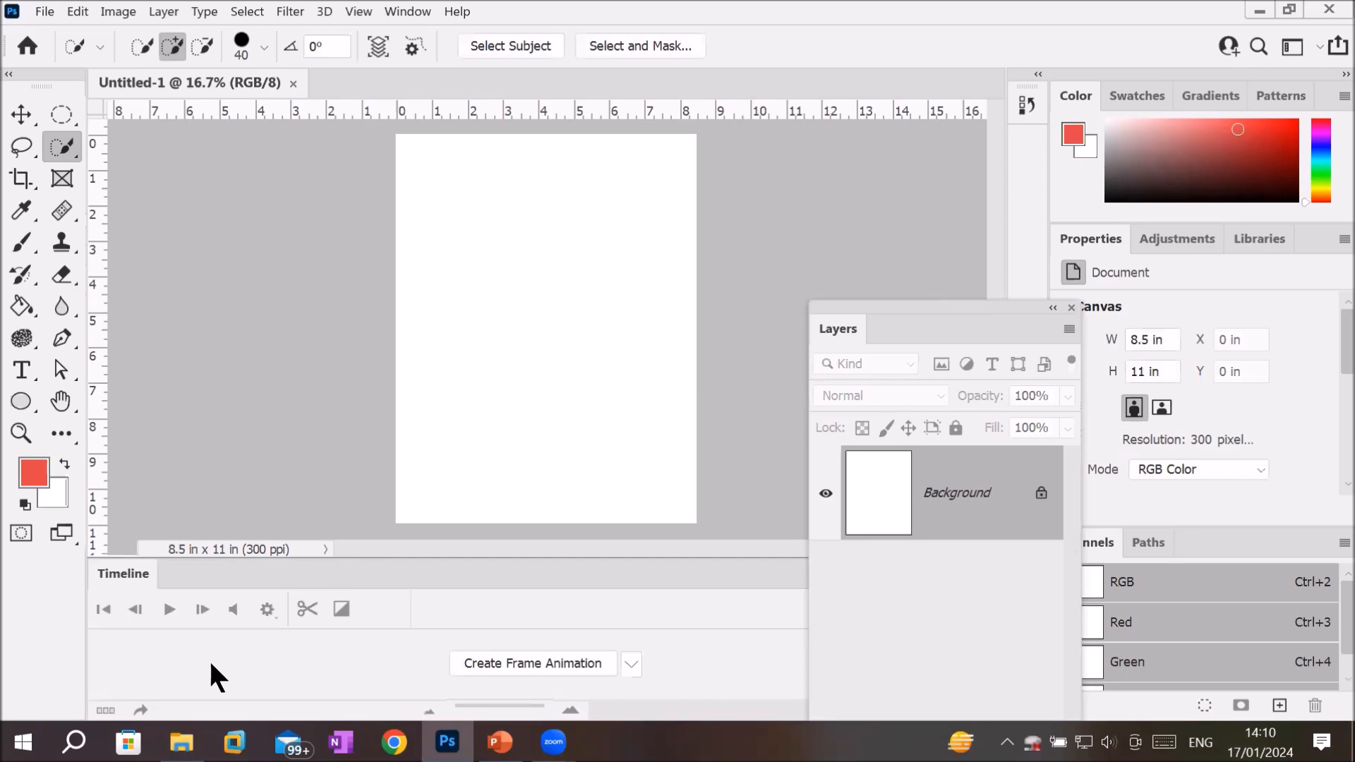
# Browse in File Explorer to the Images folder inside _Graphics on drive D to find the football picture for the new document
pyautogui.click(181, 741)
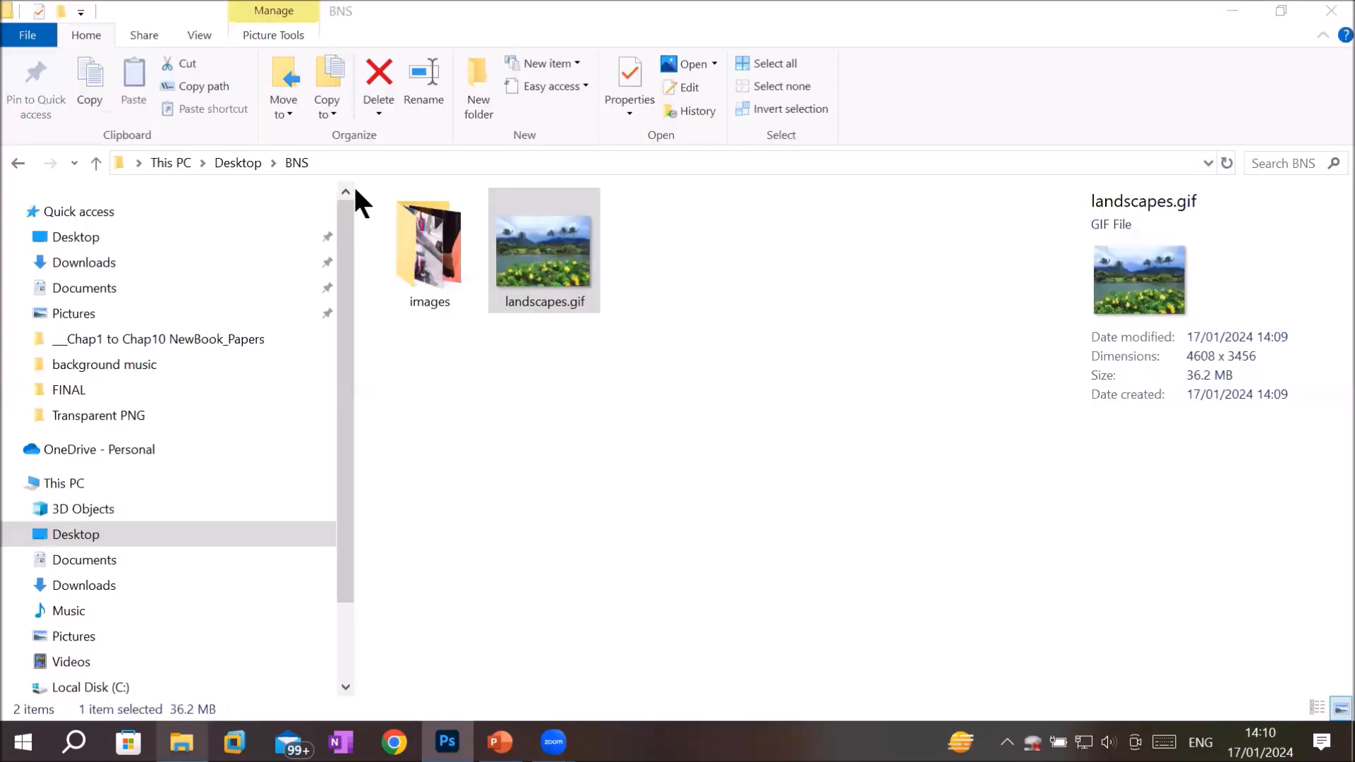
pyautogui.click(240, 162)
pyautogui.click(182, 162)
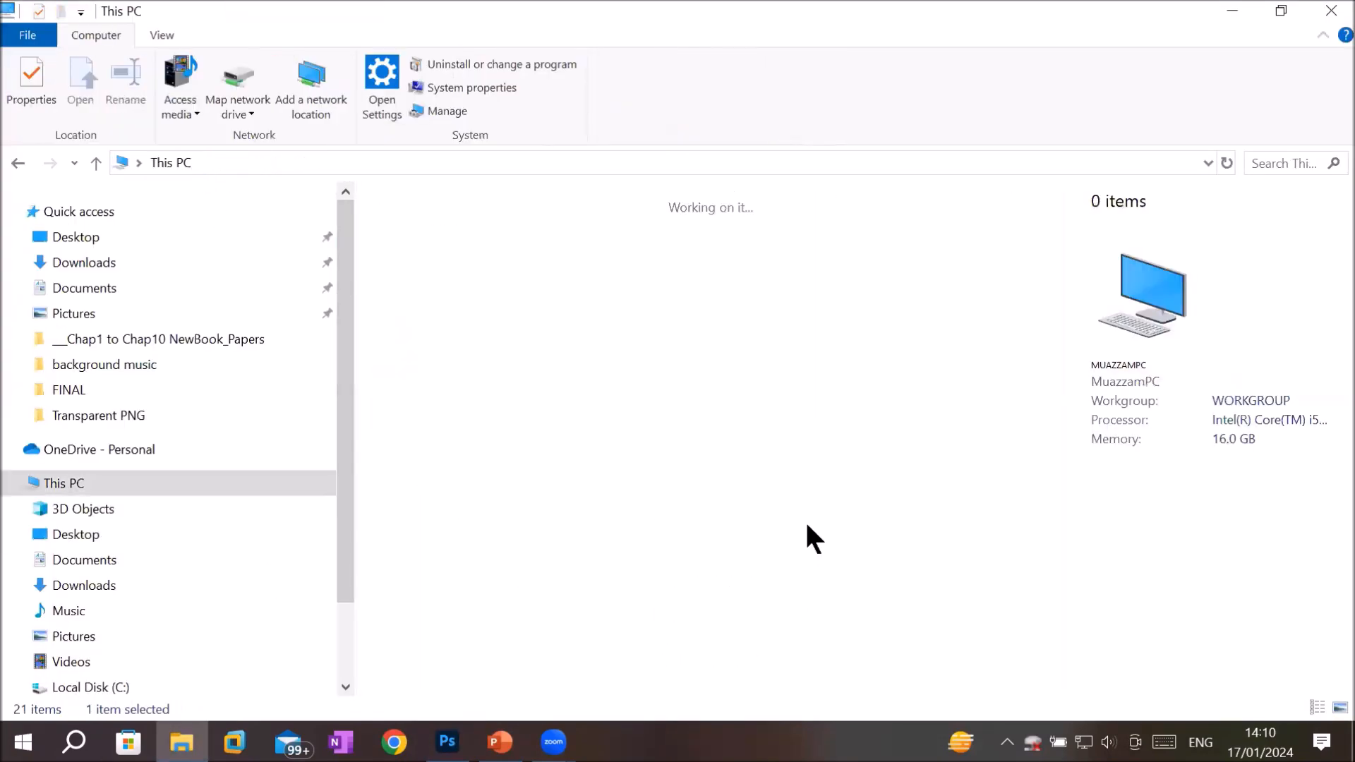
pyautogui.doubleClick(752, 485)
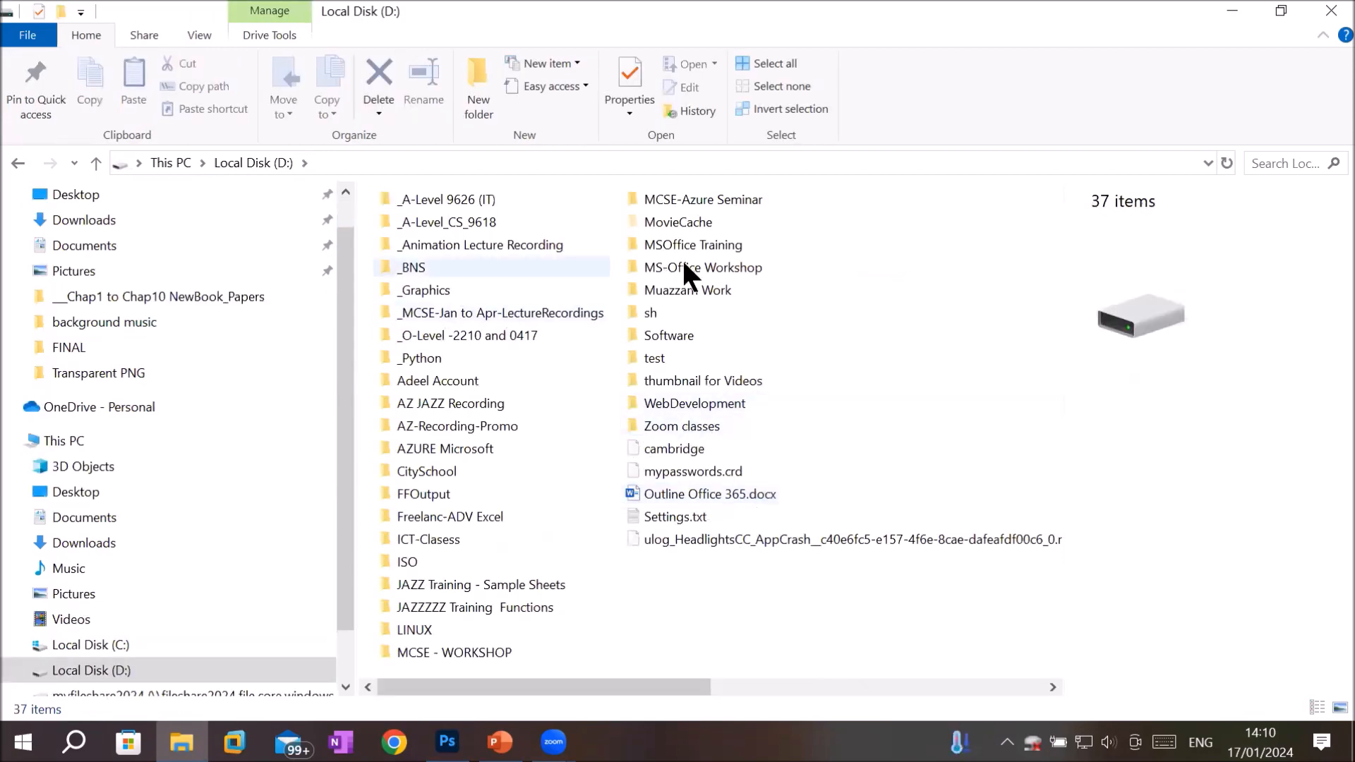
pyautogui.doubleClick(450, 292)
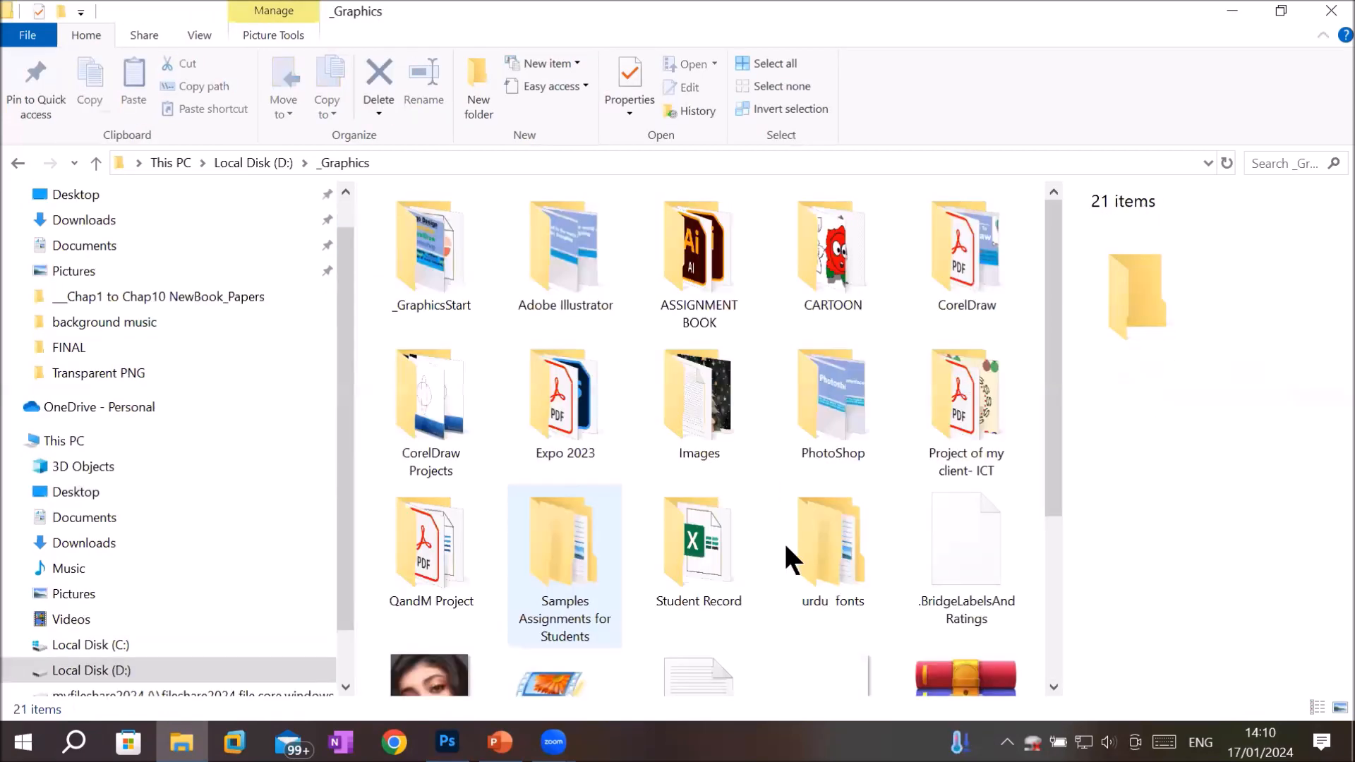
pyautogui.scroll(-3, 755, 590)
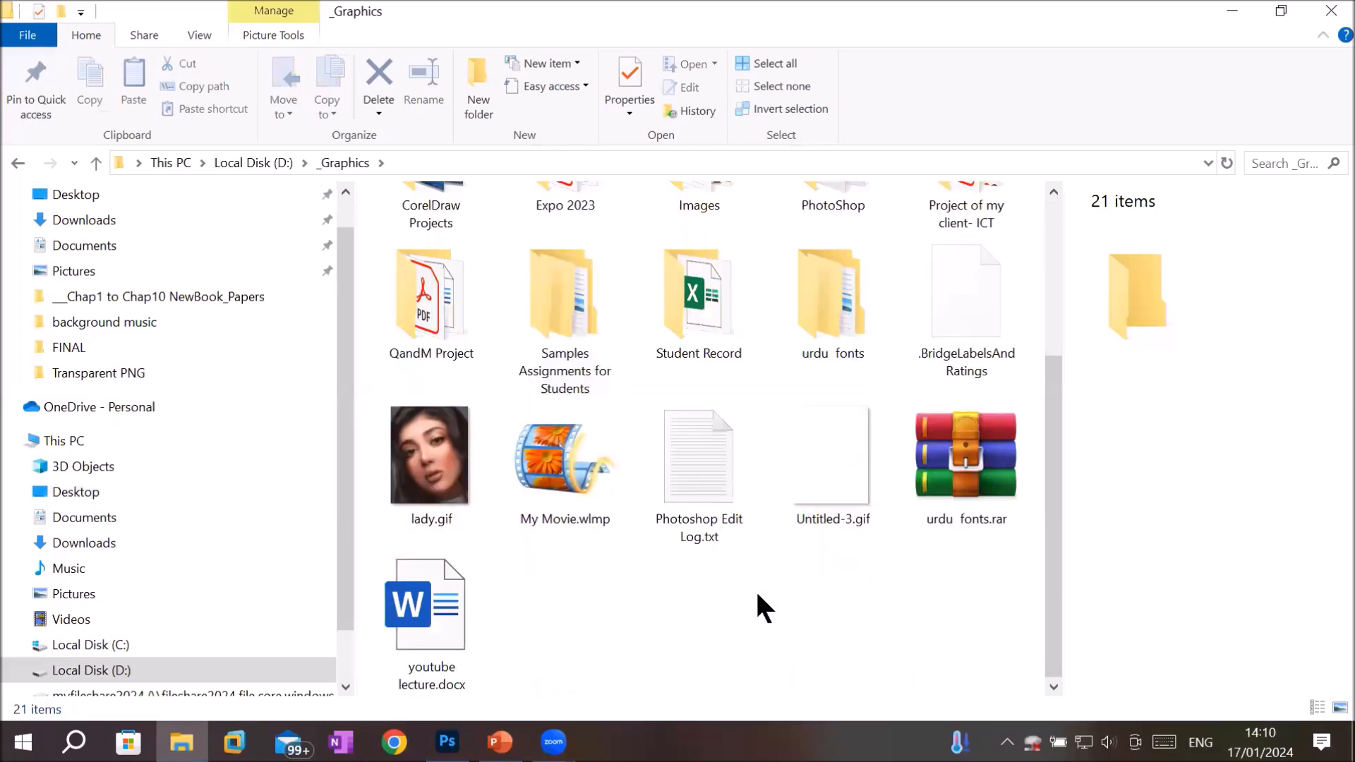
pyautogui.scroll(3, 757, 596)
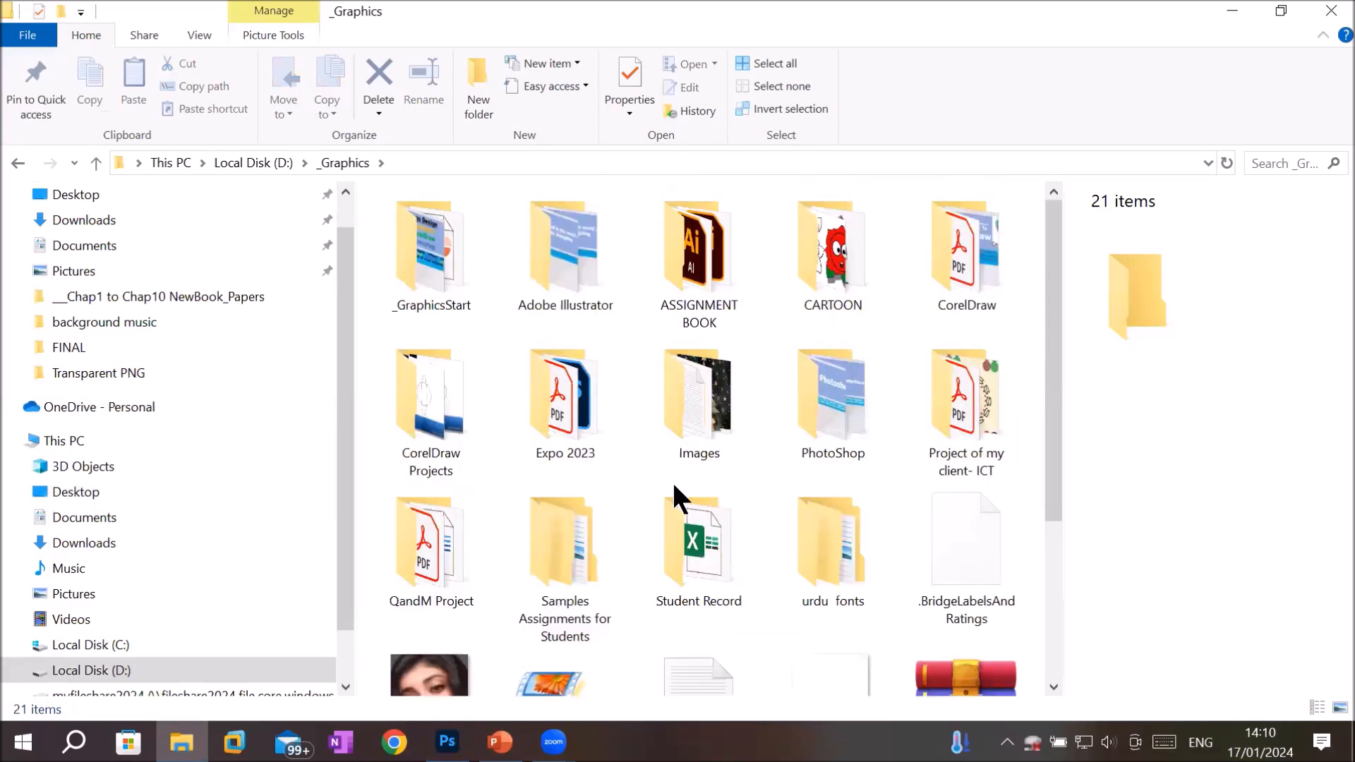
pyautogui.doubleClick(686, 421)
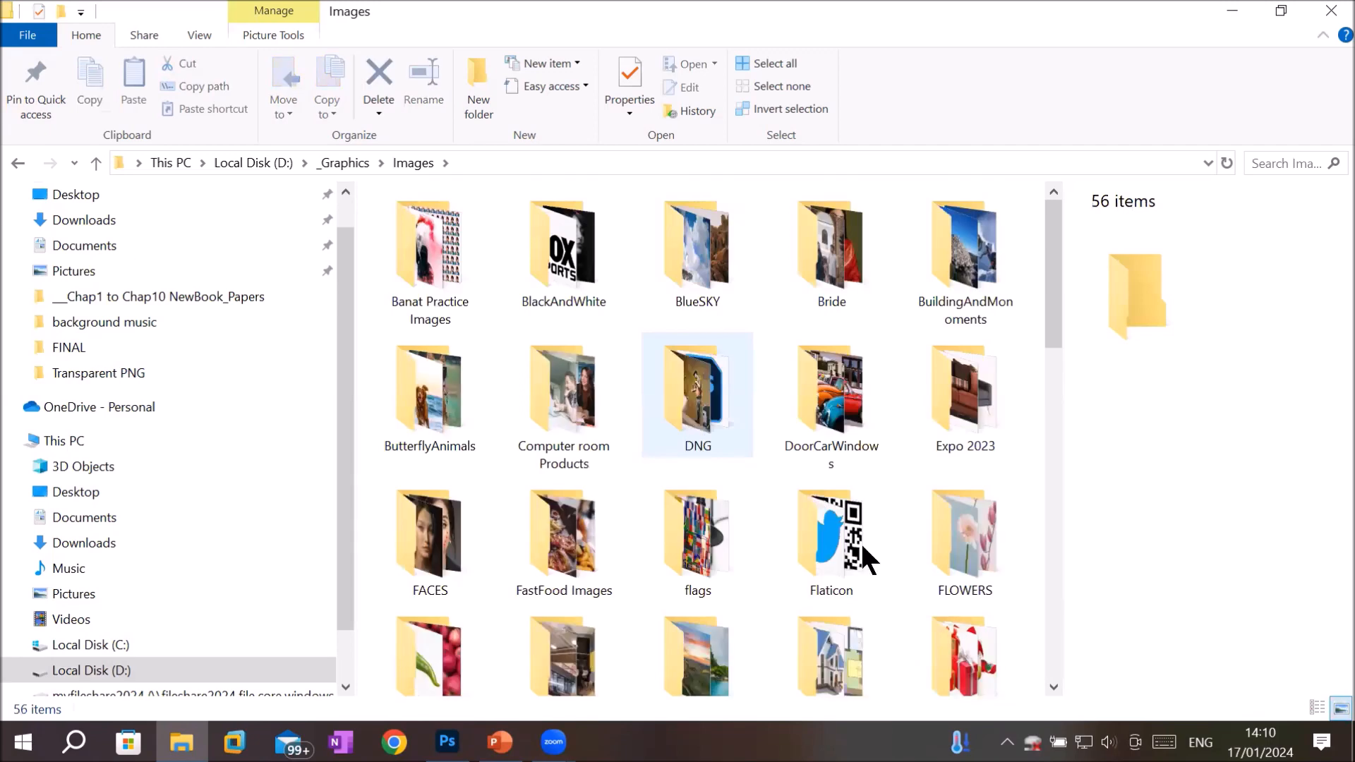
pyautogui.click(580, 561)
pyautogui.scroll(-8, 627, 557)
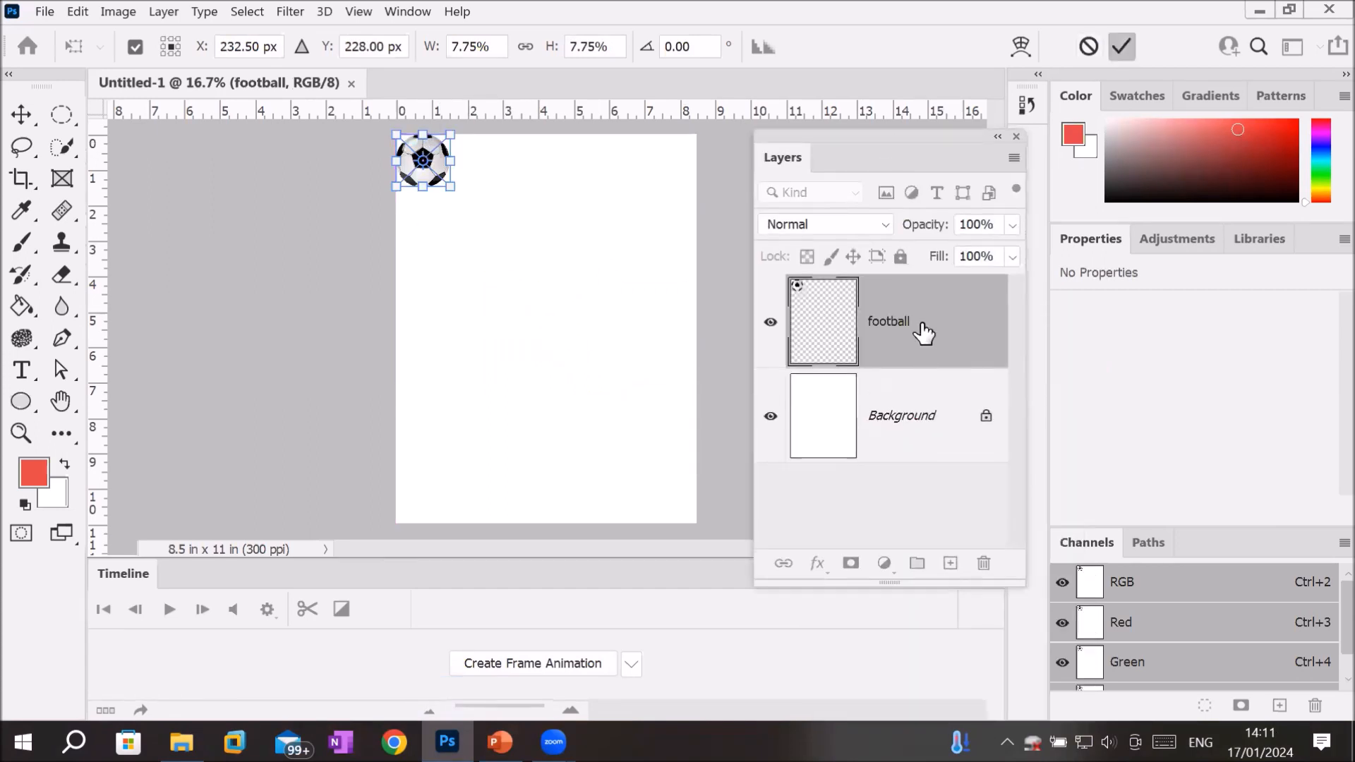
# Duplicate the football layer twice, moving one copy to about X 3.74 in, Y 9.48 in and the other to about X 6.95 in, Y 0 in
pyautogui.moveTo(923, 333); pyautogui.dragTo(950, 568)
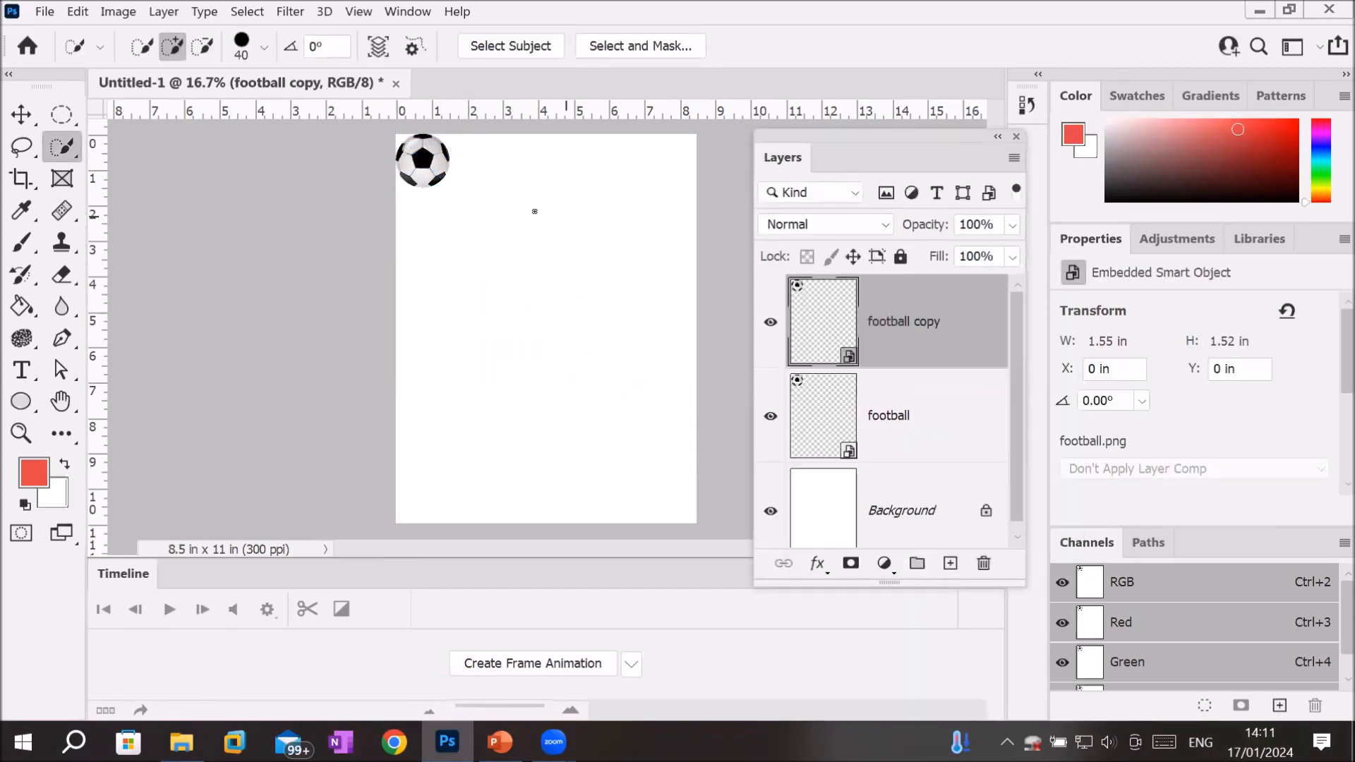
pyautogui.click(18, 114)
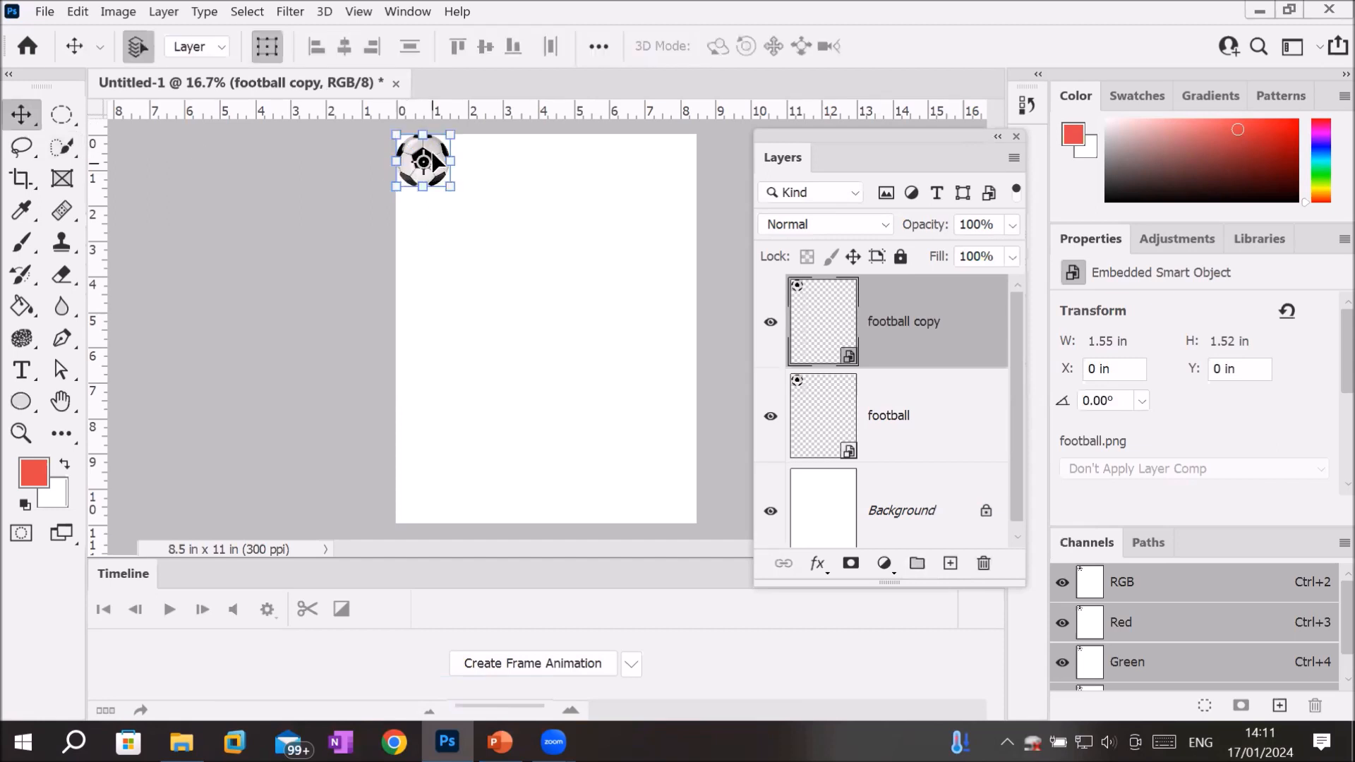
pyautogui.moveTo(438, 234); pyautogui.dragTo(569, 497)
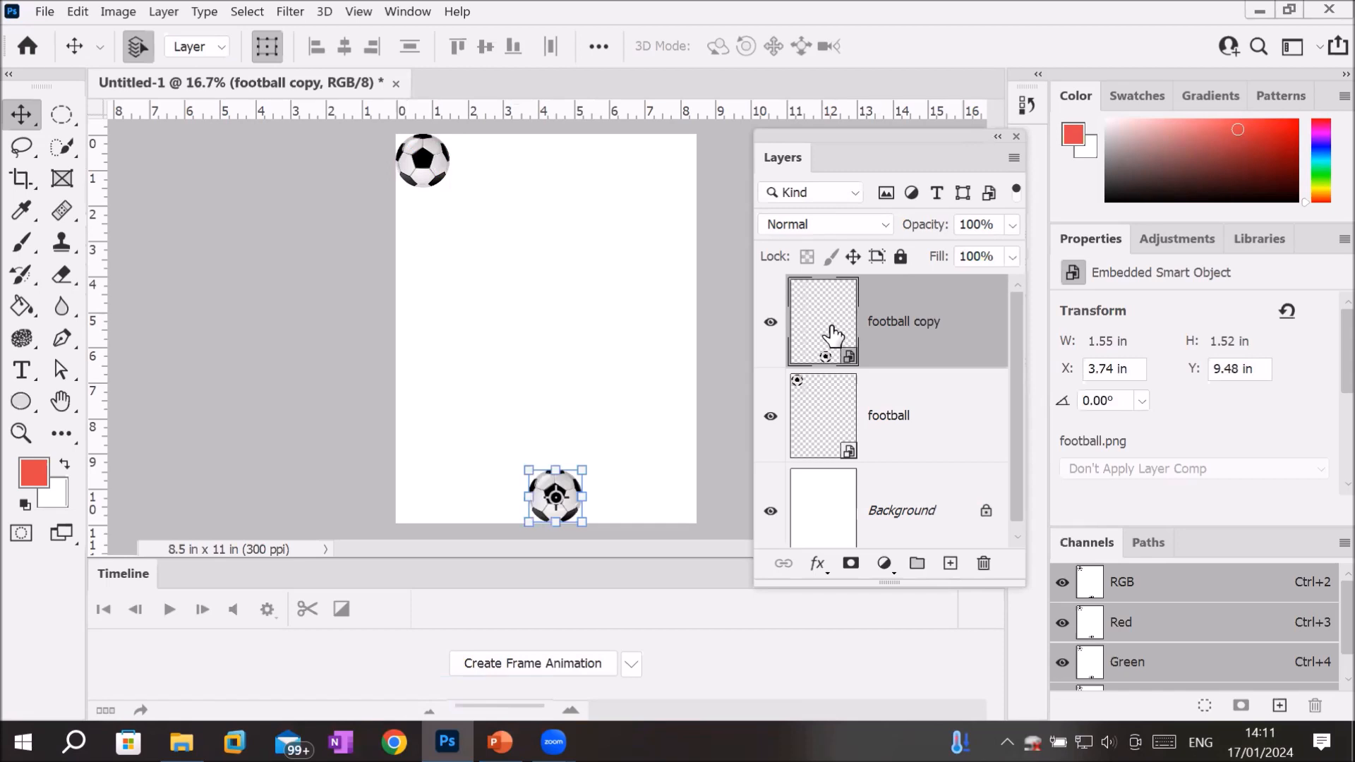
pyautogui.moveTo(834, 332); pyautogui.dragTo(960, 575)
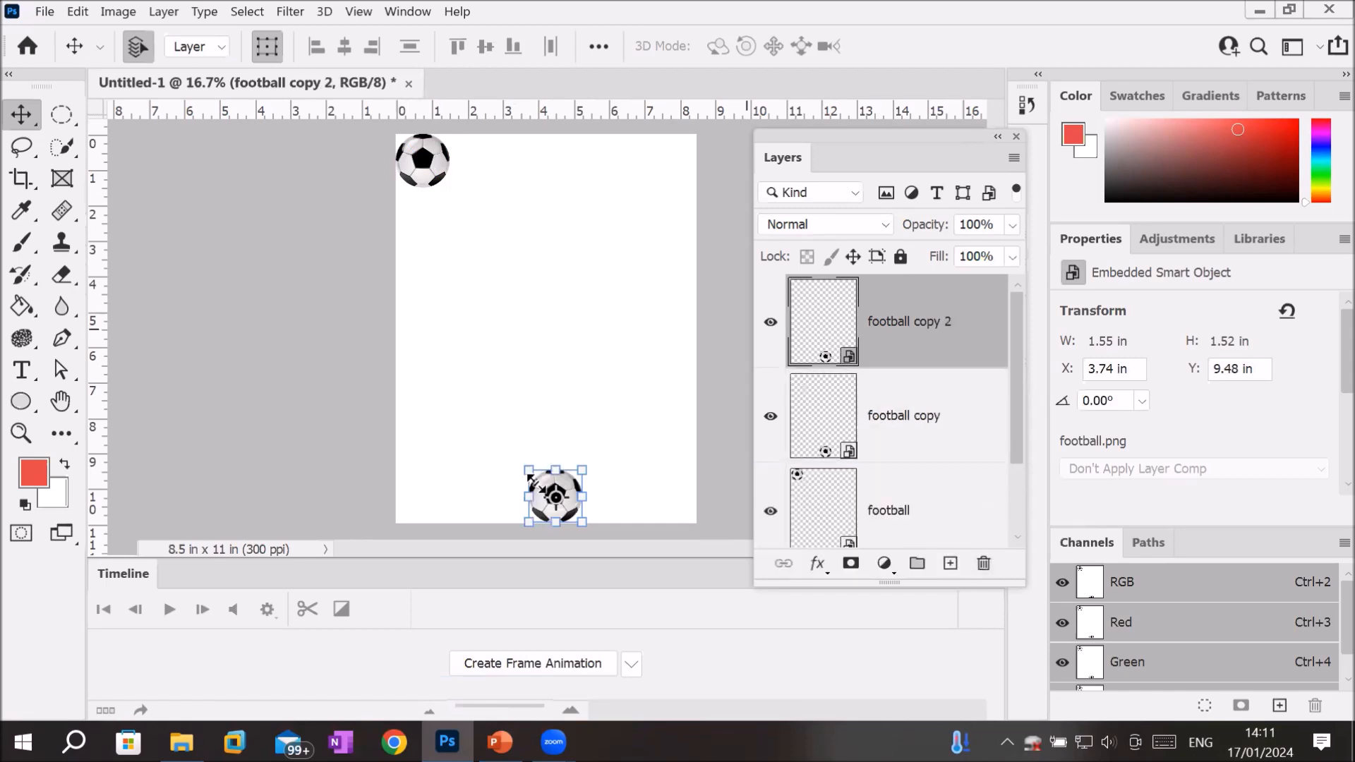
pyautogui.moveTo(569, 487); pyautogui.dragTo(684, 145)
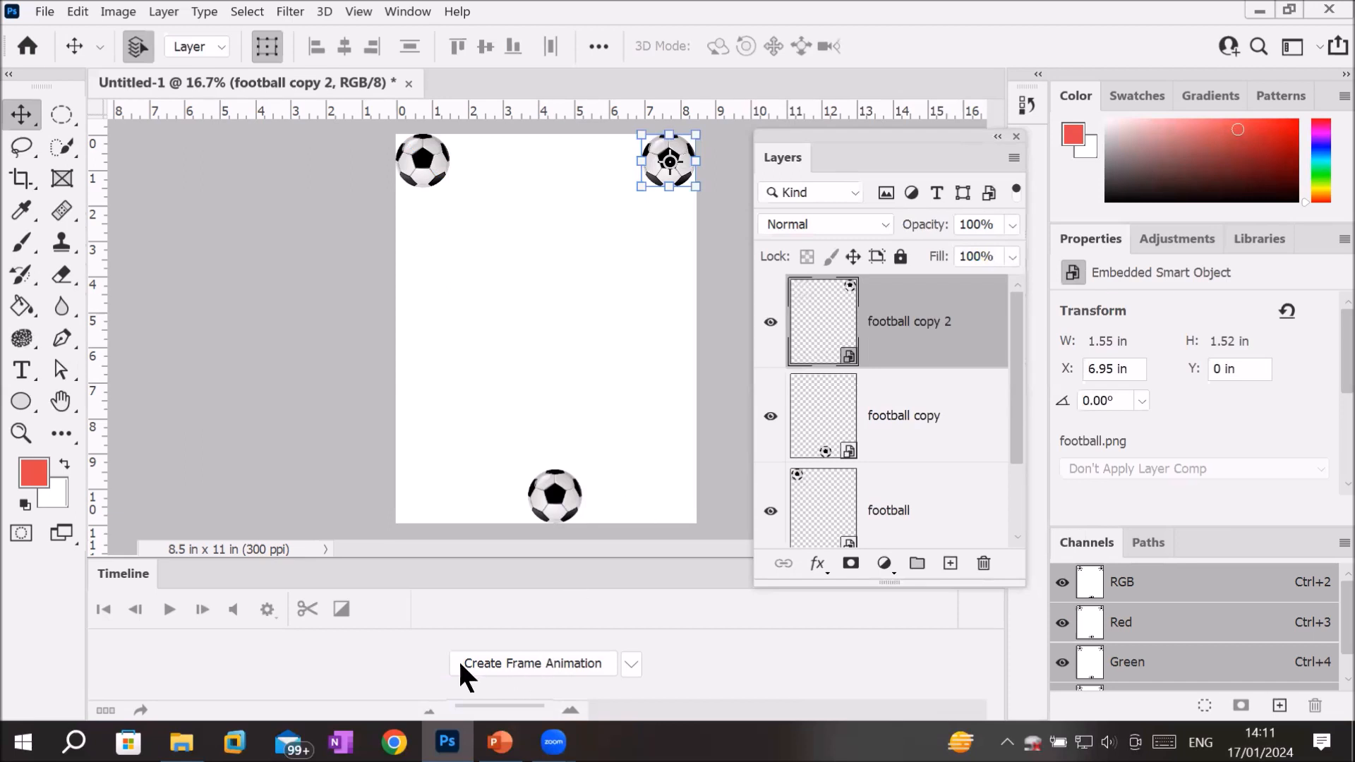
# Create a frame animation for the football document in the timeline
pyautogui.click(521, 663)
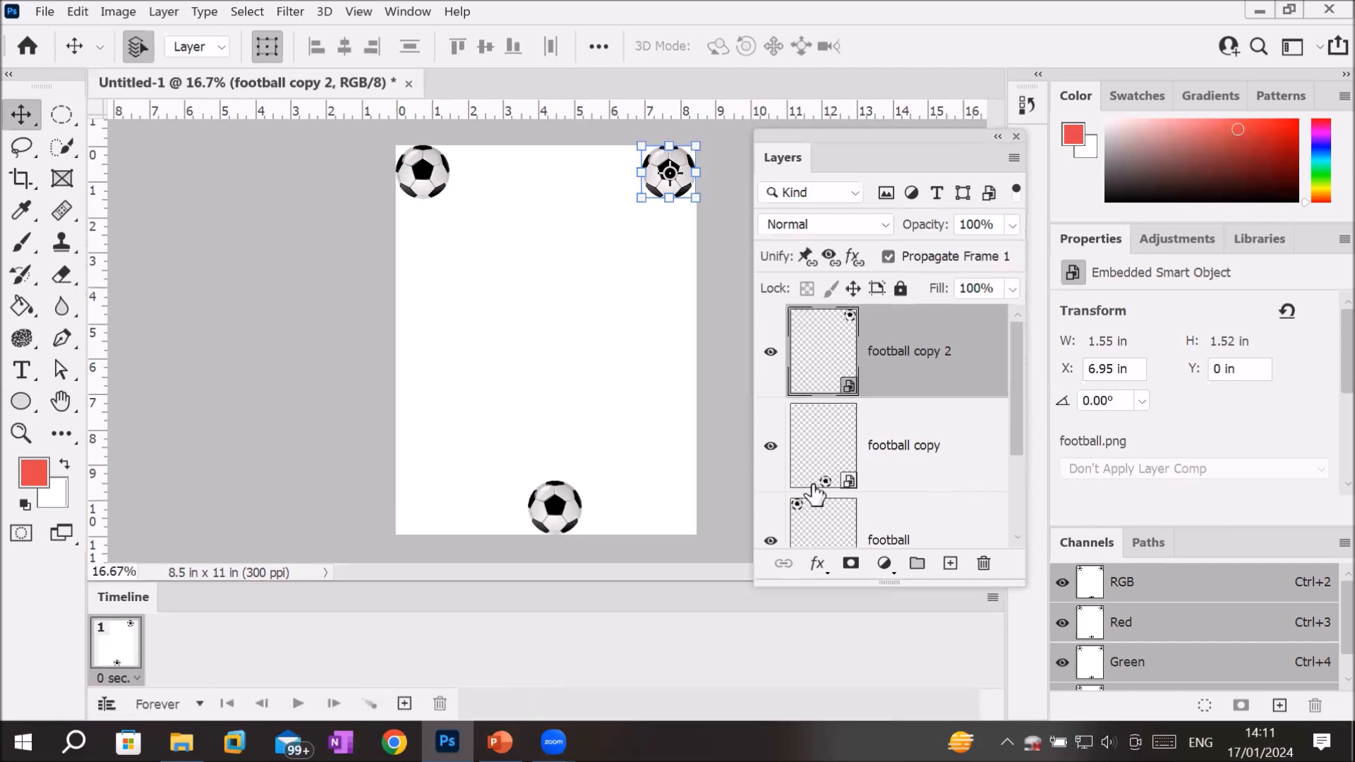
pyautogui.click(992, 597)
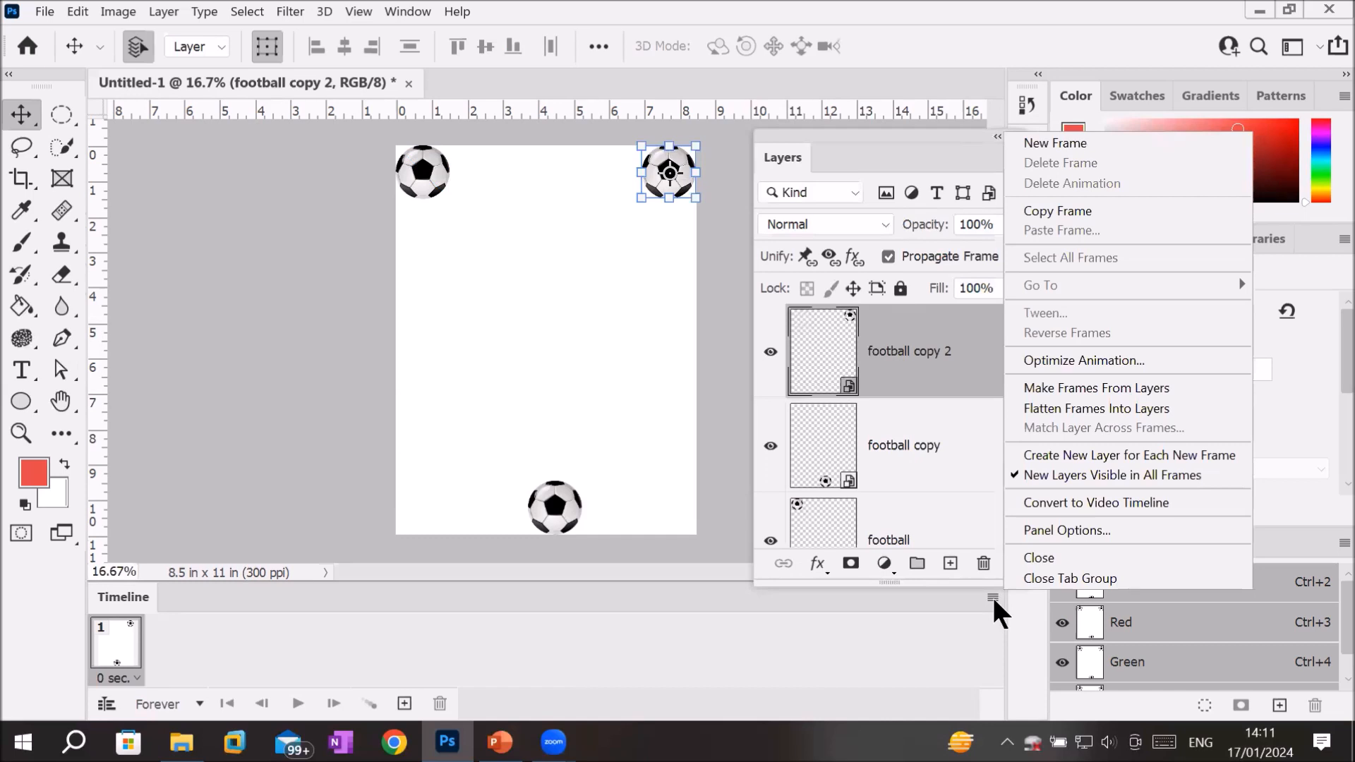
pyautogui.click(858, 434)
pyautogui.scroll(-3, 847, 452)
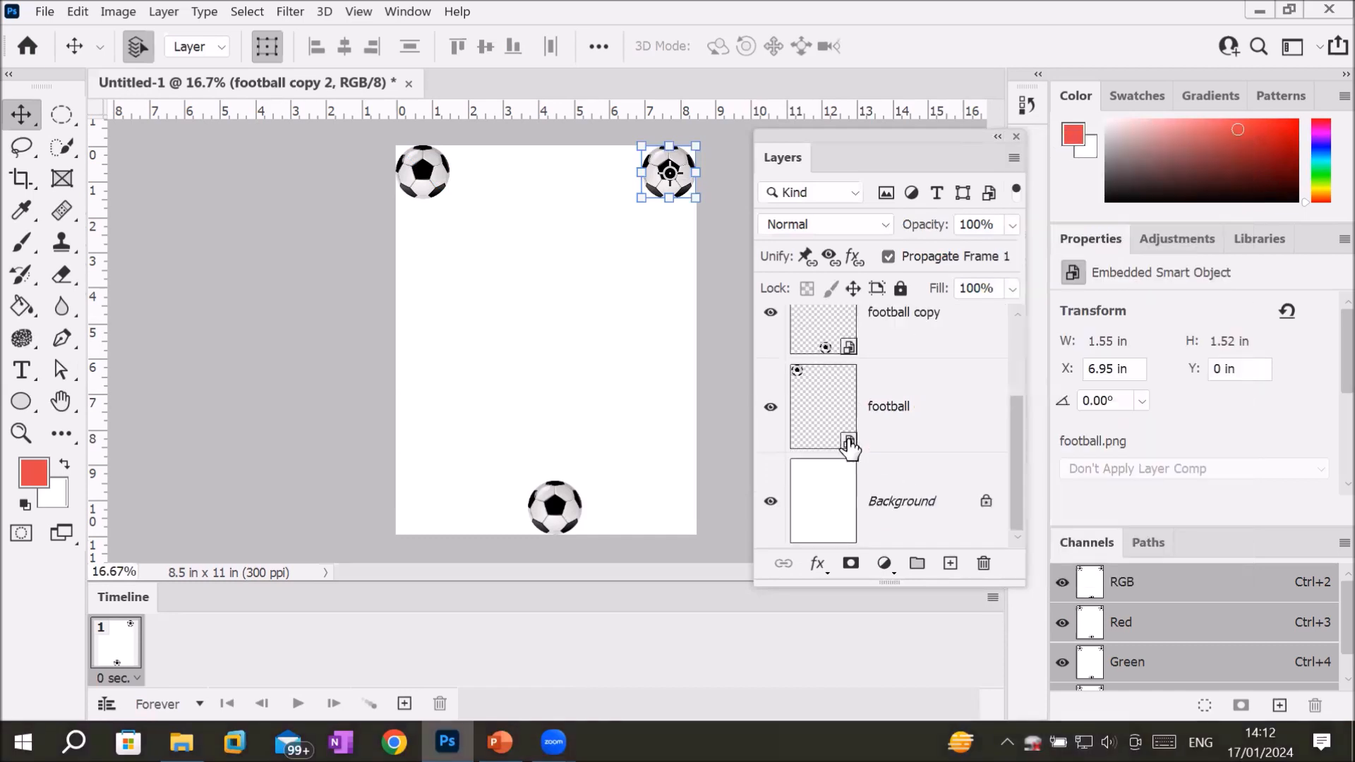
pyautogui.click(827, 497)
pyautogui.click(984, 564)
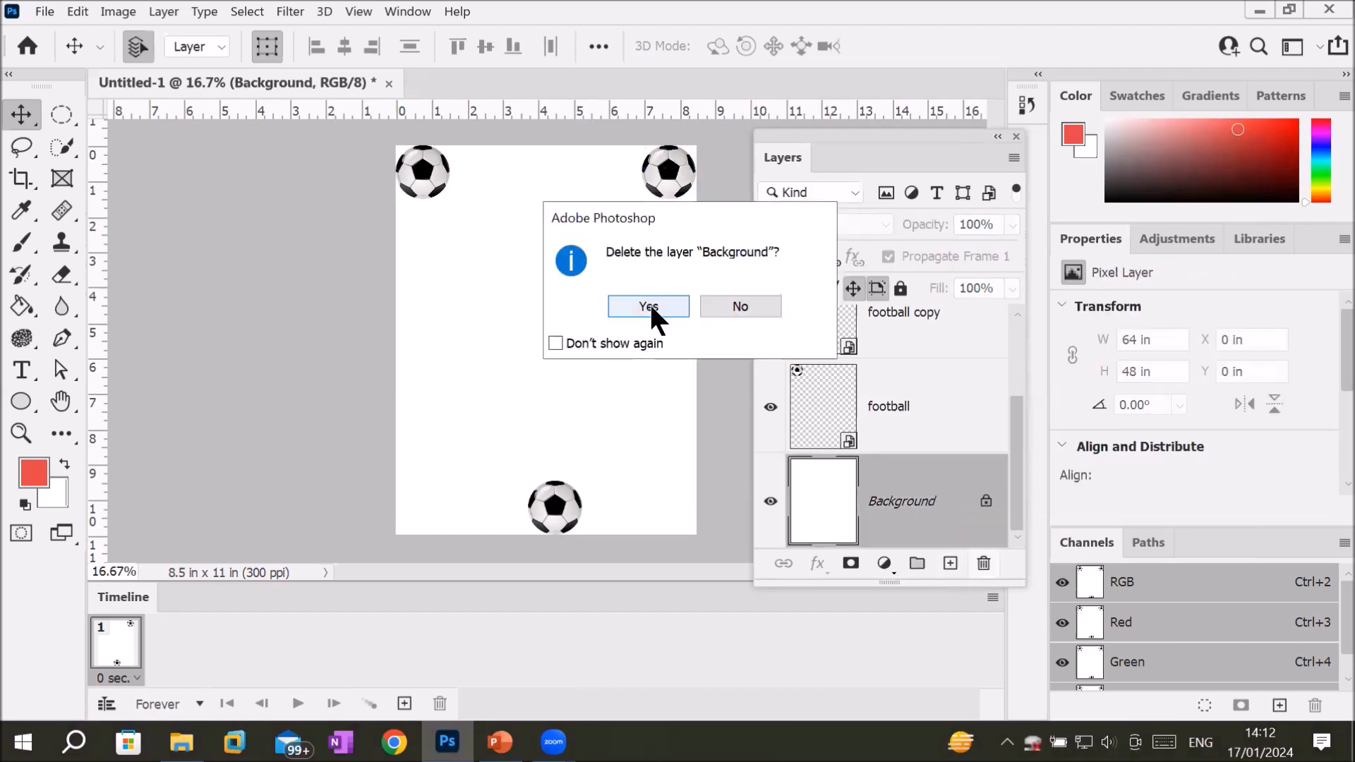
pyautogui.click(749, 306)
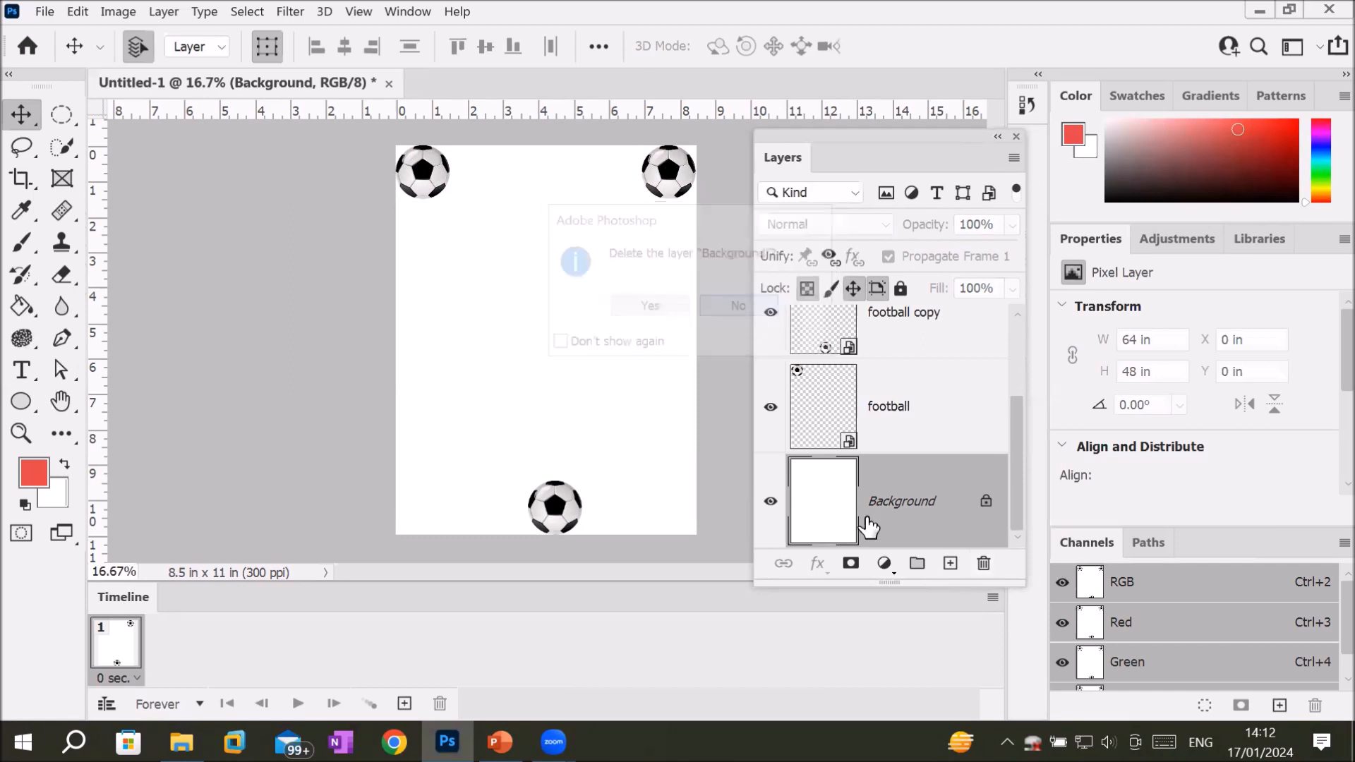
# Make animation frames from all layers of the football document and play the resulting animation
pyautogui.scroll(2, 949, 378)
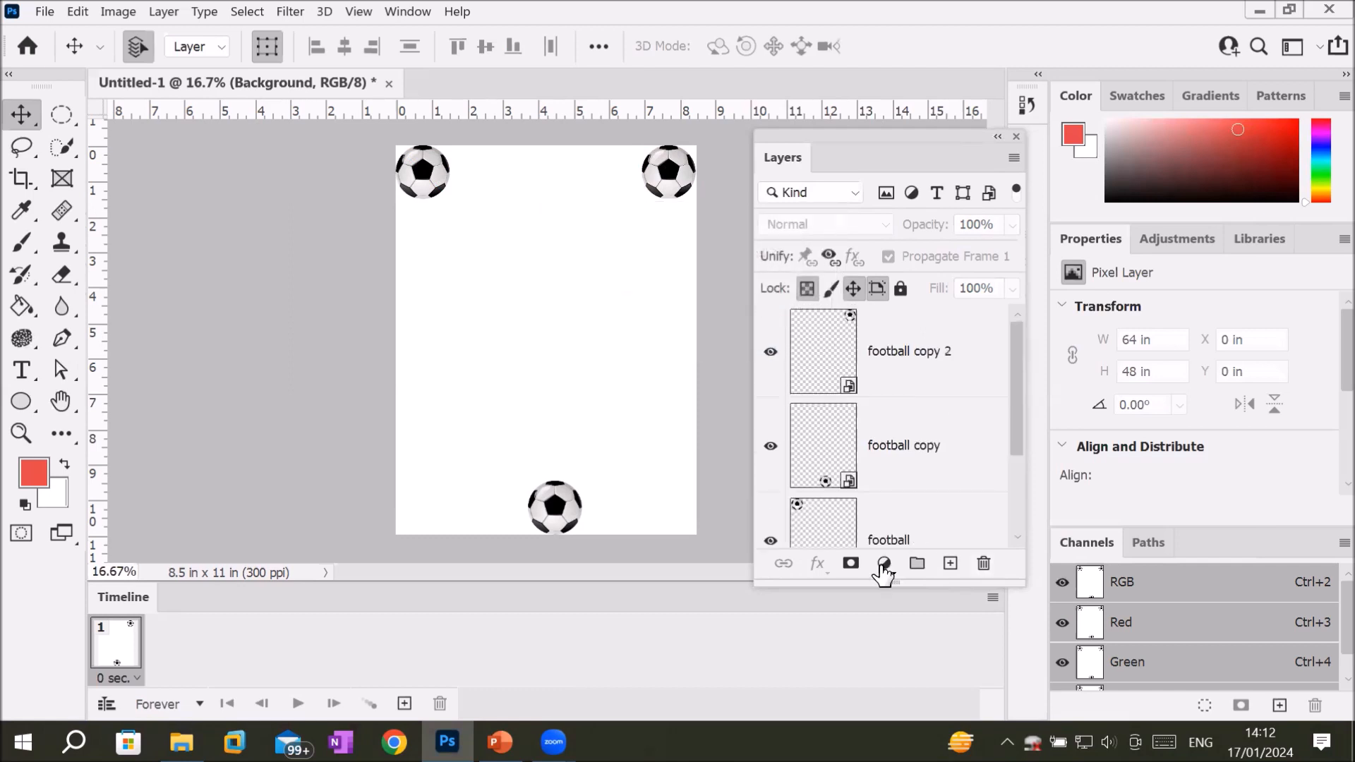
pyautogui.click(992, 598)
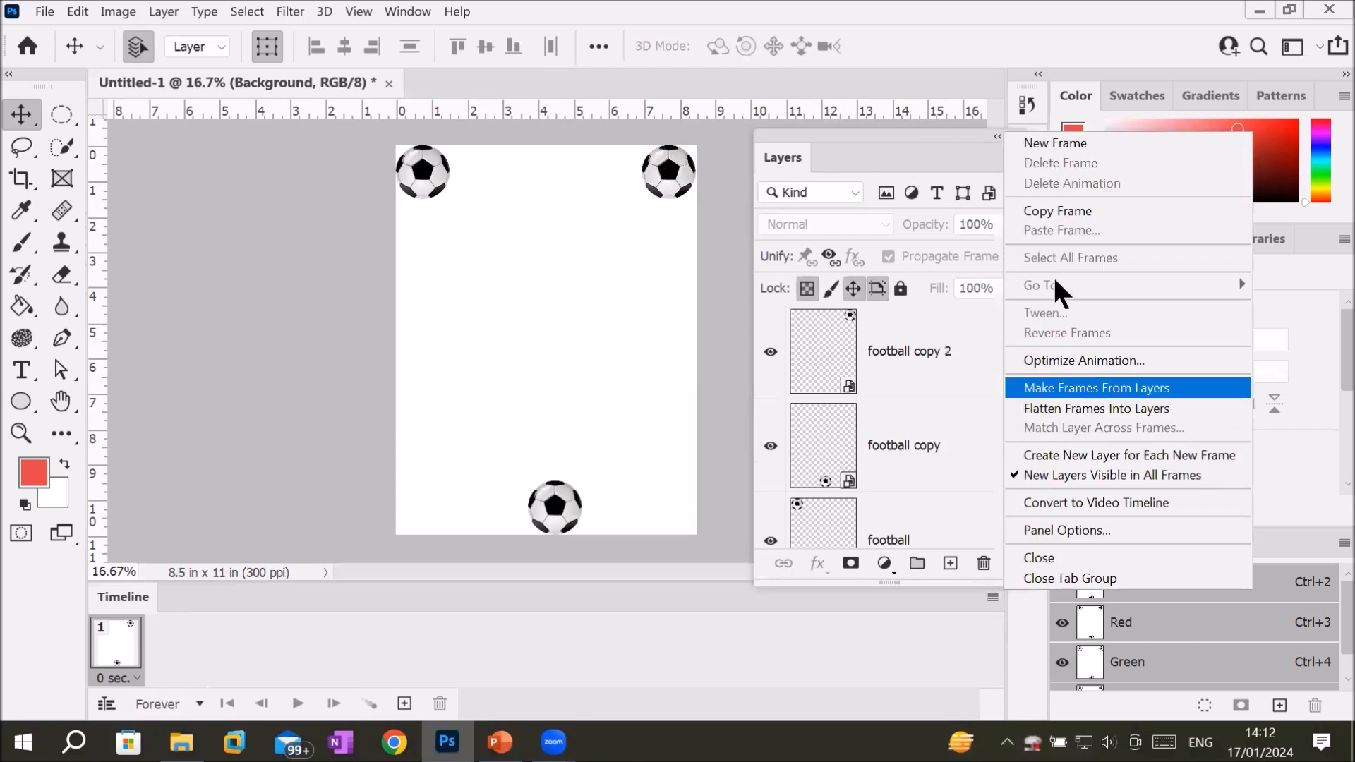
pyautogui.click(1087, 387)
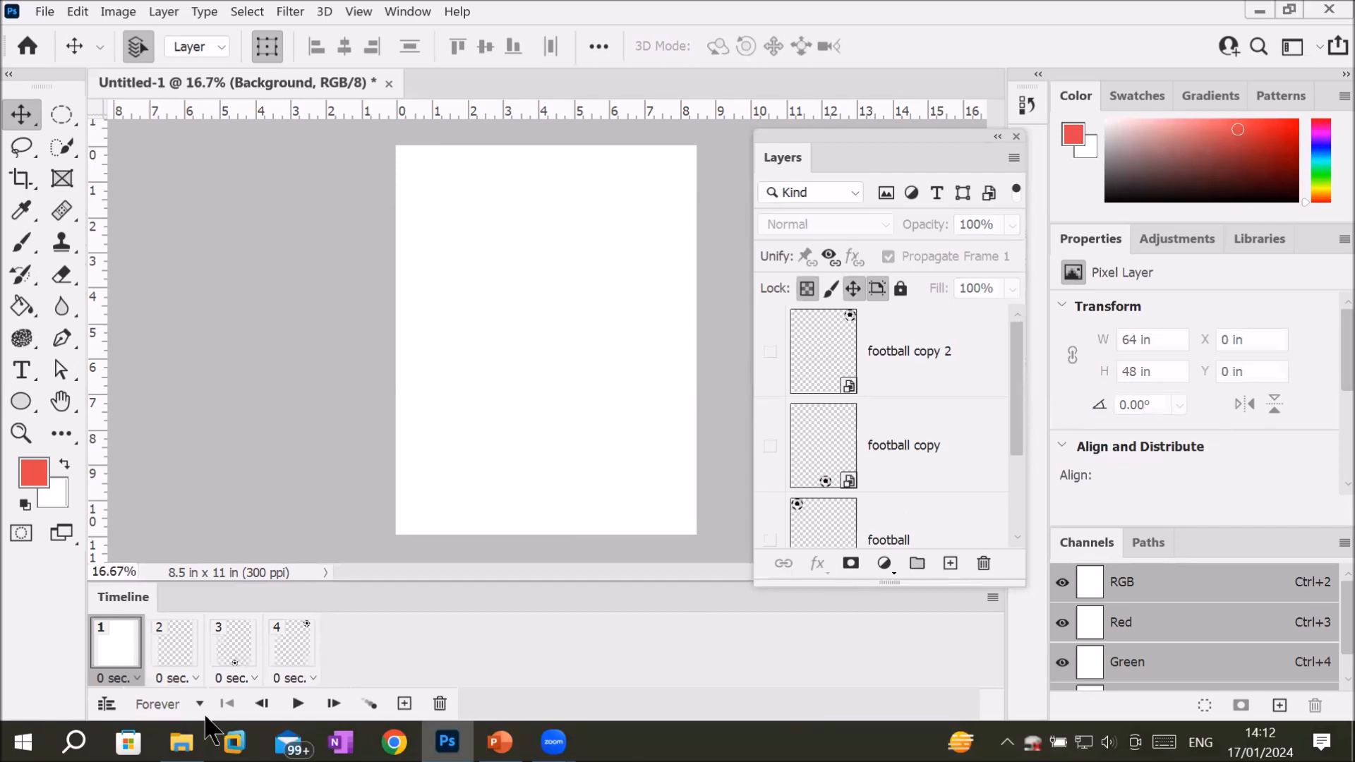
pyautogui.click(298, 704)
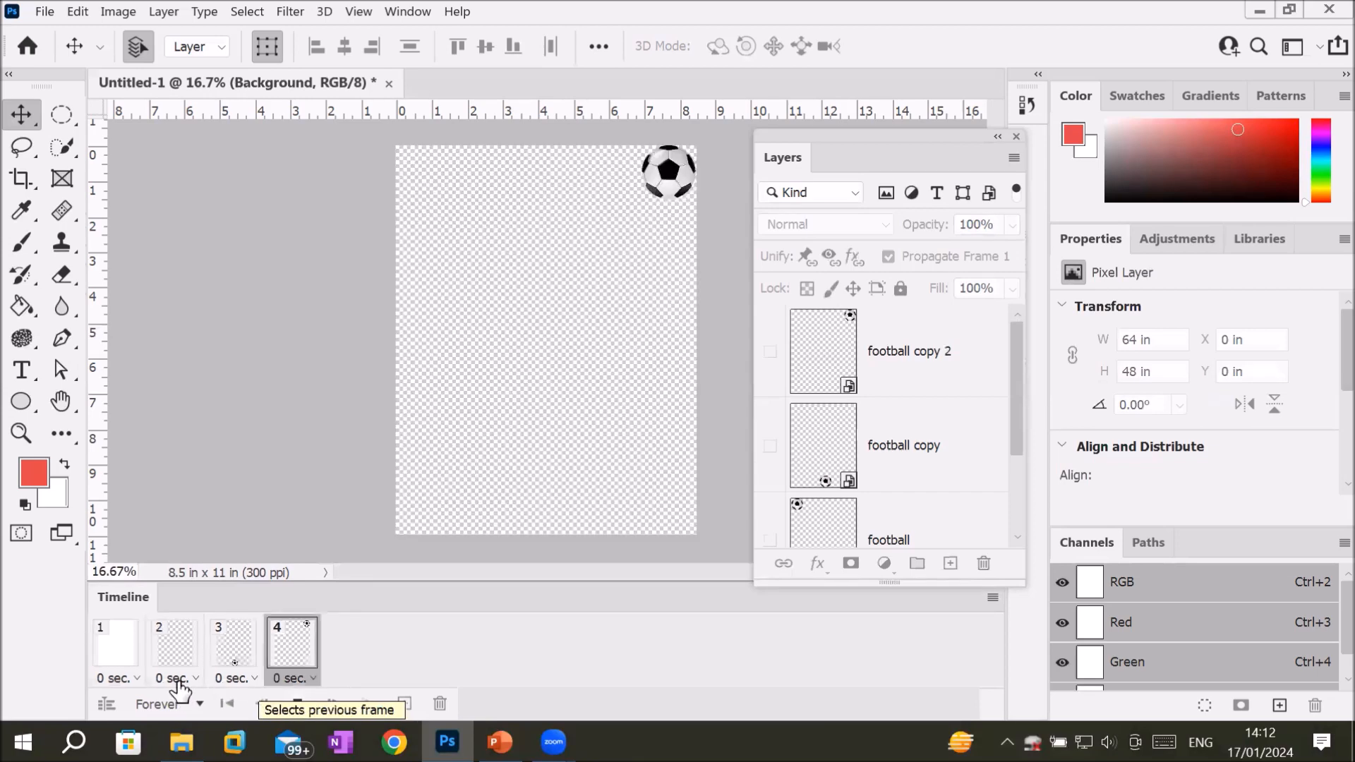
# Set the delay of frames 2 to 4 to 0.5 seconds, then play the football animation and stop it
pyautogui.click(177, 679)
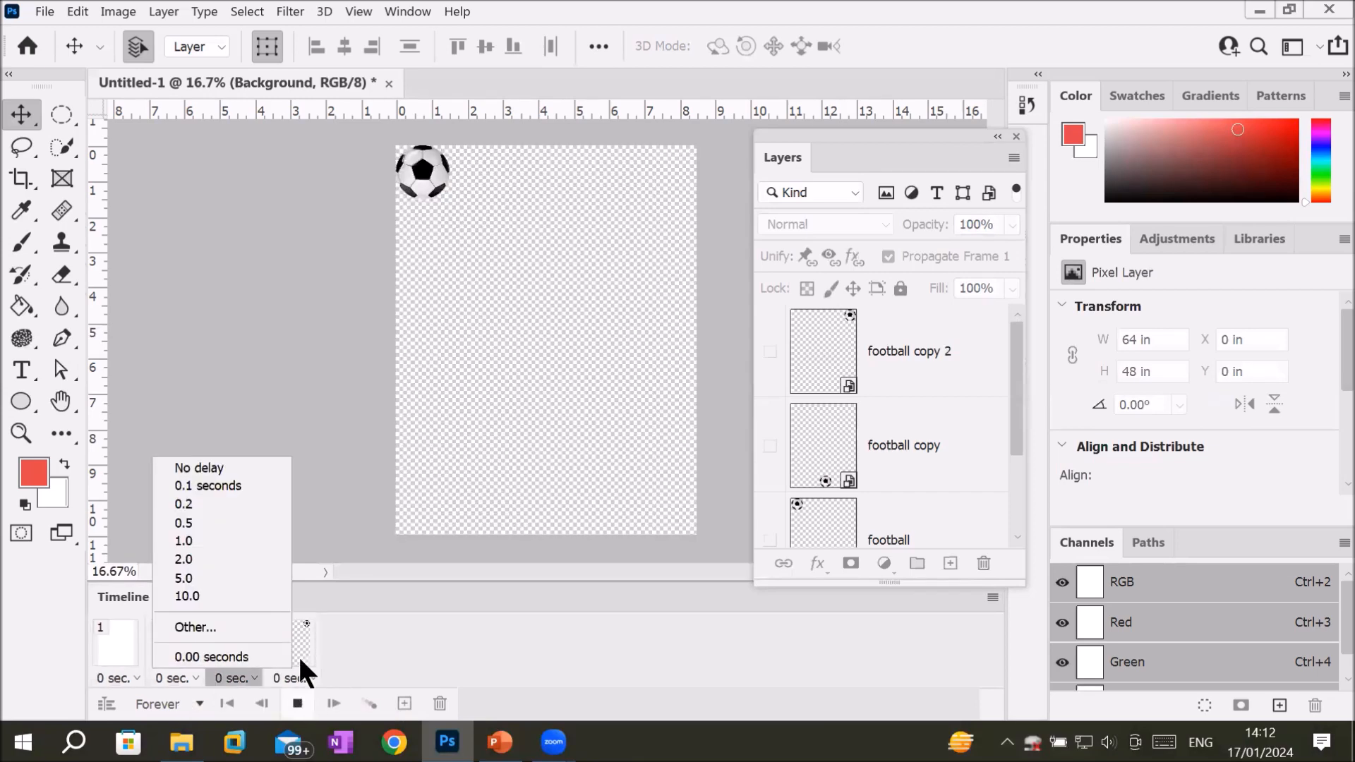
pyautogui.click(301, 660)
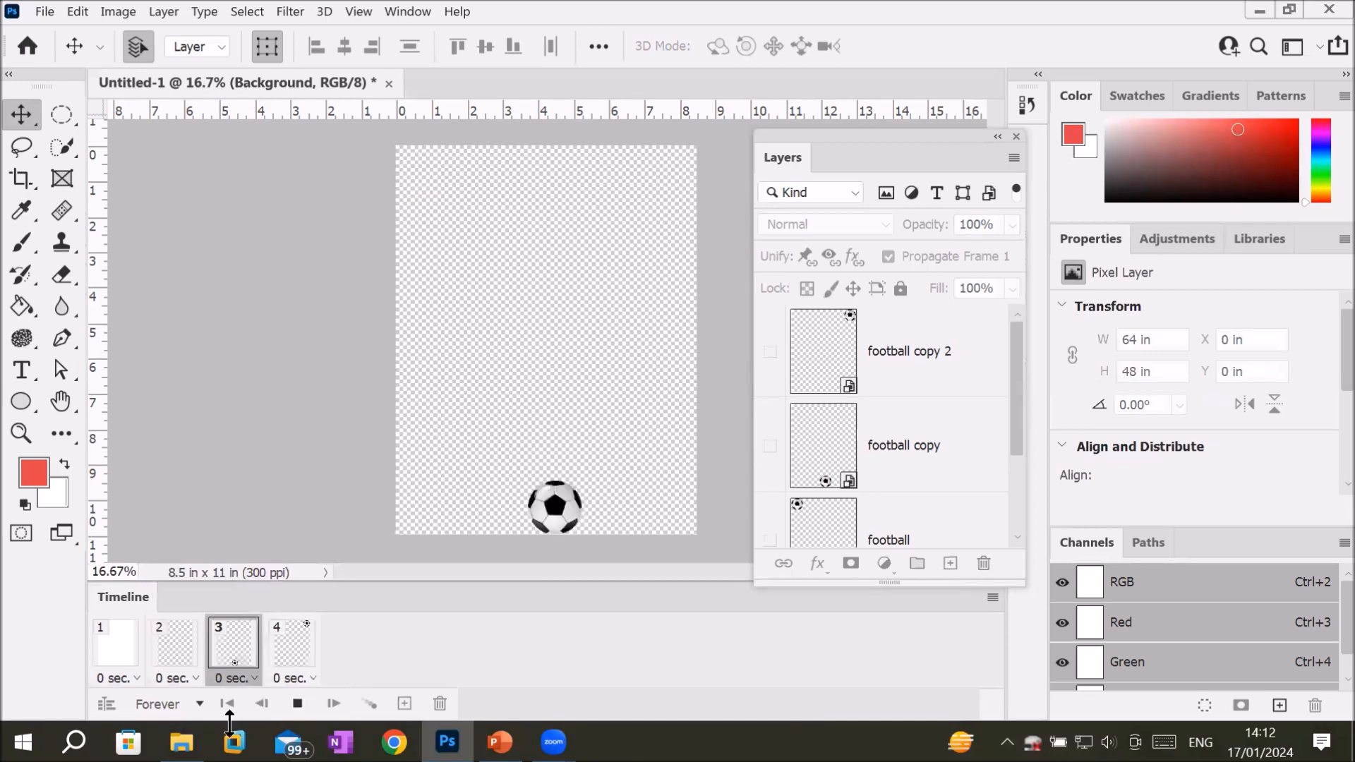
pyautogui.click(178, 645)
pyautogui.keyDown('shift'); pyautogui.click(290, 667); pyautogui.keyUp('shift')
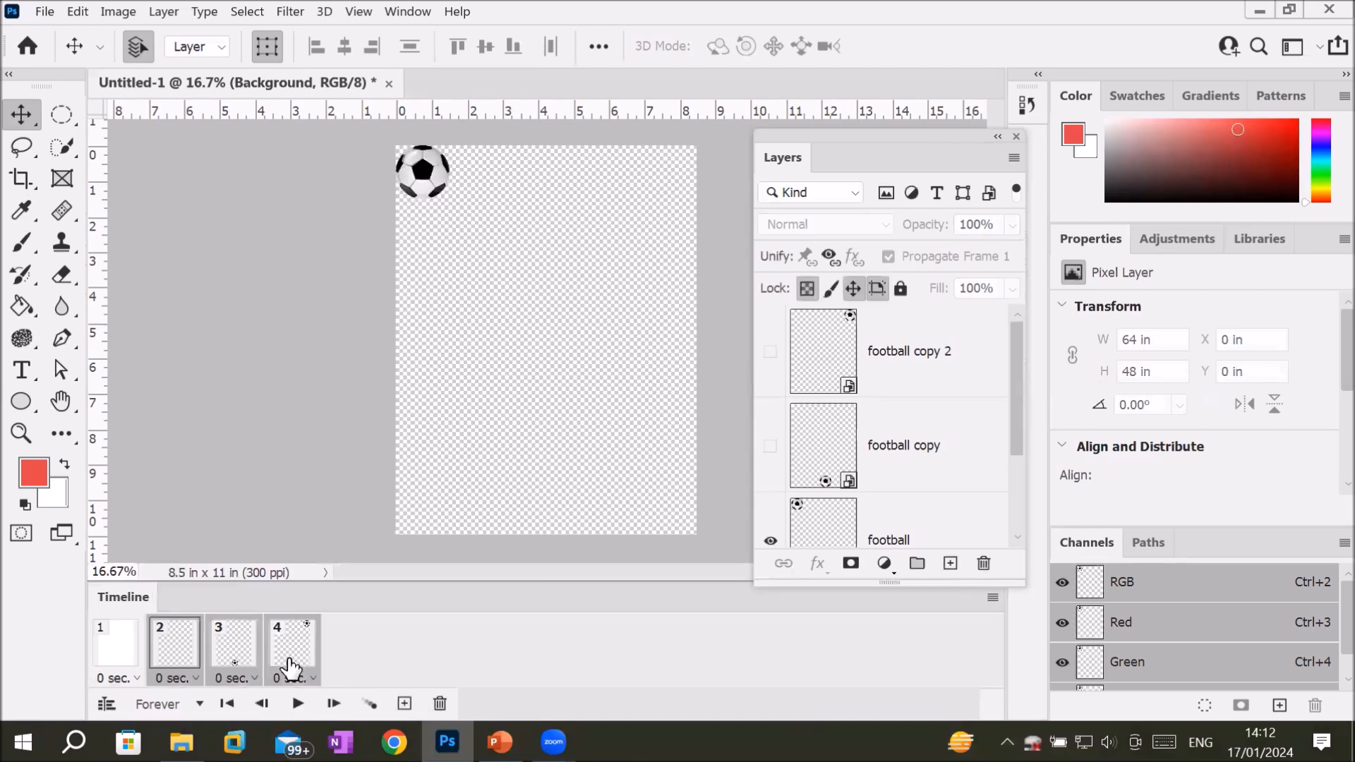
pyautogui.click(302, 679)
pyautogui.click(332, 526)
pyautogui.click(296, 703)
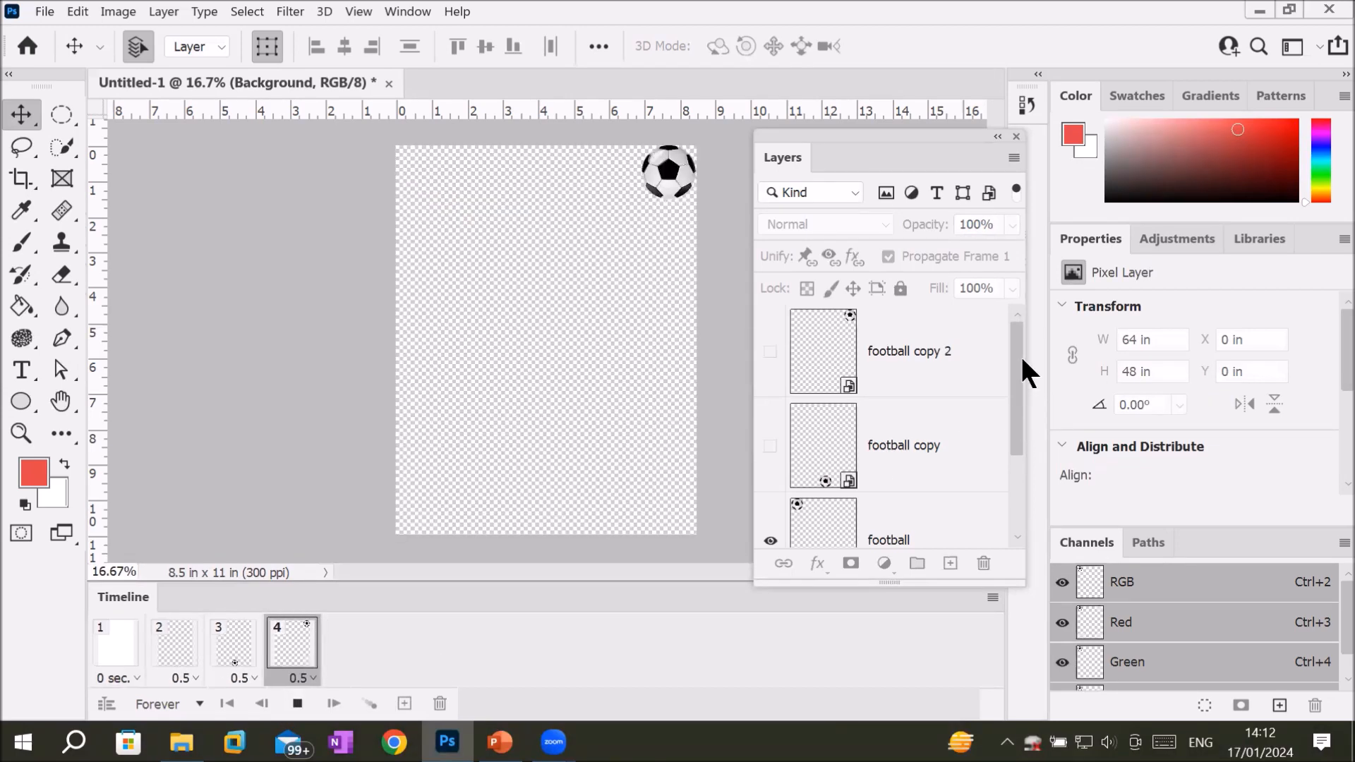
pyautogui.click(297, 703)
# Open family photo.png from File Explorer in Photoshop and scale the family picture down
pyautogui.click(182, 741)
pyautogui.moveTo(669, 371); pyautogui.dragTo(832, 348)
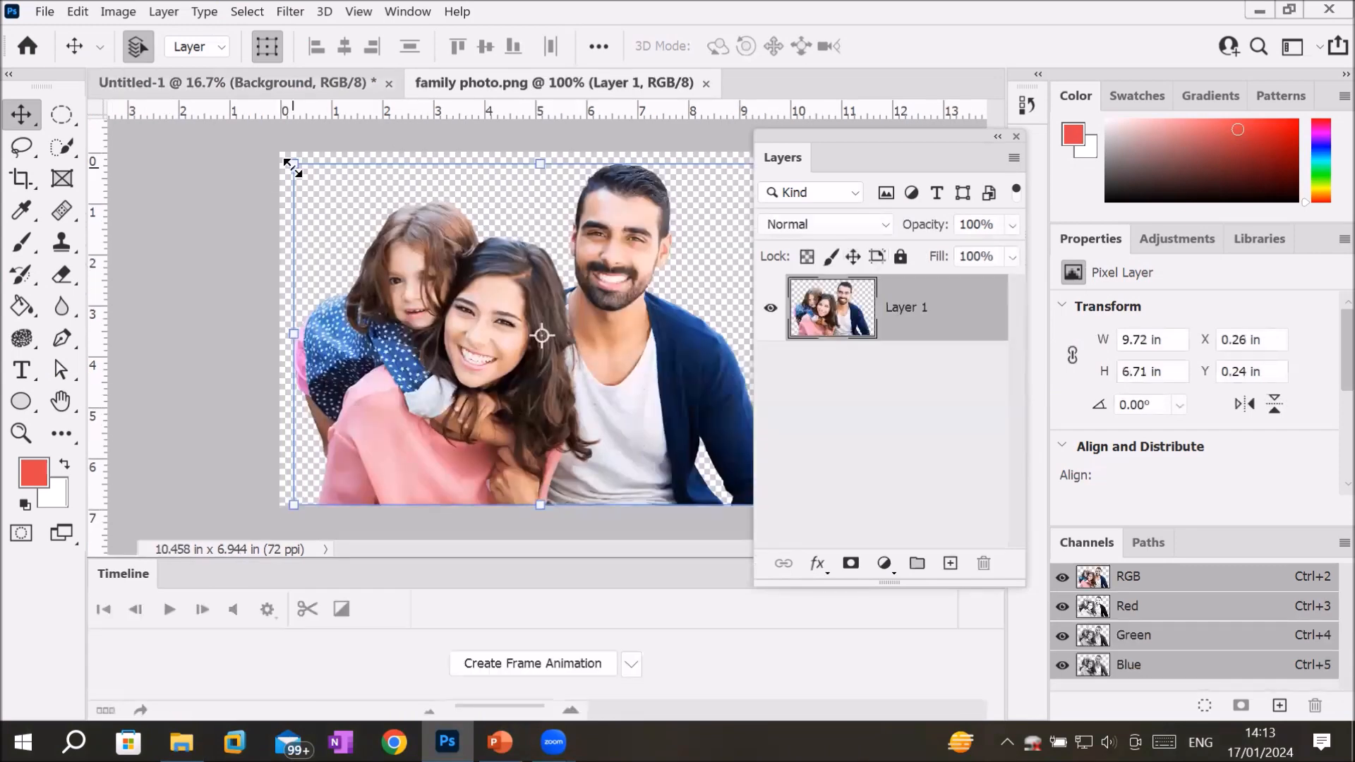
pyautogui.moveTo(292, 168); pyautogui.dragTo(433, 294)
# Place the family picture in the football document, enlarge it to 842.76% across the middle of the page, and preview the animation
pyautogui.click(835, 323)
pyautogui.moveTo(565, 366); pyautogui.dragTo(620, 418)
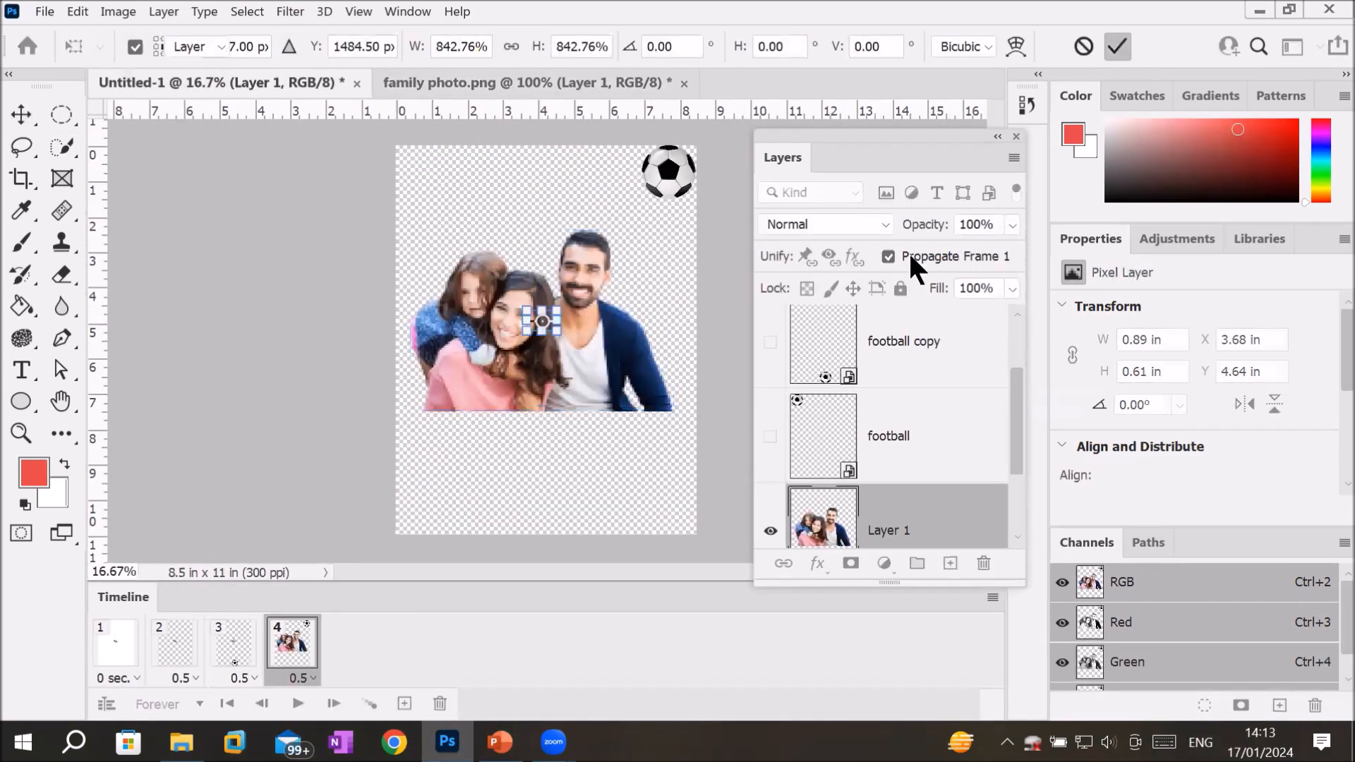
pyautogui.click(1117, 46)
pyautogui.click(297, 704)
pyautogui.click(297, 704)
# Add the text Animation above Layer 1 in a Akhir Tahun at 35 pt and colour it black
pyautogui.scroll(-3, 1007, 503)
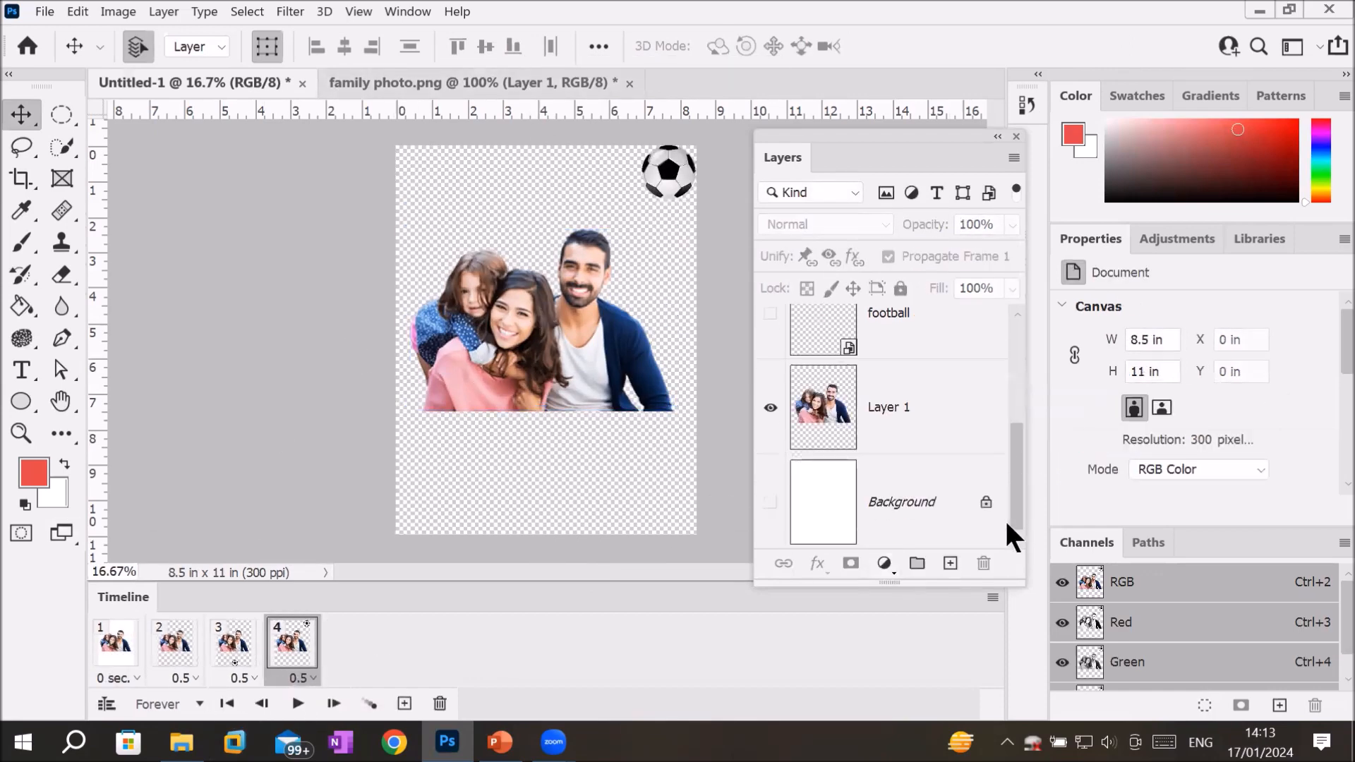
pyautogui.click(910, 407)
pyautogui.click(21, 370)
pyautogui.click(461, 451)
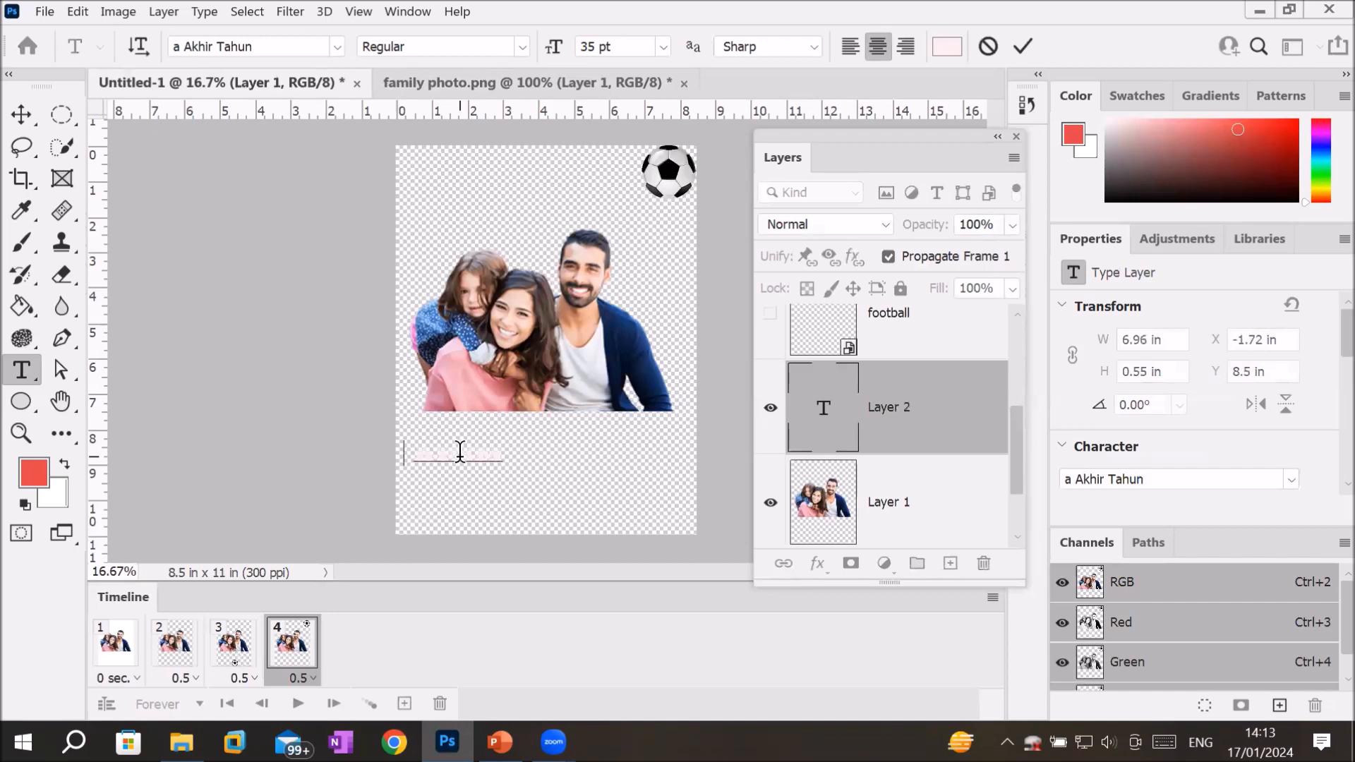
pyautogui.click(949, 45)
pyautogui.click(1284, 225)
# Move the Animation text to just beneath the family picture, then play the animation and stop it
pyautogui.click(21, 113)
pyautogui.moveTo(478, 451); pyautogui.dragTo(562, 438)
pyautogui.click(295, 705)
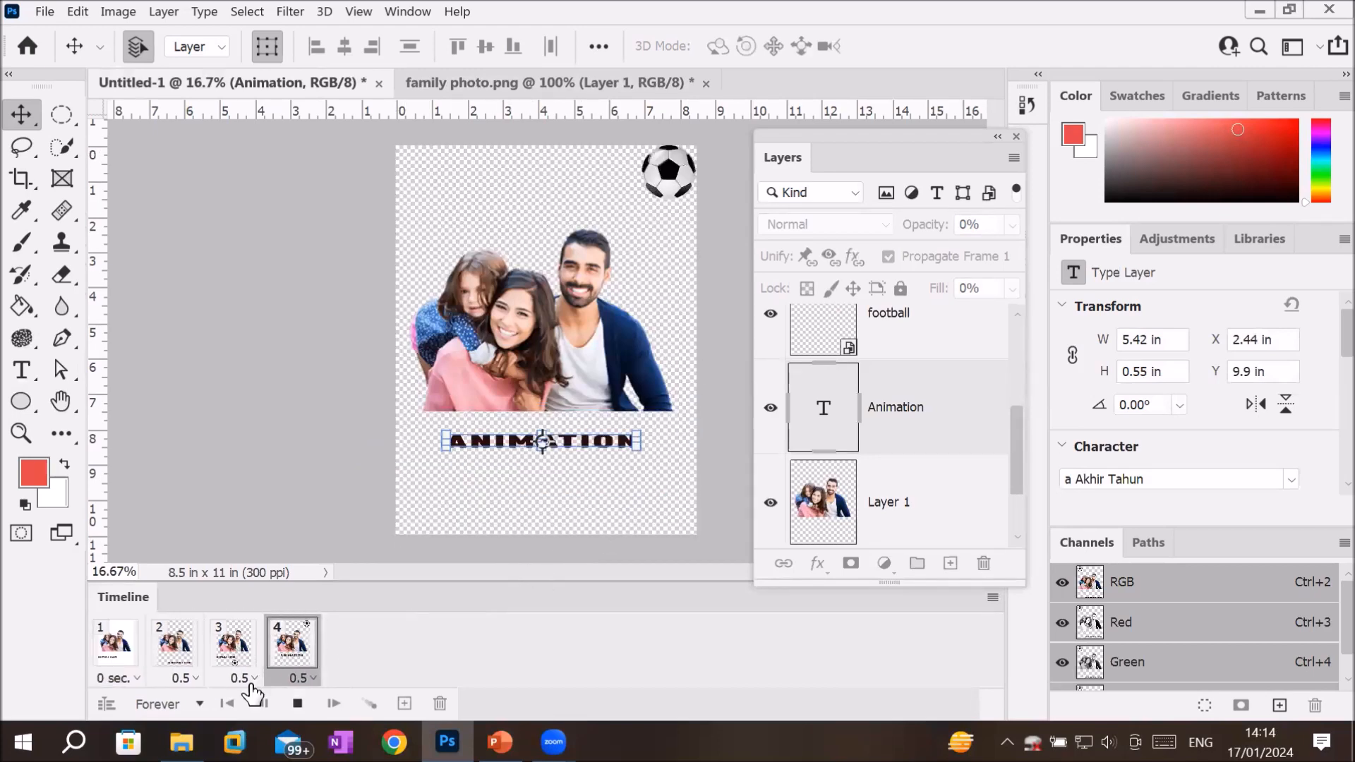
pyautogui.click(300, 704)
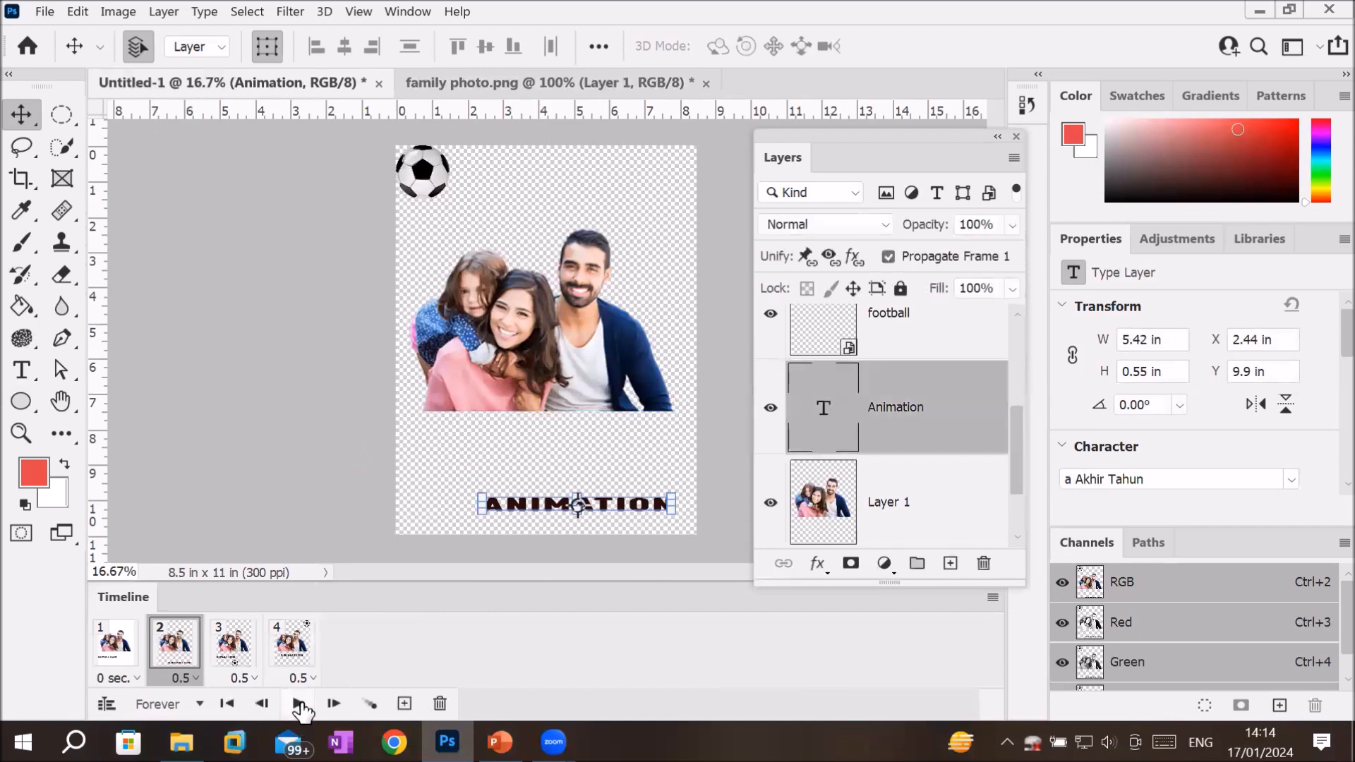